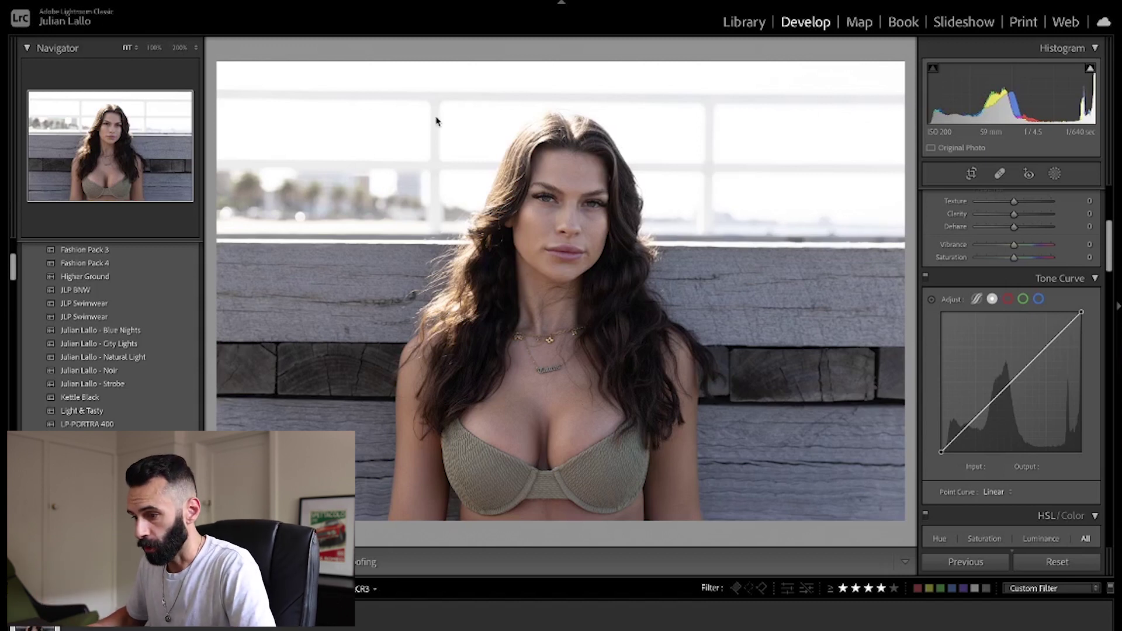
Crop the portrait to a 4 x 5 / 8 x 10 aspect tightly around the model and straighten it to an angle of -0.54.
left_click(971, 174)
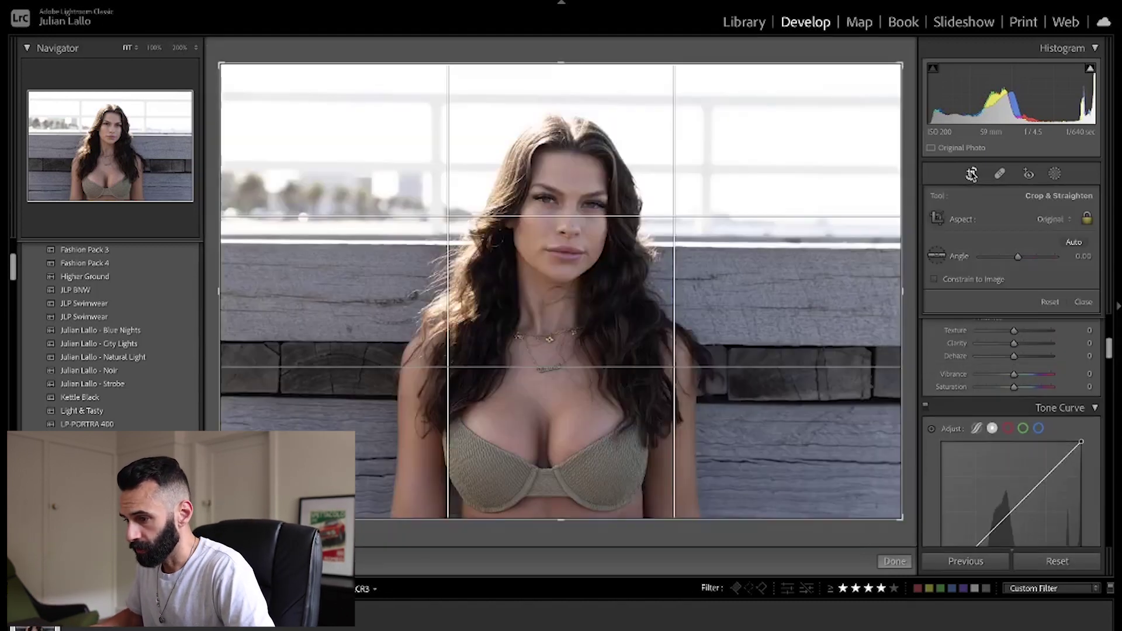
left_click(1051, 220)
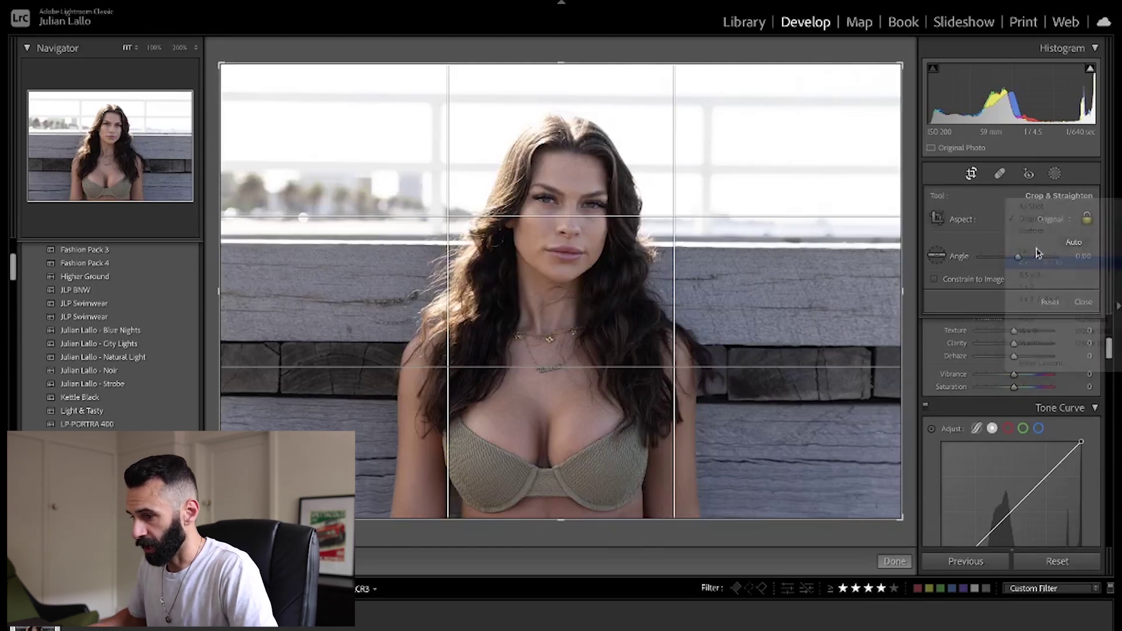
left_click(1047, 262)
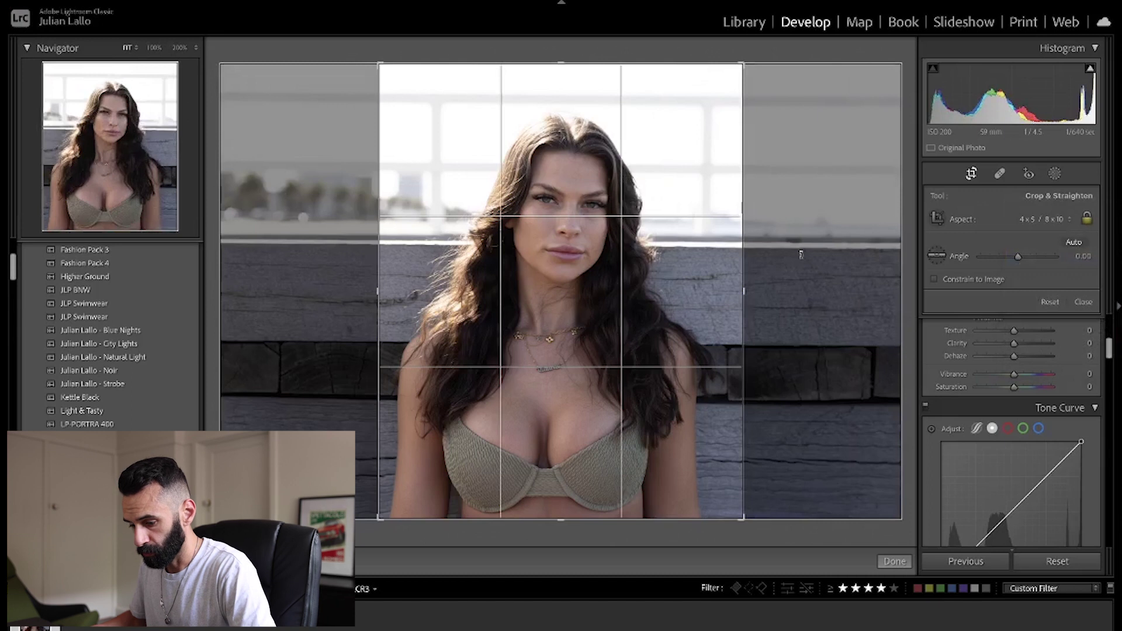
left_click_drag(562, 64, 566, 95)
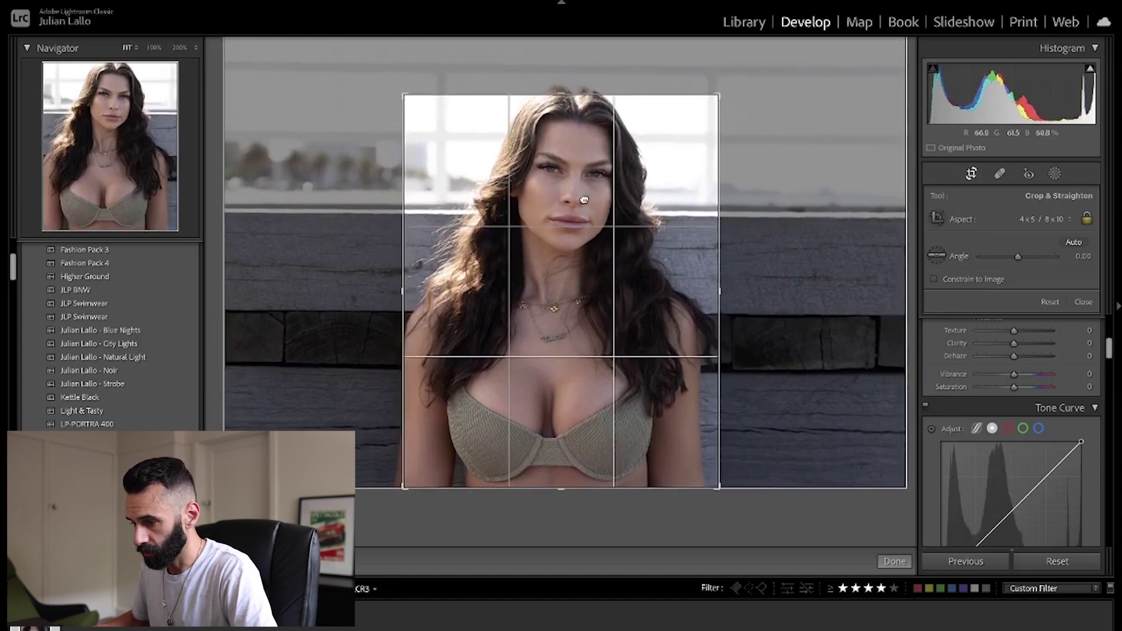
left_click_drag(561, 488, 561, 471)
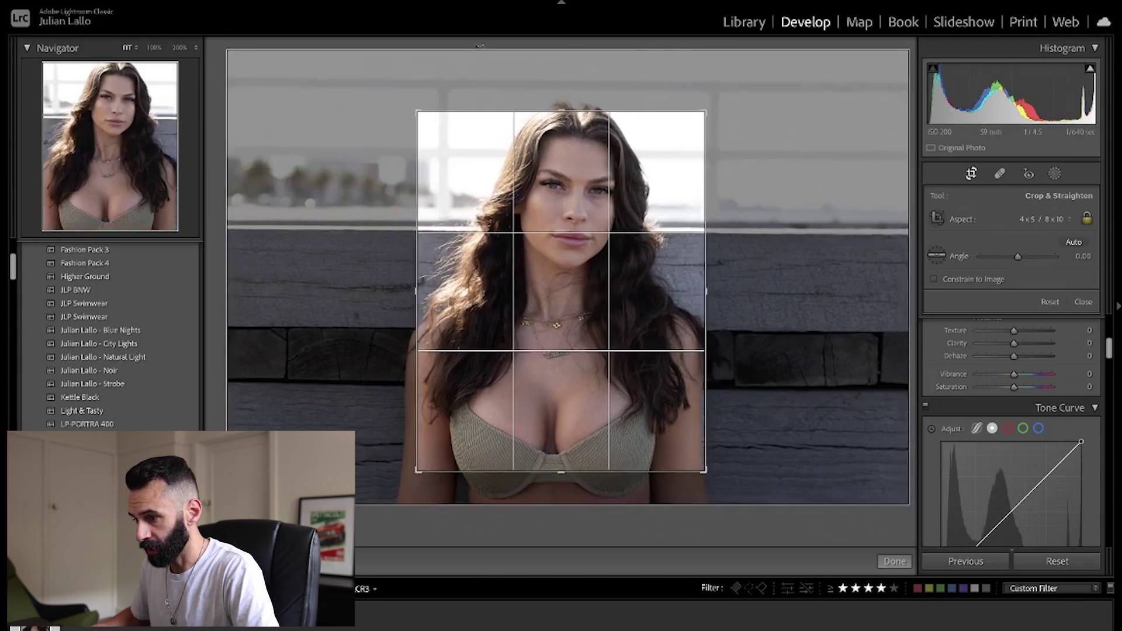
left_click_drag(801, 317, 798, 324)
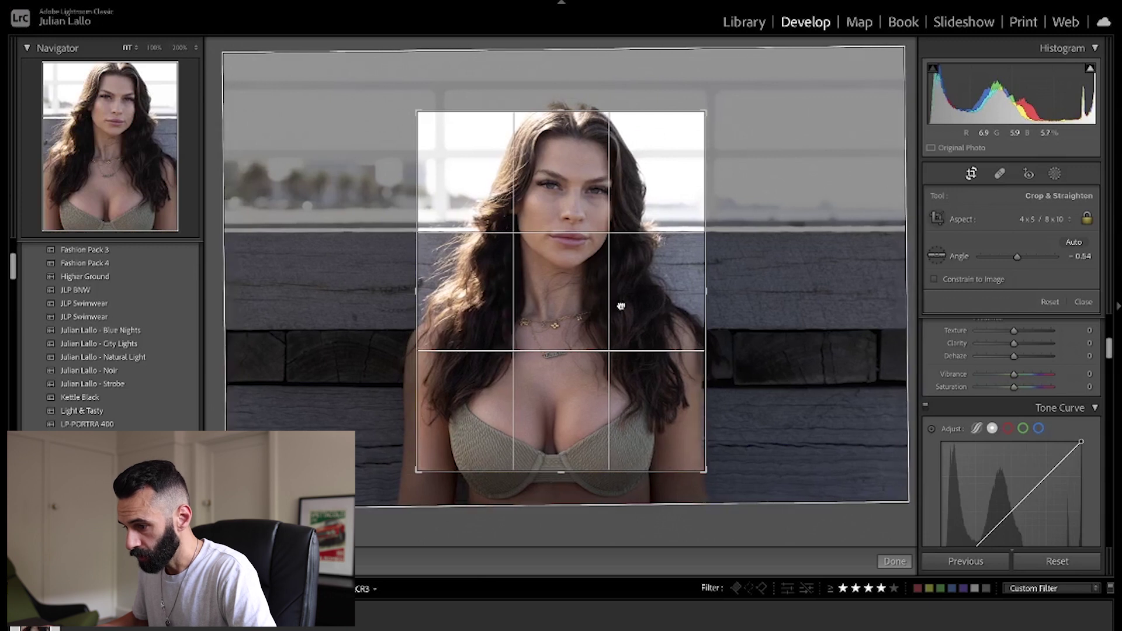
key("Return")
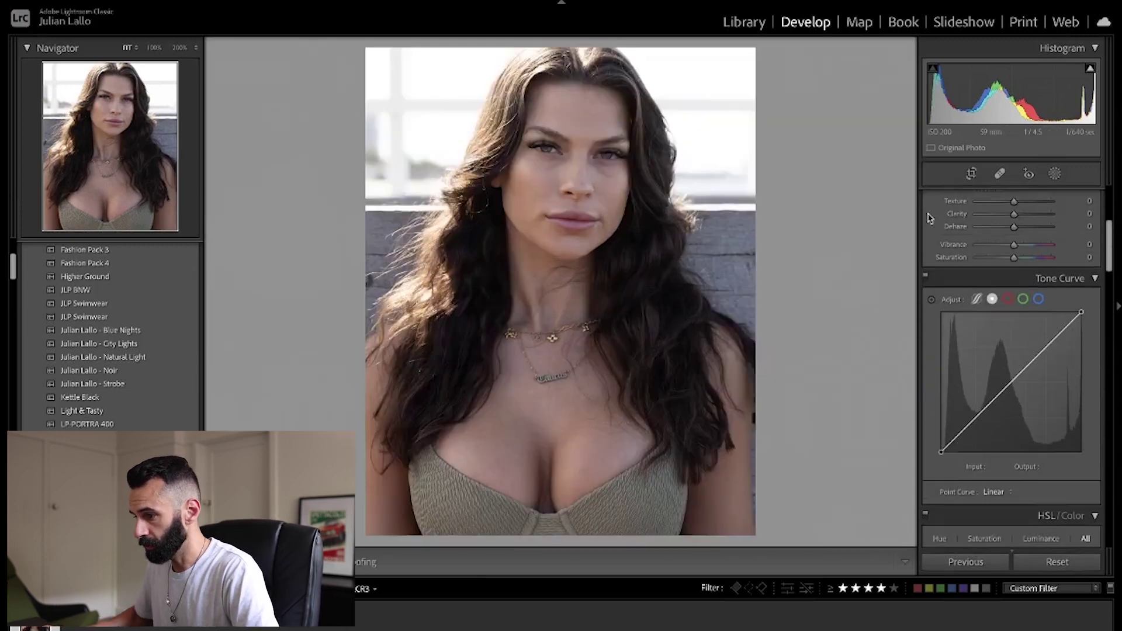
left_click(971, 173)
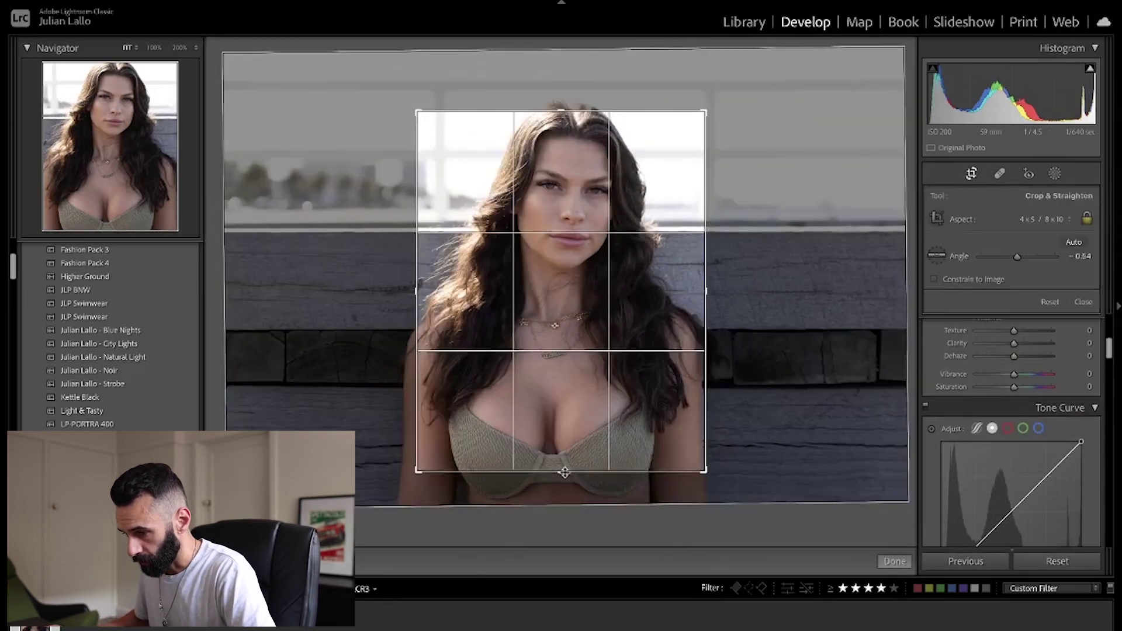
key("Return")
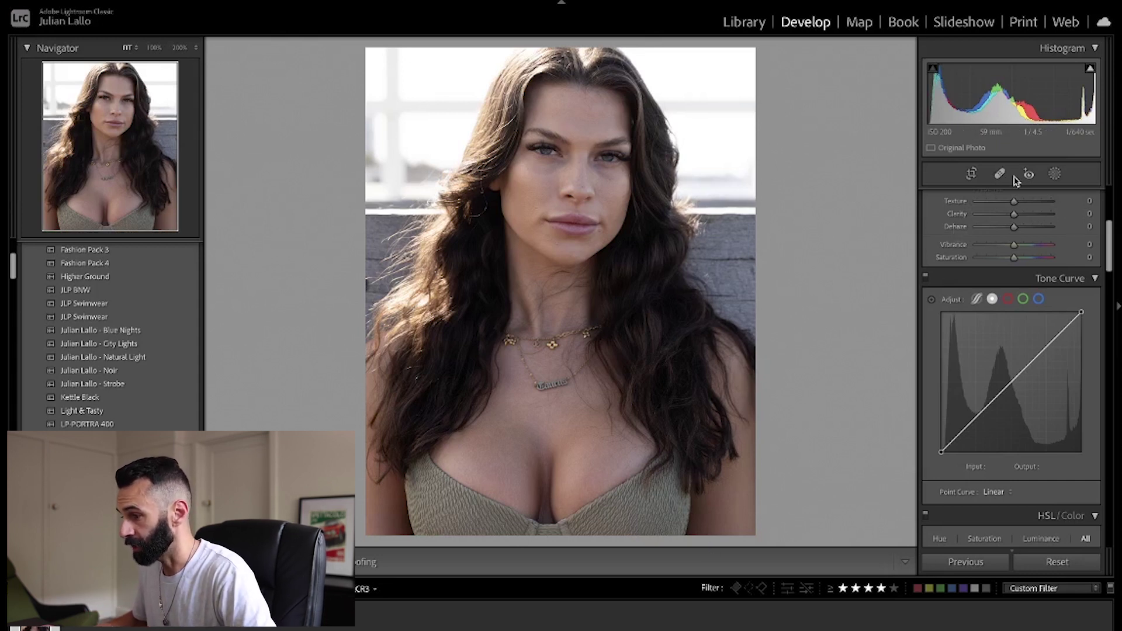
Add a linear gradient mask running from the photo's bottom edge up to the model's mouth.
left_click(1055, 174)
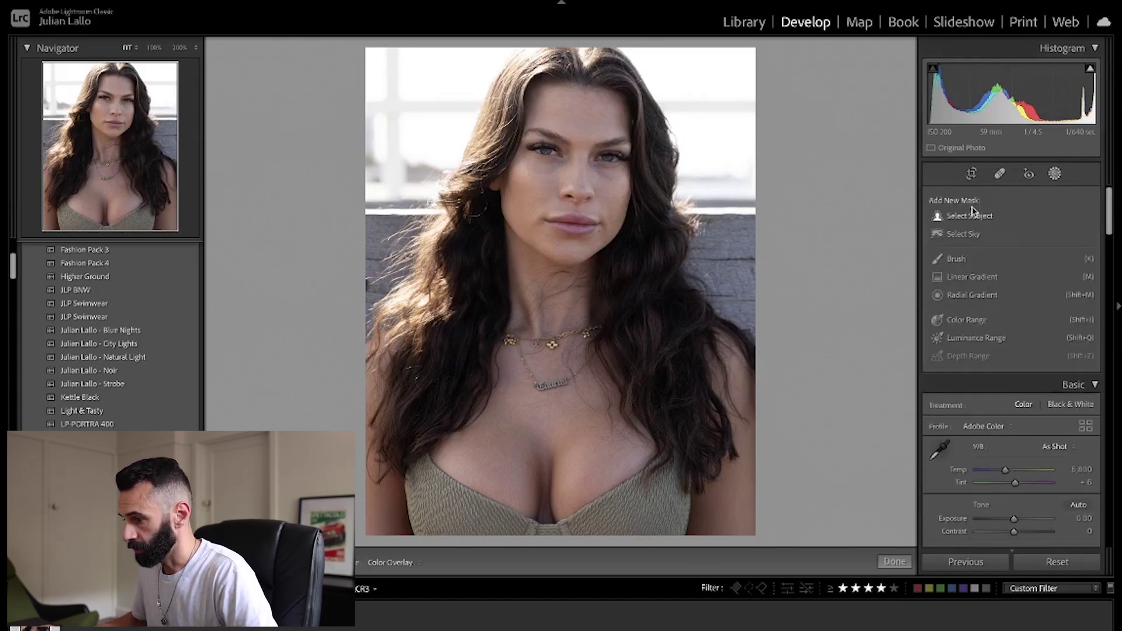
left_click(972, 277)
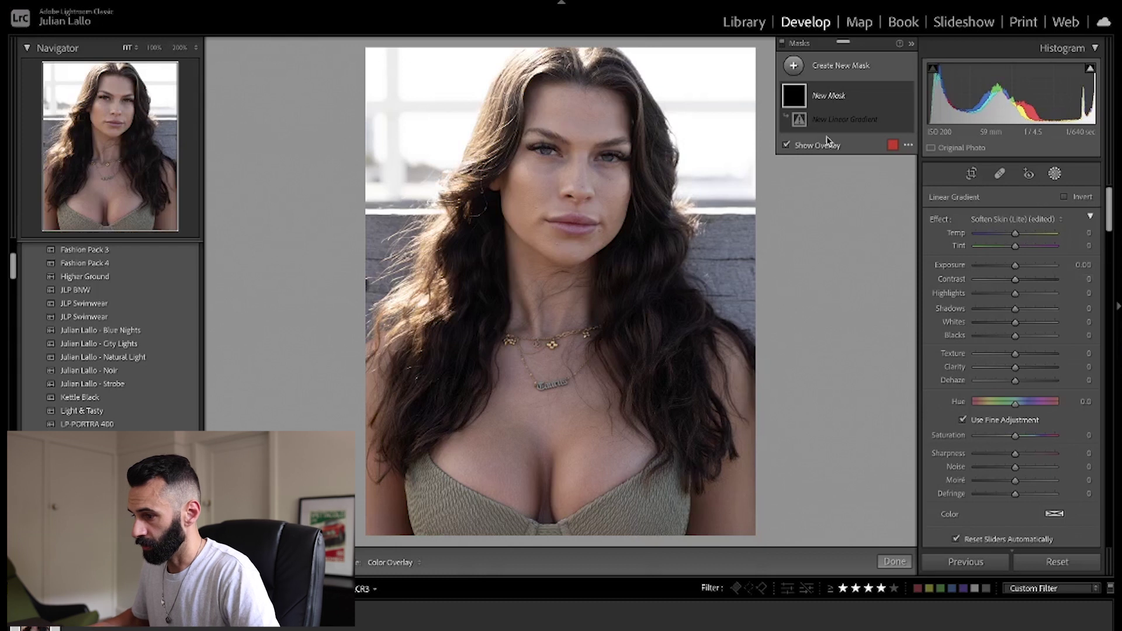
left_click_drag(547, 540, 550, 219)
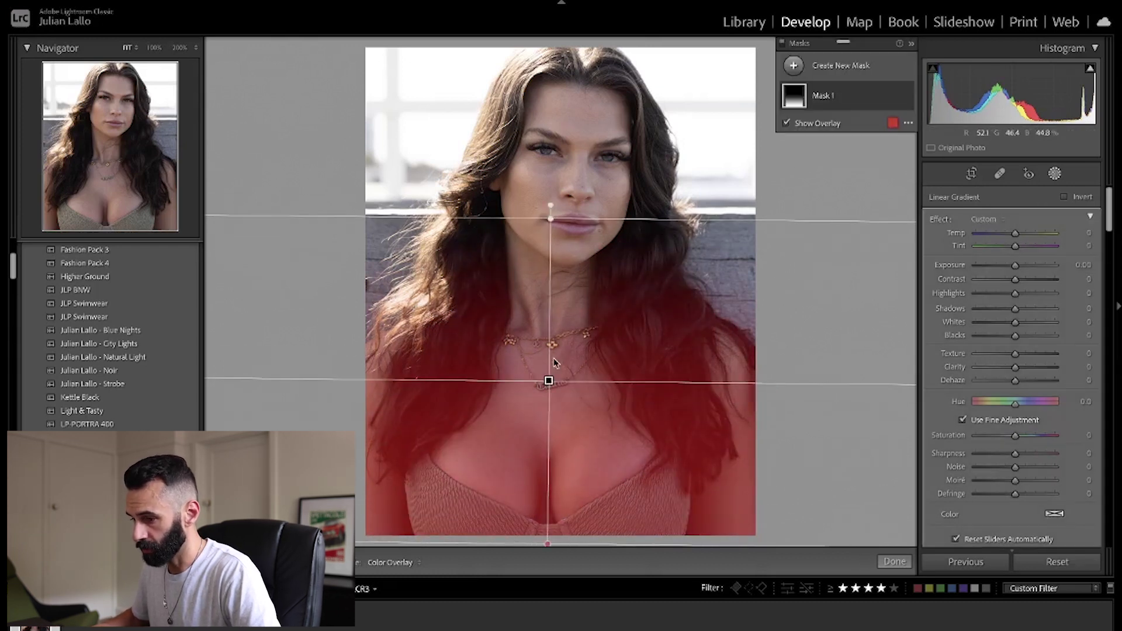
Give the gradient mask exposure 0.27 and temperature 11, shift it up to the neck, and compare the photo before and after.
left_click(1015, 266)
key("o")
left_click_drag(1014, 267, 1017, 269)
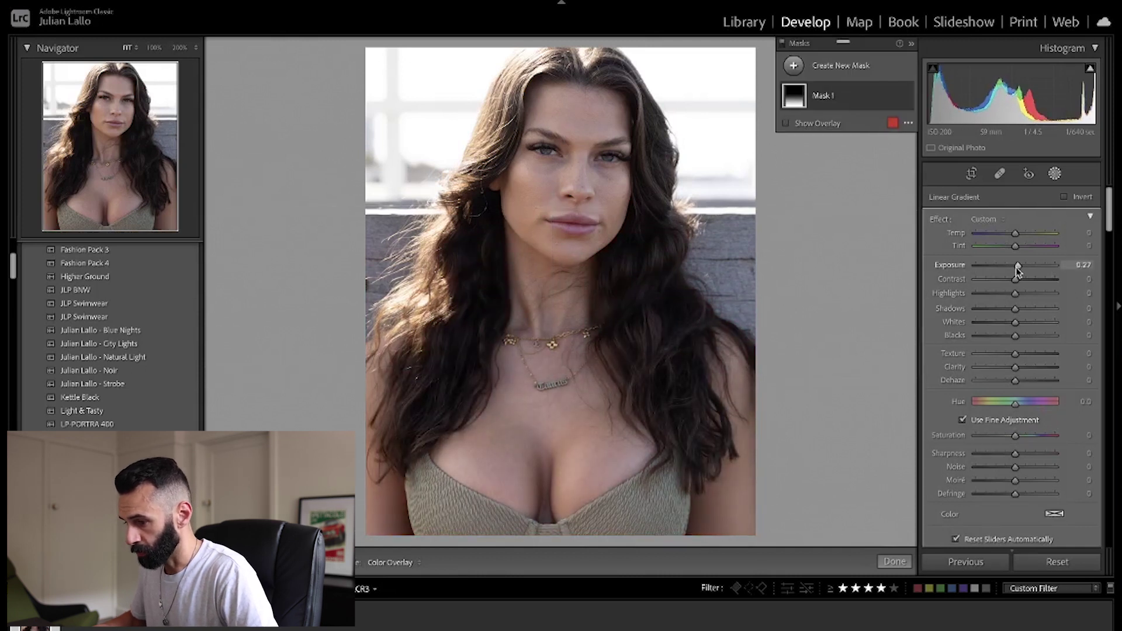
left_click_drag(551, 370, 553, 325)
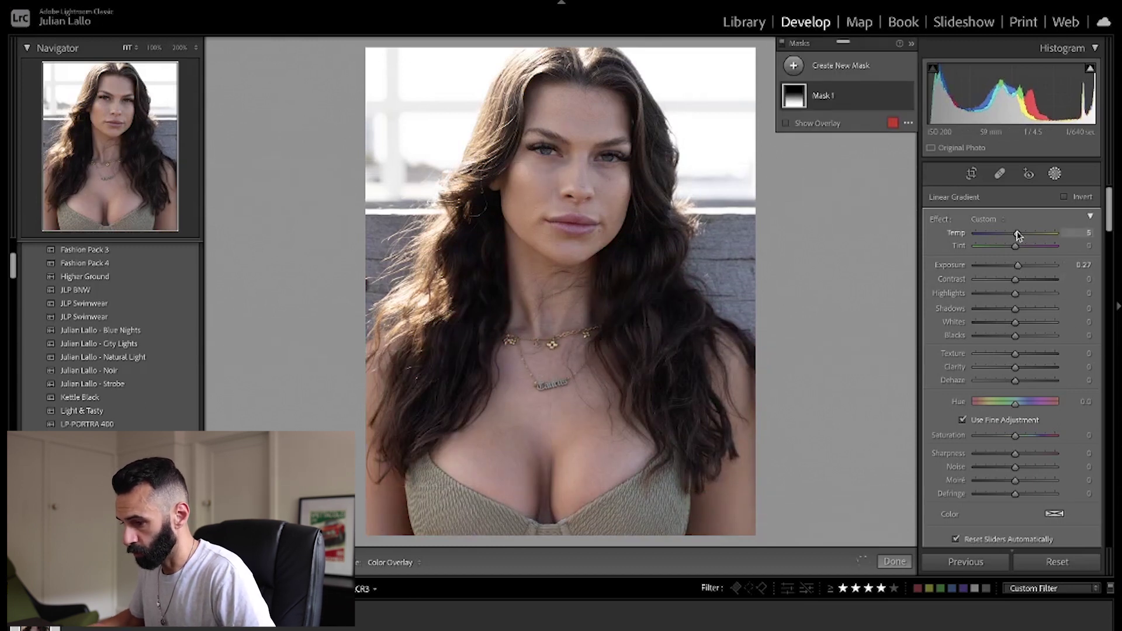
left_click_drag(1019, 230, 1019, 230)
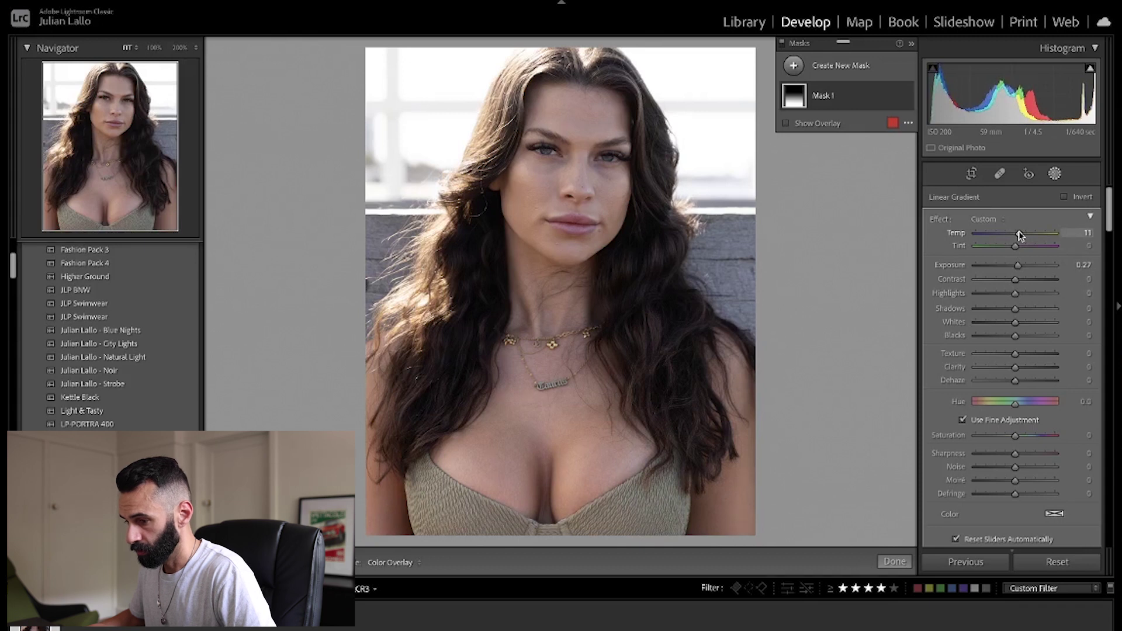
left_click(843, 313)
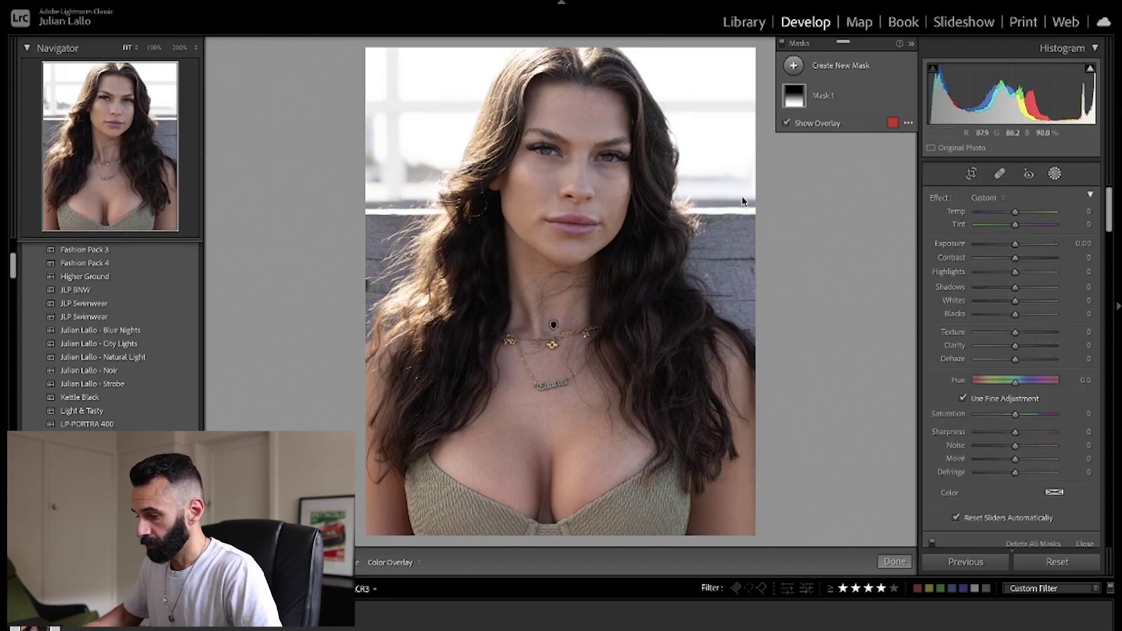
key("backslash")
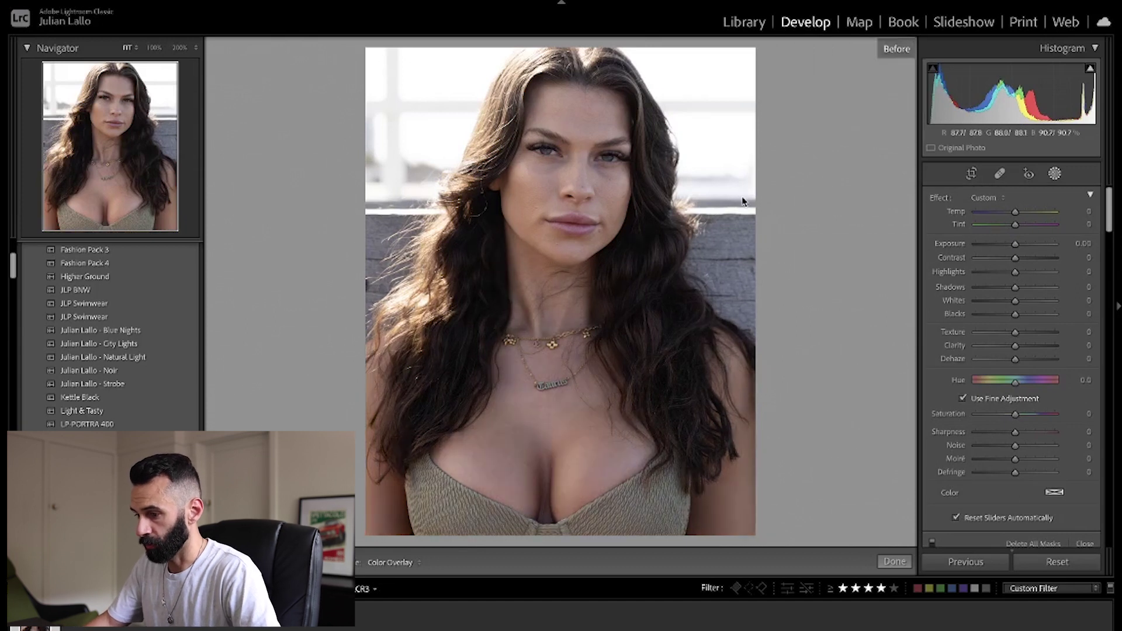
key("backslash")
key("backslash")
key("backslash")
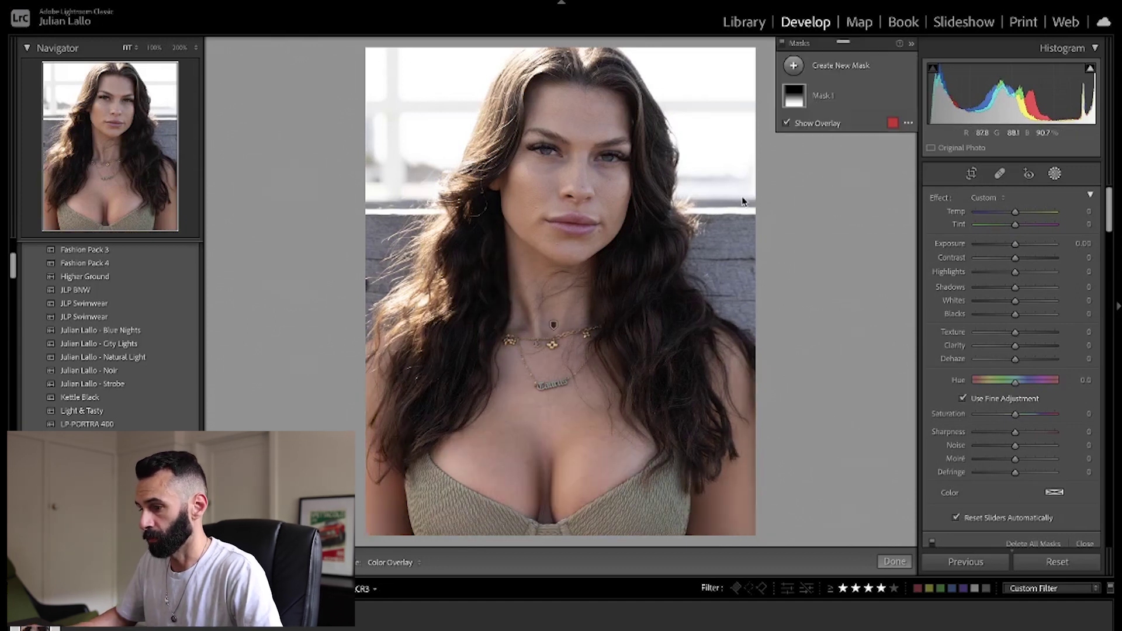
key("shift+w")
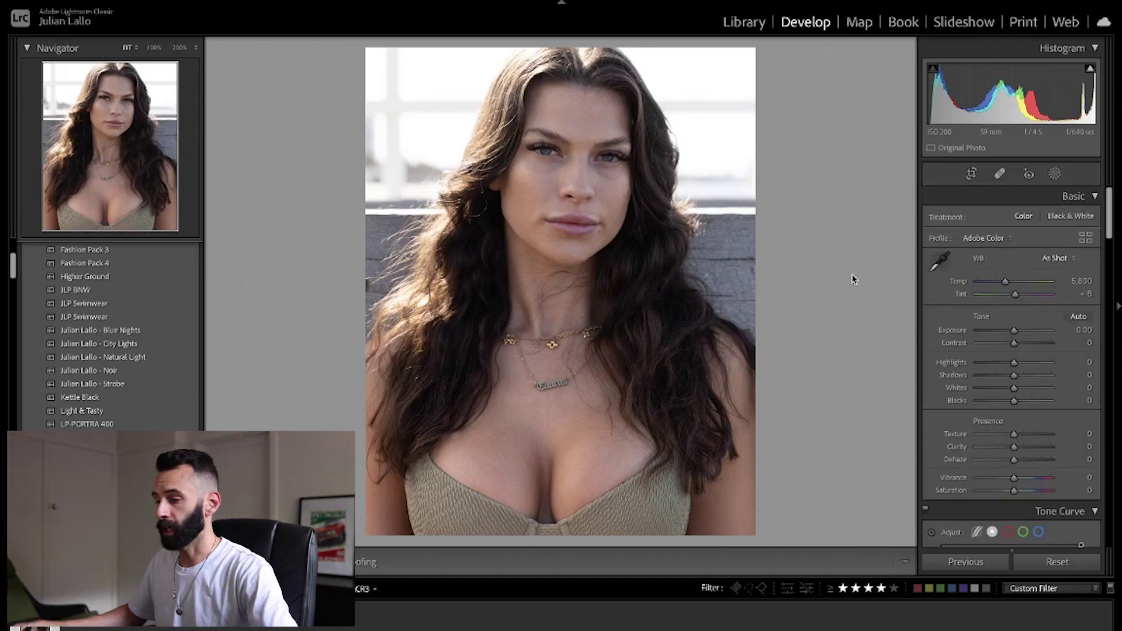
Review the photo's chromatic aberration and lens profile correction settings.
scroll(1054, 347, "down", 10)
scroll(1054, 347, "down", 10)
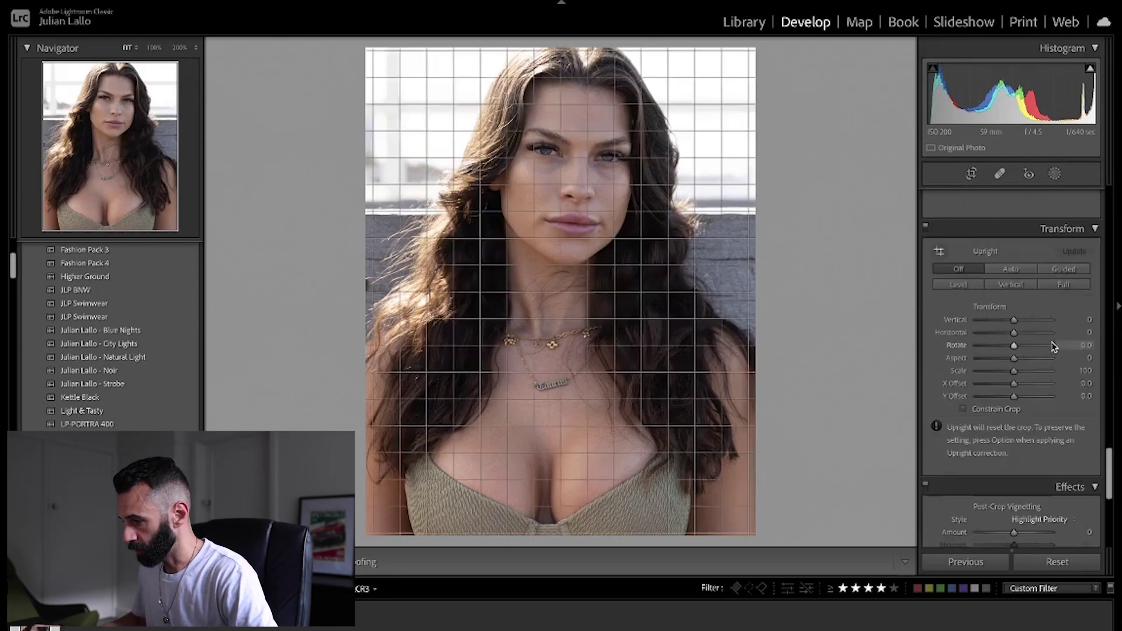
scroll(1054, 347, "up", 2)
scroll(1054, 347, "up", 5)
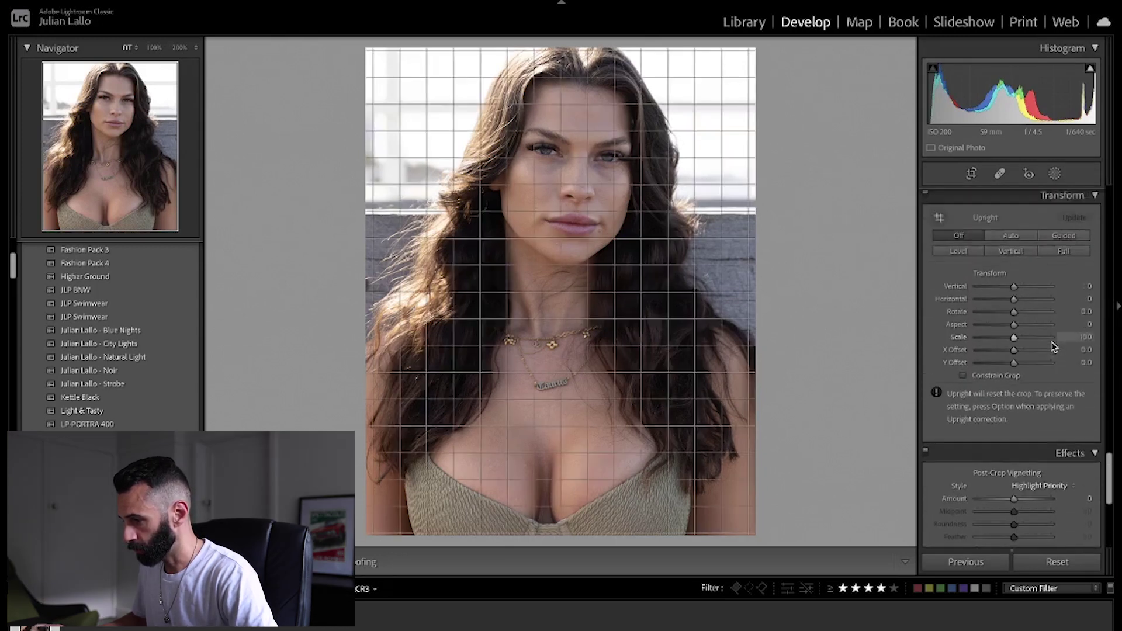
scroll(1050, 326, "up", 2)
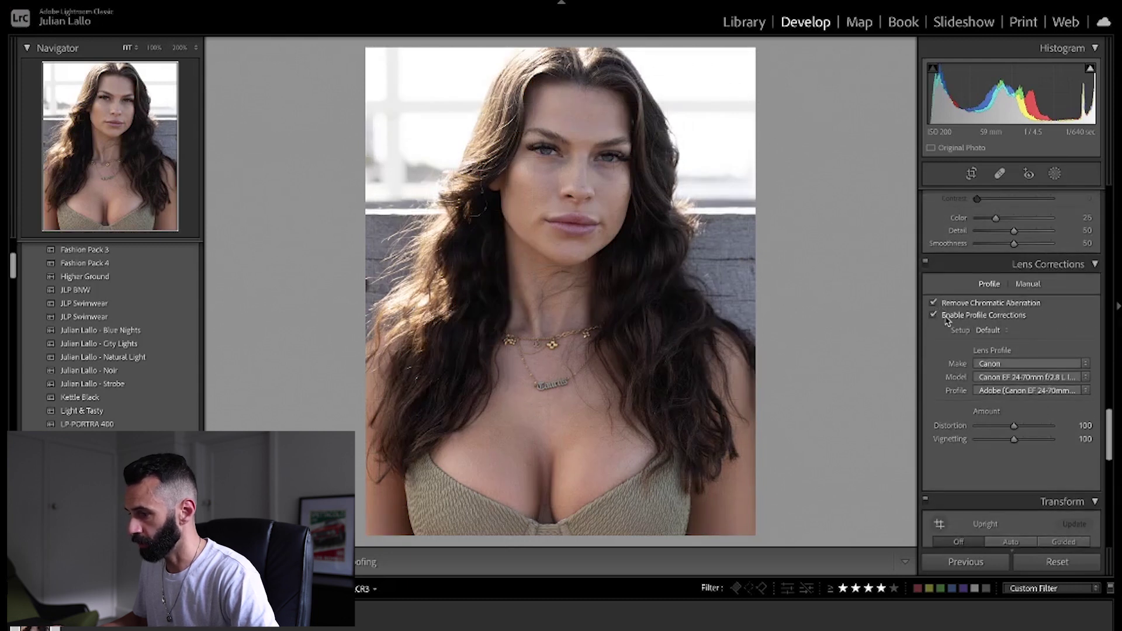
scroll(1051, 302, "up", 10)
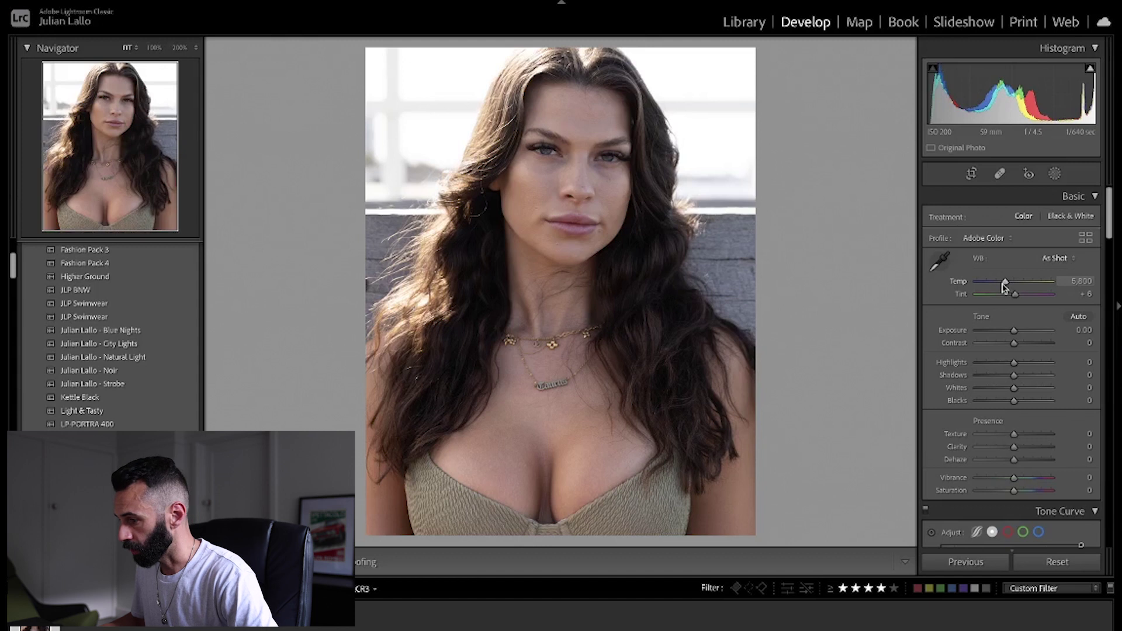
Set the white balance to temperature 6,393 and tint +7, and the tone to exposure -0.25 and contrast +3.
left_click_drag(1004, 284, 1009, 285)
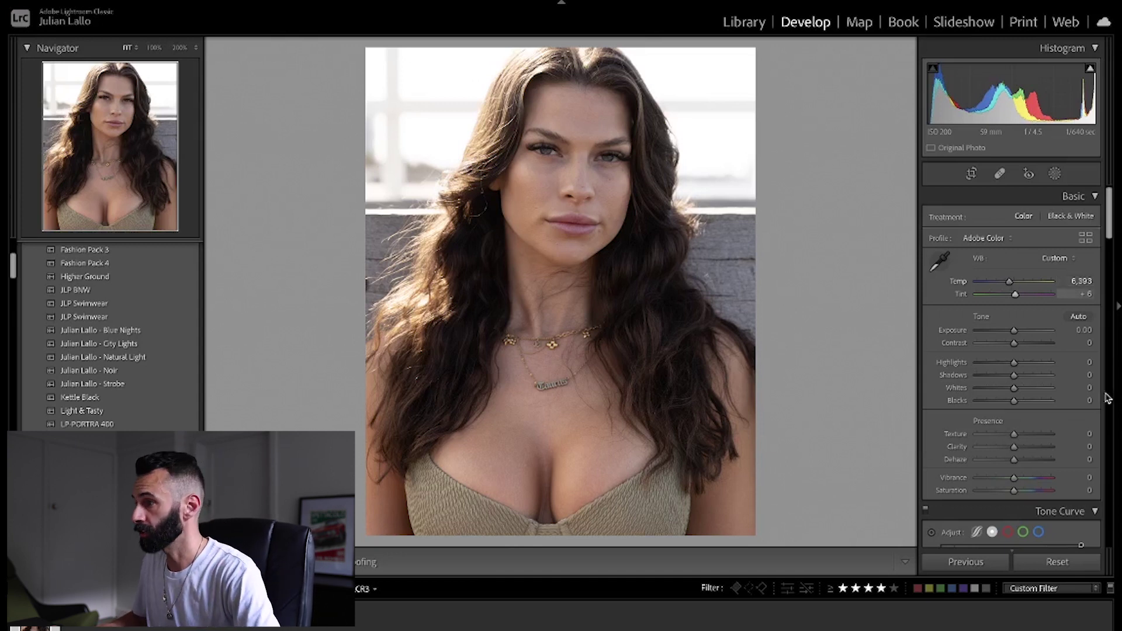
left_click_drag(1015, 294, 1017, 295)
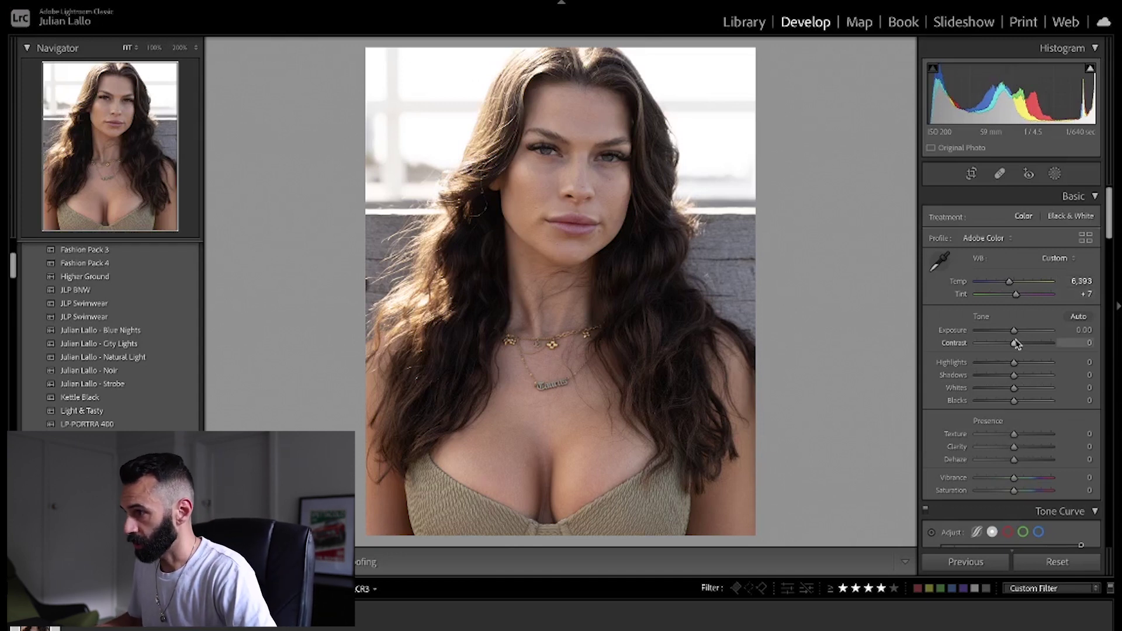
left_click_drag(1013, 332, 1012, 333)
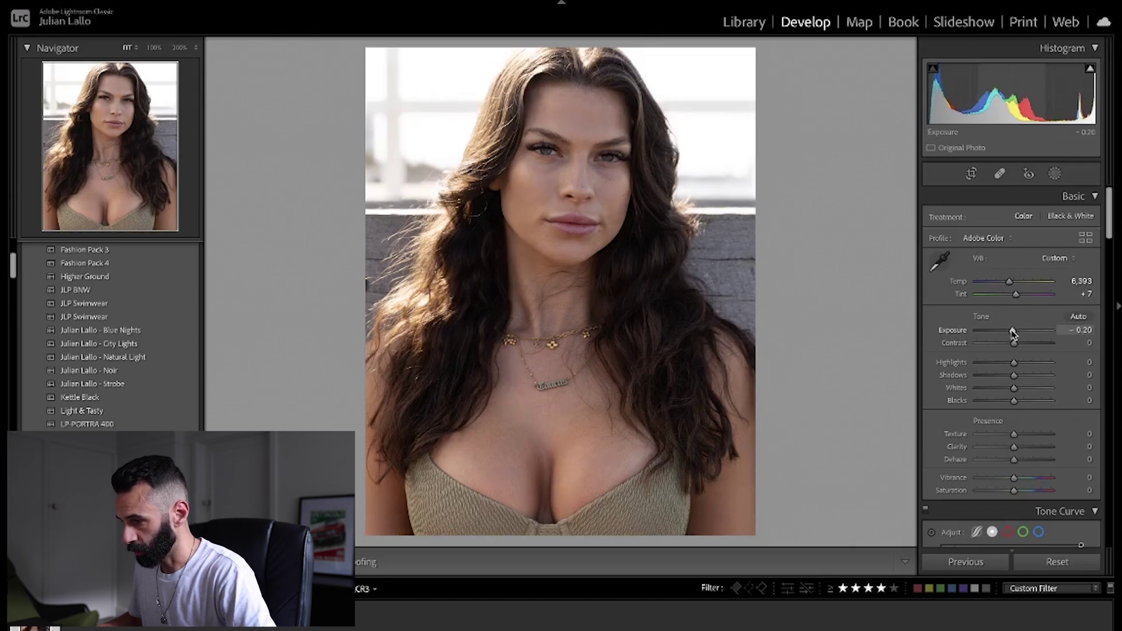
left_click_drag(1012, 333, 1011, 333)
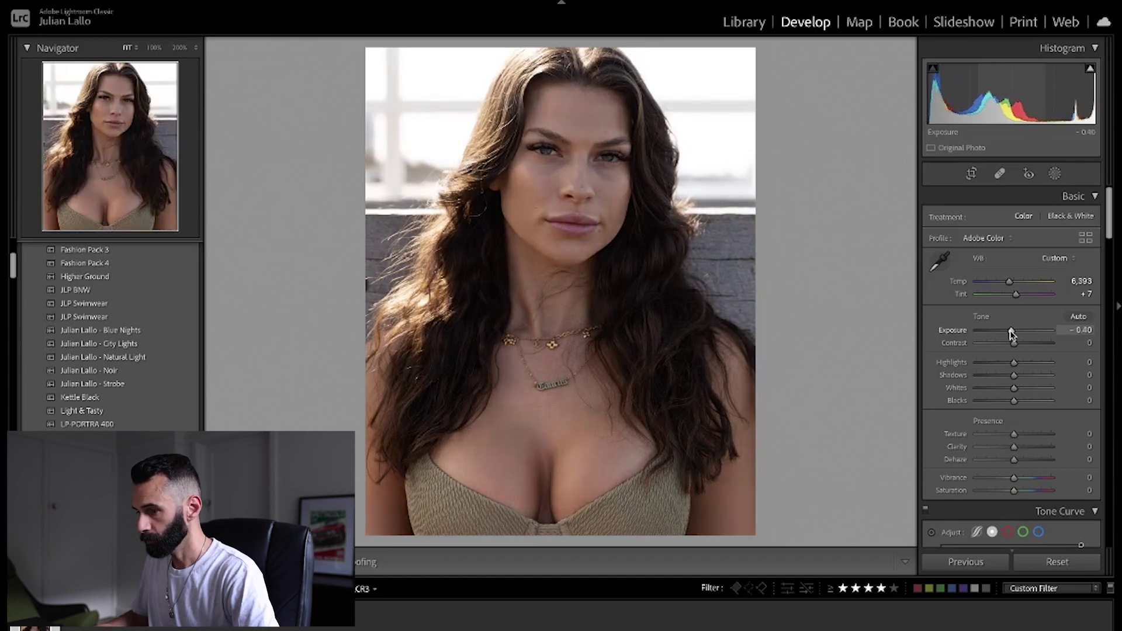
left_click_drag(1011, 333, 1016, 345)
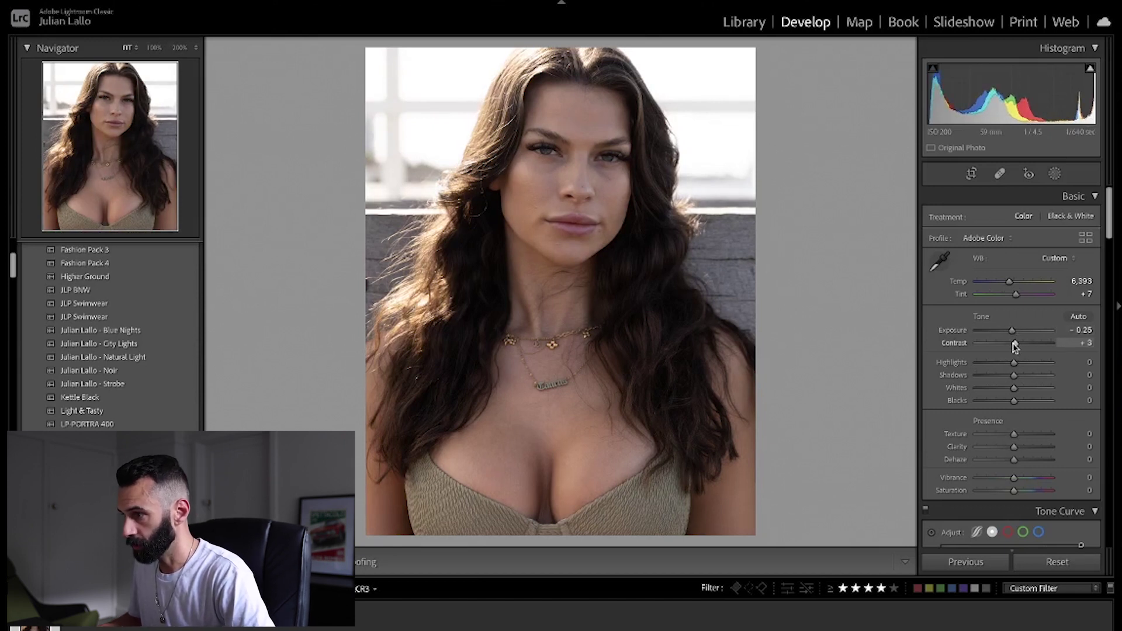
Set the highlights to -29, the shadows to +26 and the blacks to -18.
mouse_move(1014, 363)
left_mouse_down()
mouse_move(993, 366)
mouse_move(1003, 365)
left_mouse_up()
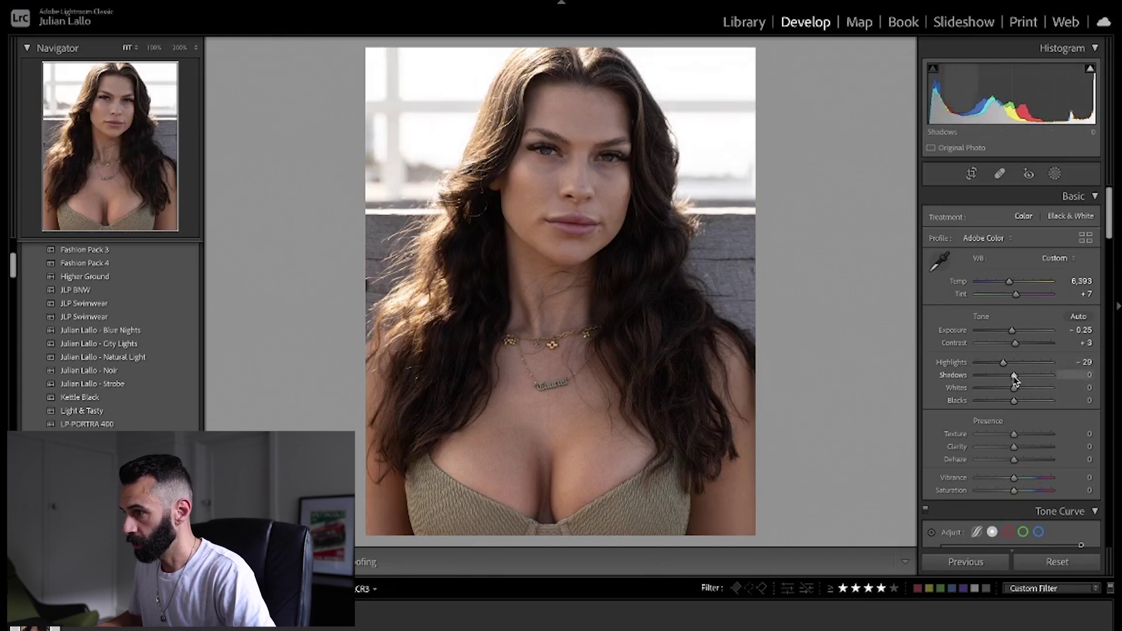
left_click_drag(1014, 378, 1024, 379)
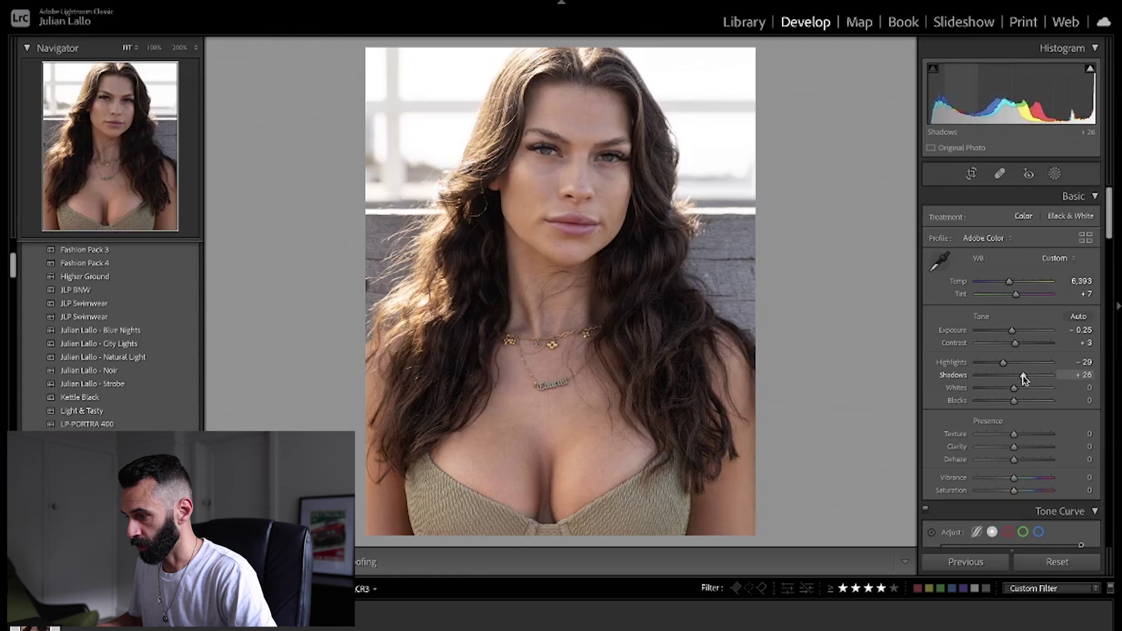
left_click_drag(1024, 380, 1010, 402)
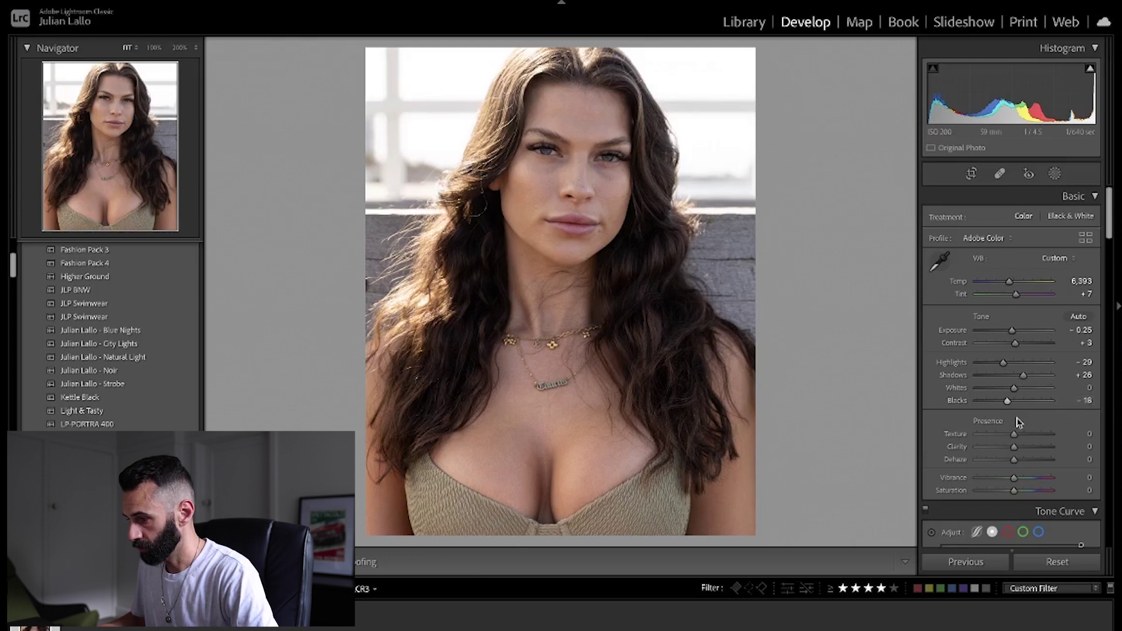
Set the photo's texture to +4, clarity to +6 and dehaze to +11.
scroll(1016, 409, "down", 2)
scroll(1047, 378, "down", 3)
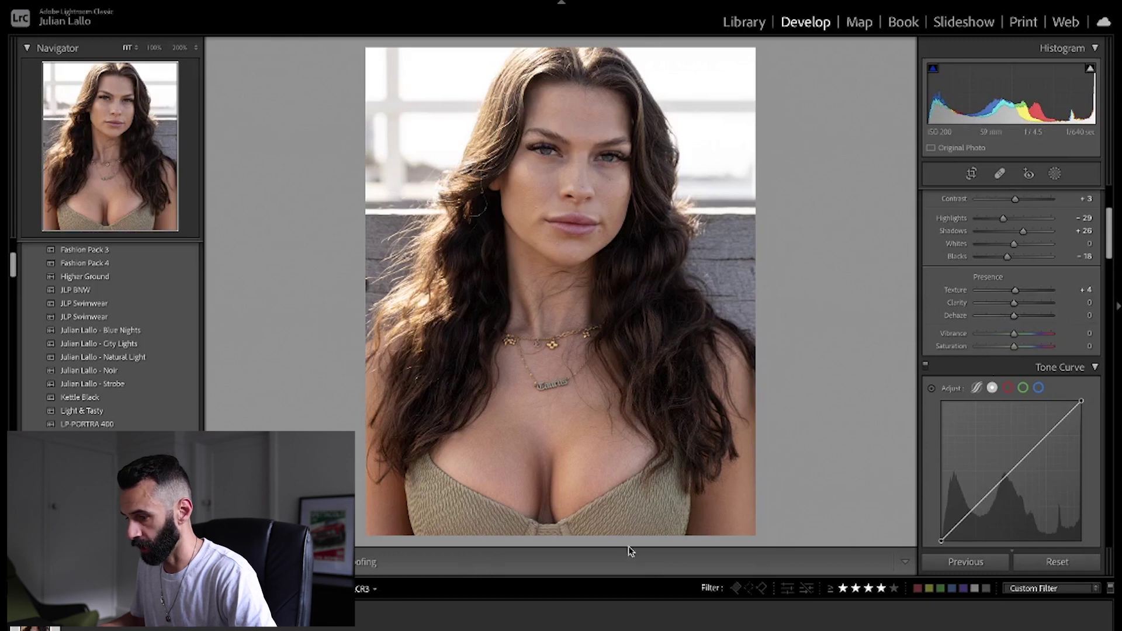
left_click_drag(1013, 303, 1017, 305)
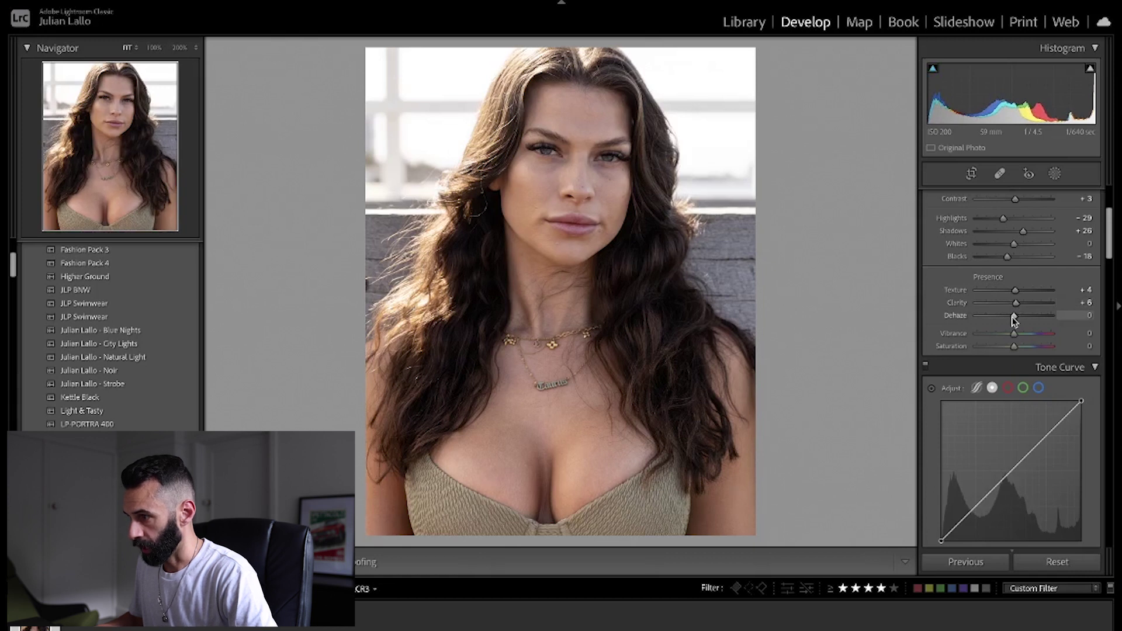
left_click_drag(1017, 318, 1015, 318)
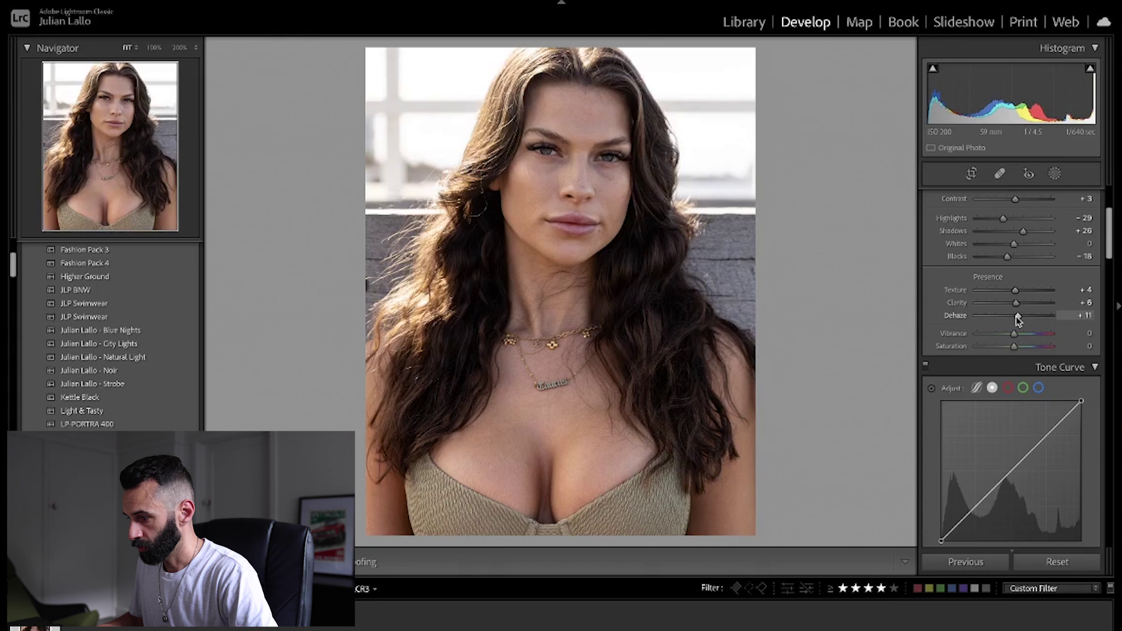
left_click_drag(1018, 320, 1016, 315)
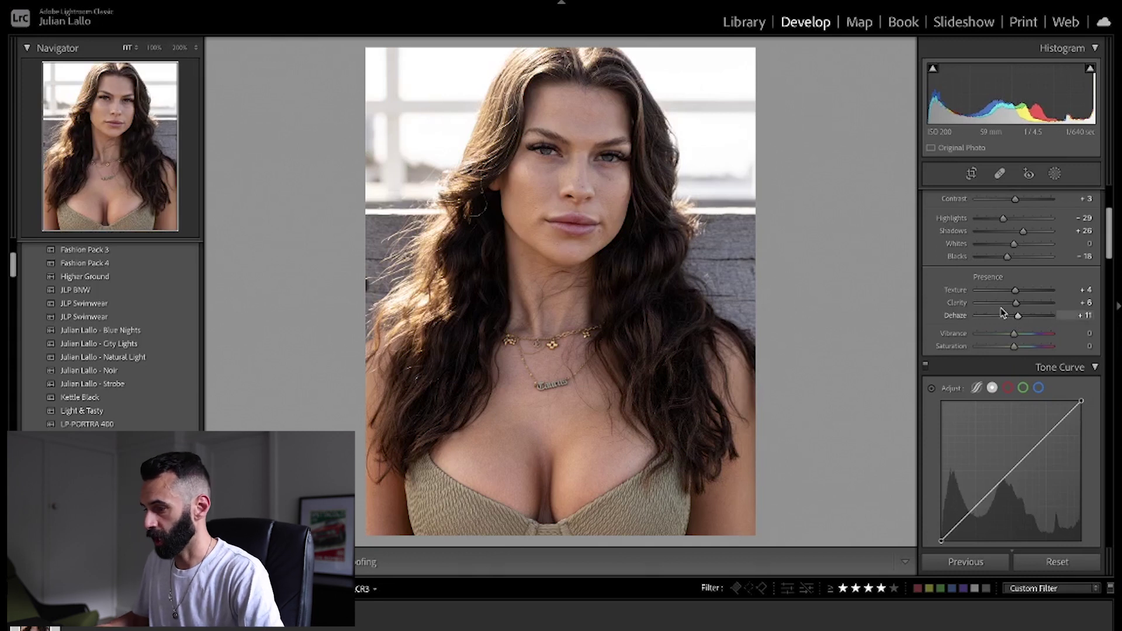
Raise the midpoint of the tone curve to input 128, output 137.
scroll(1017, 312, "down", 2)
scroll(1031, 315, "down", 3)
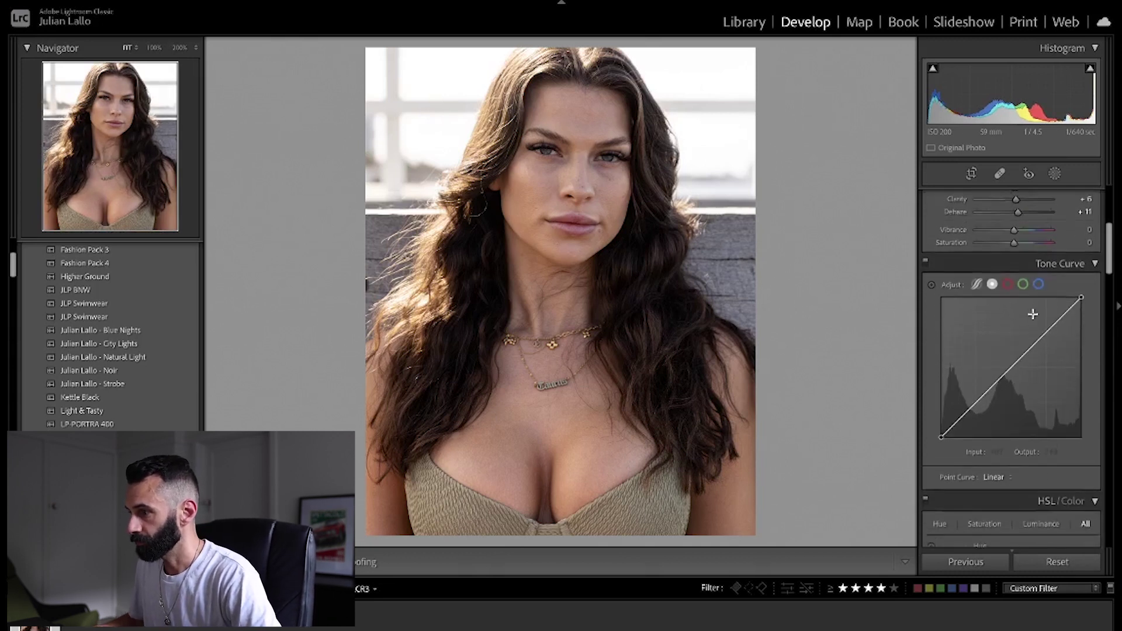
scroll(1031, 314, "down", 3)
scroll(1011, 275, "up", 3)
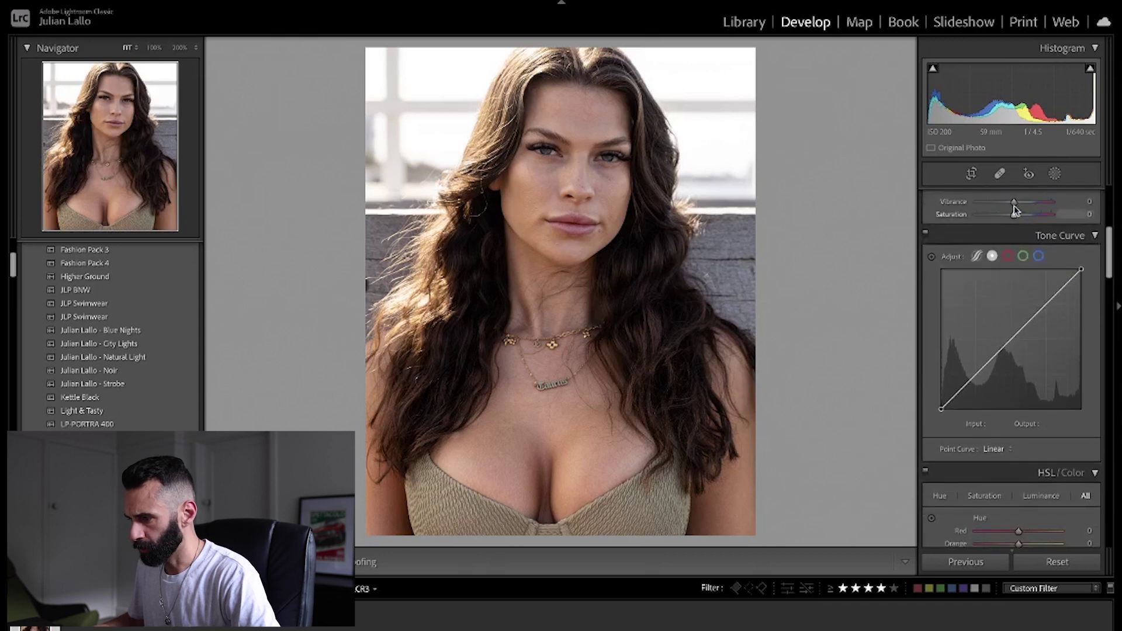
scroll(1000, 281, "down", 2)
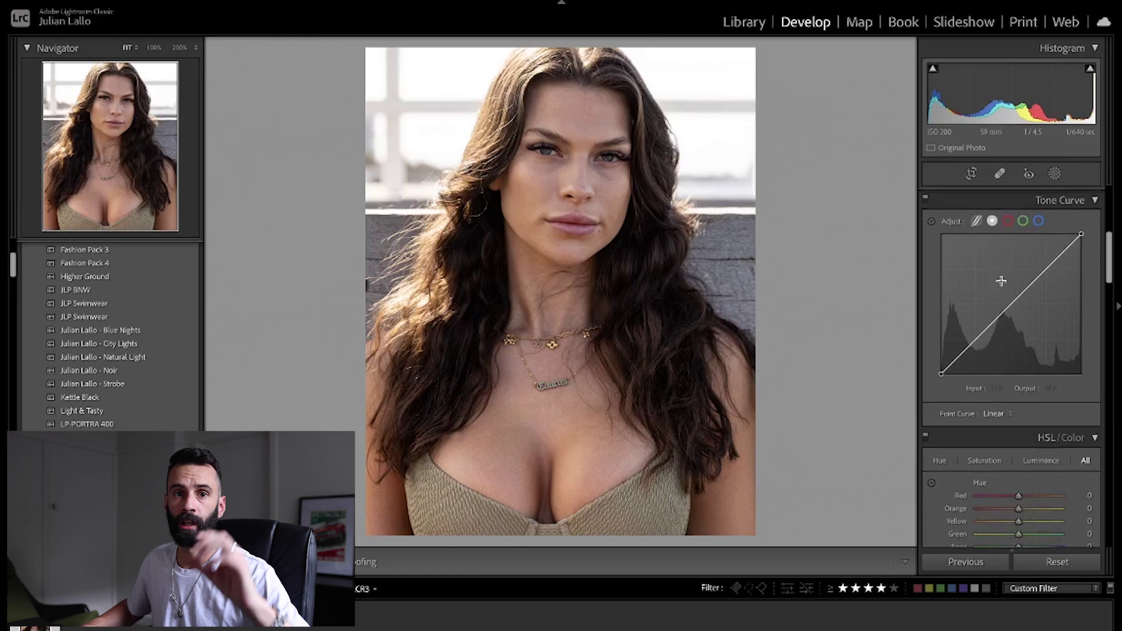
scroll(1031, 281, "down", 1)
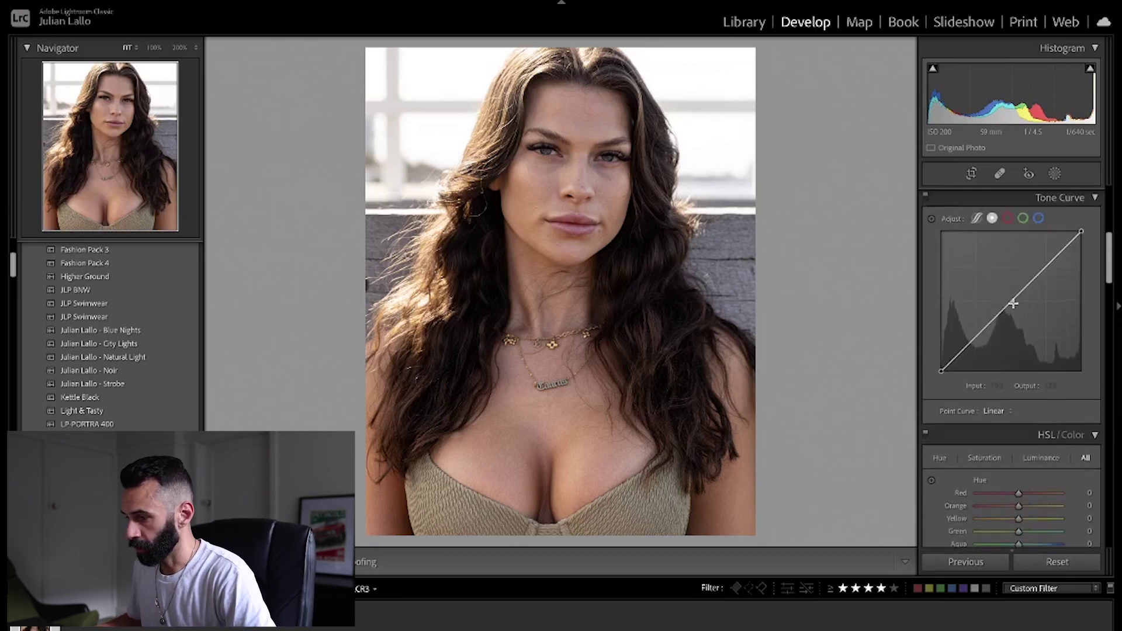
left_click_drag(1011, 302, 1011, 296)
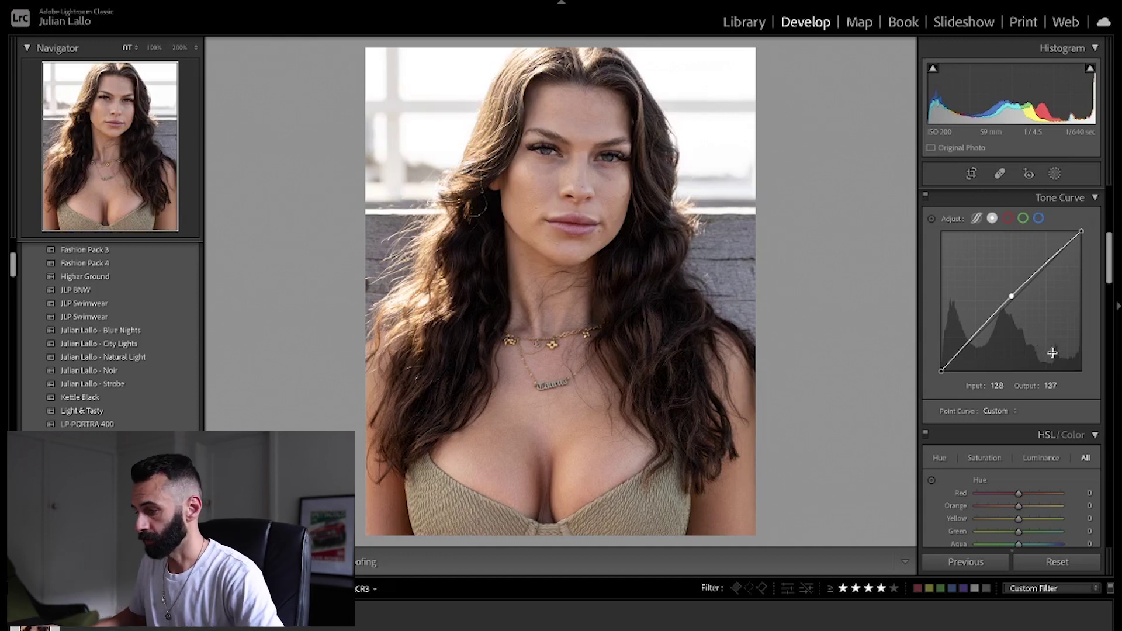
Try a lower orange saturation, restore it to 0, and set the yellow saturation to +12.
scroll(1052, 353, "down", 10)
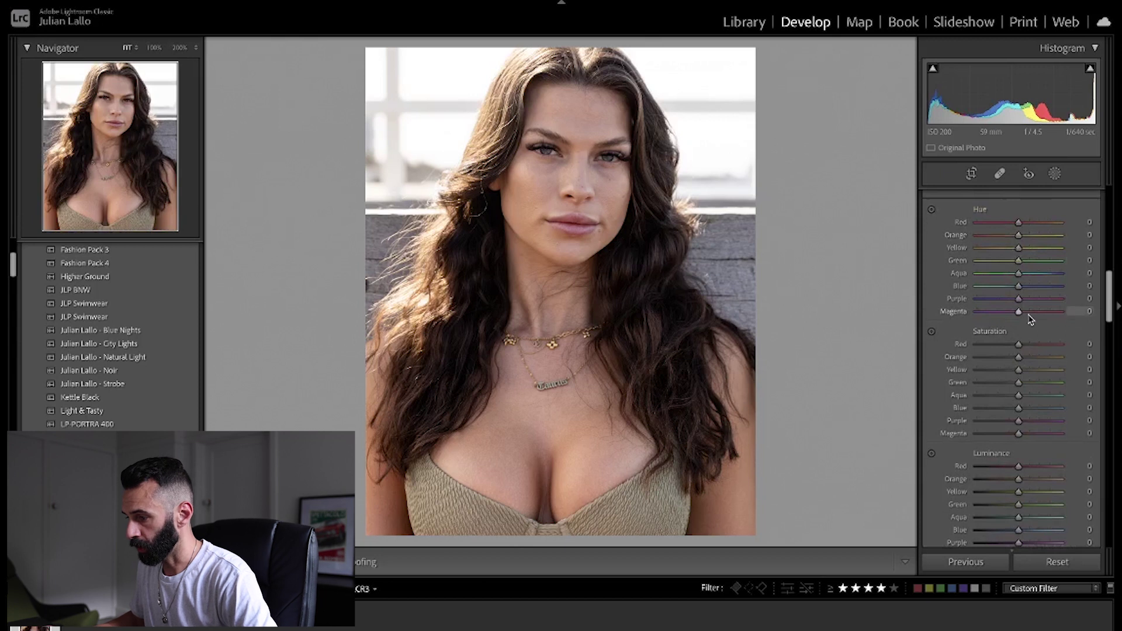
scroll(1030, 321, "down", 1)
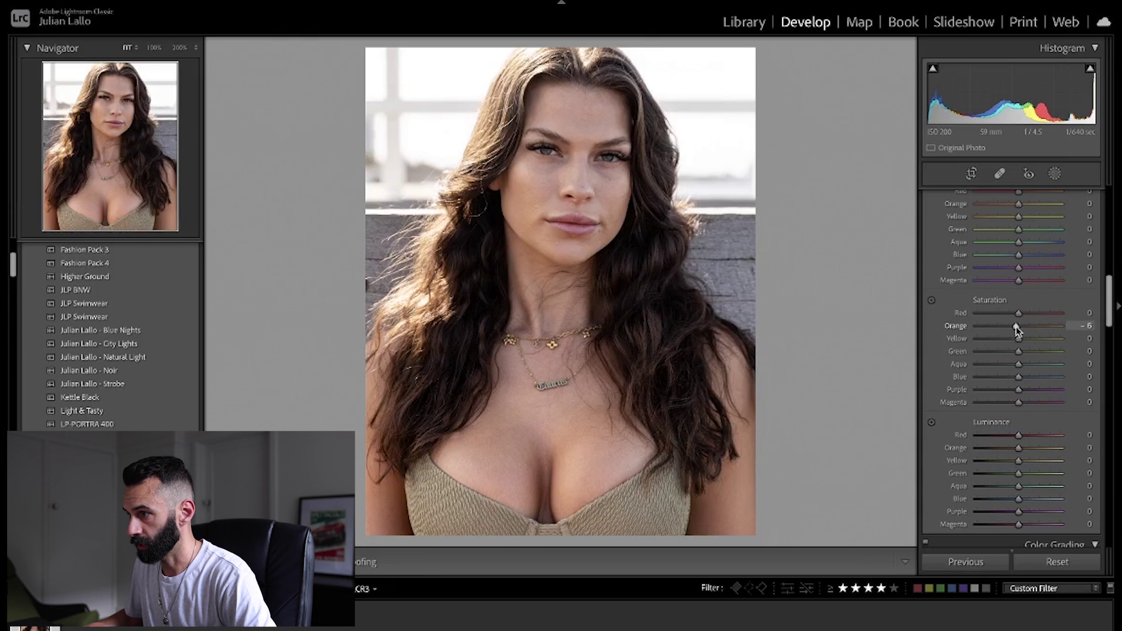
left_click_drag(1017, 330, 1018, 342)
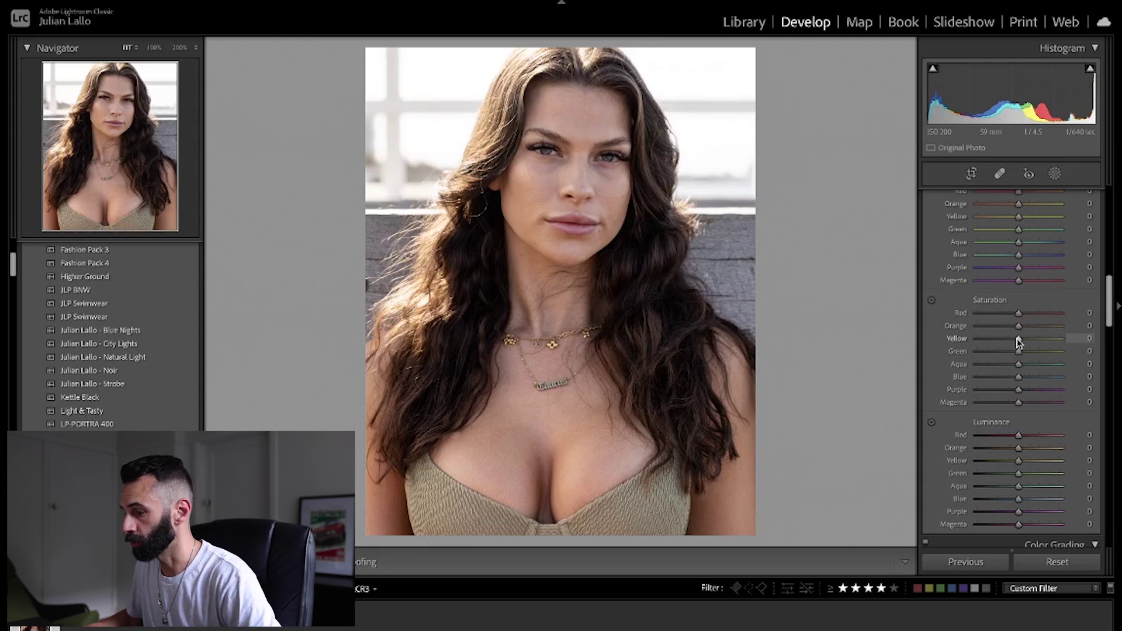
mouse_move(1010, 341)
left_mouse_down()
mouse_move(1034, 342)
mouse_move(1019, 342)
left_mouse_up()
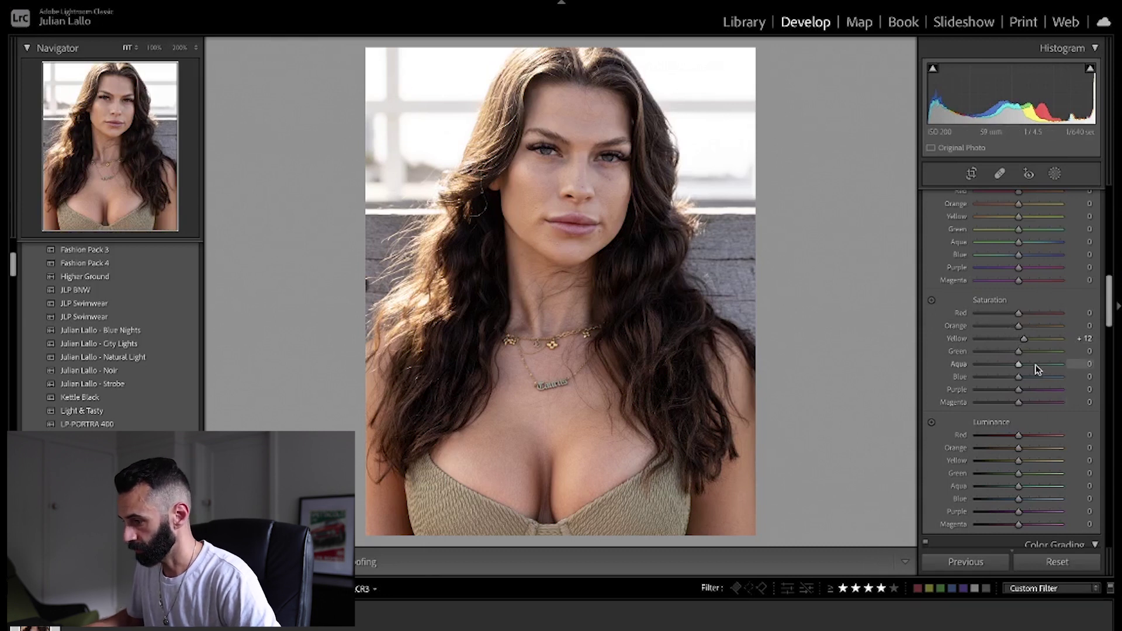
Set the orange luminance to +10 and the yellow luminance to -12.
scroll(1029, 347, "down", 3)
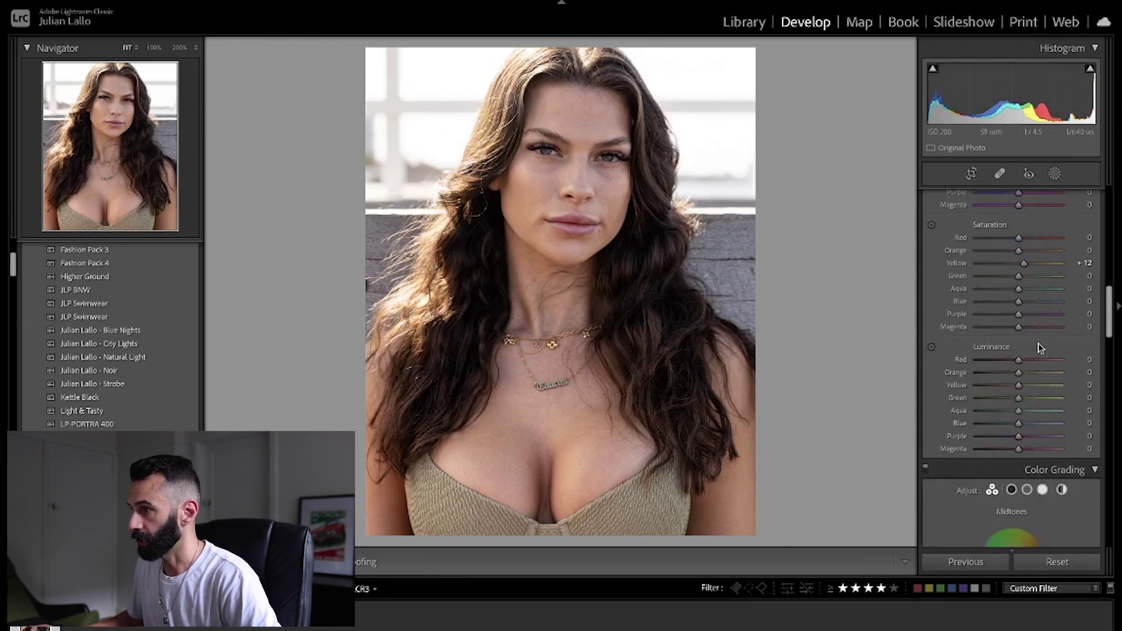
left_click_drag(1022, 376, 1023, 375)
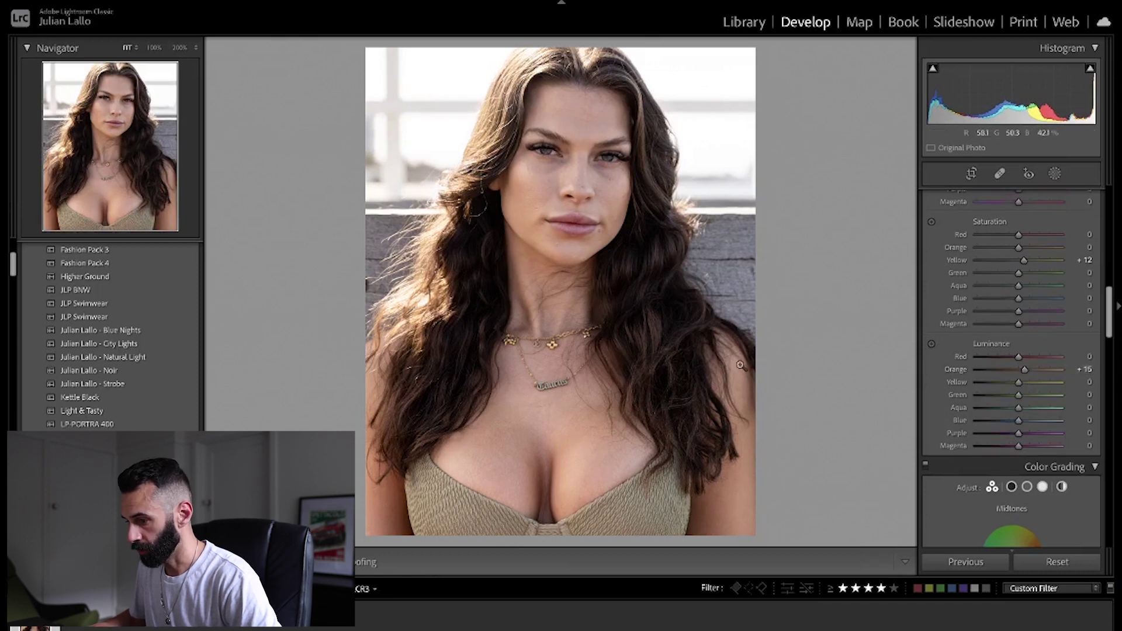
mouse_move(1024, 370)
left_mouse_down()
mouse_move(1014, 386)
mouse_move(1033, 386)
mouse_move(1017, 387)
left_mouse_up()
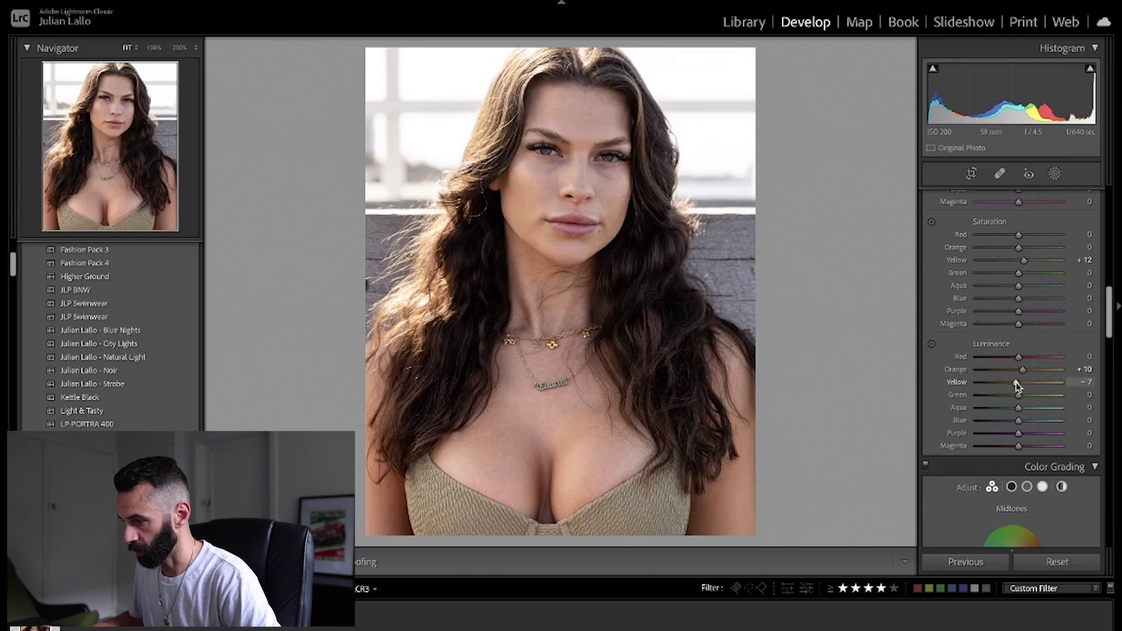
left_click_drag(1015, 386, 1010, 388)
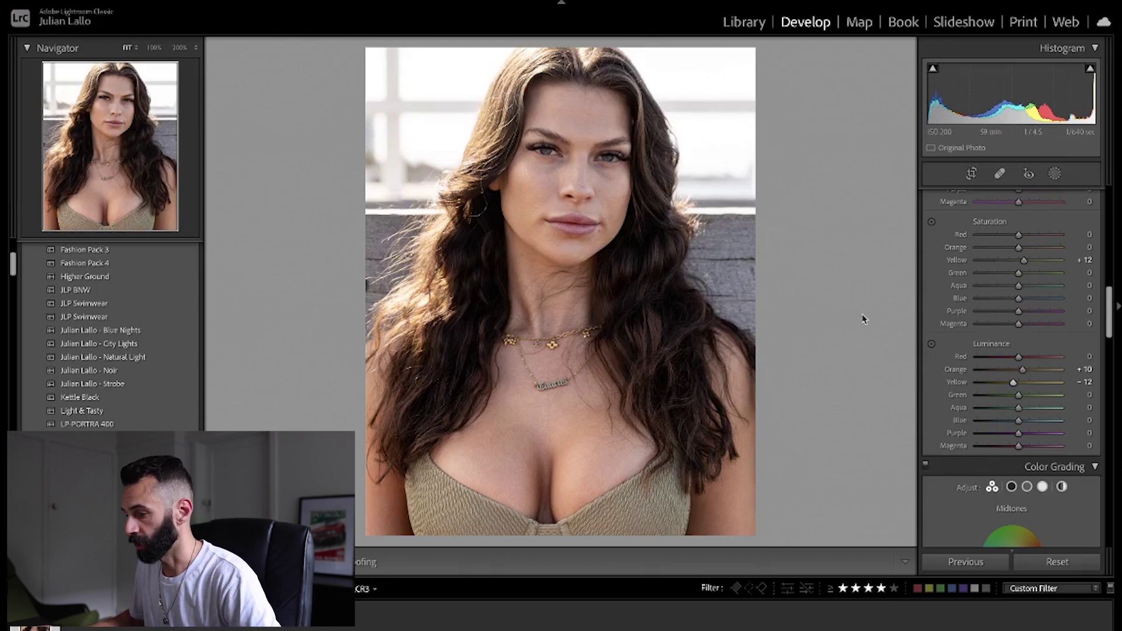
Set the post-crop vignette amount to -8 in Highlight Priority style.
scroll(1025, 338, "down", 10)
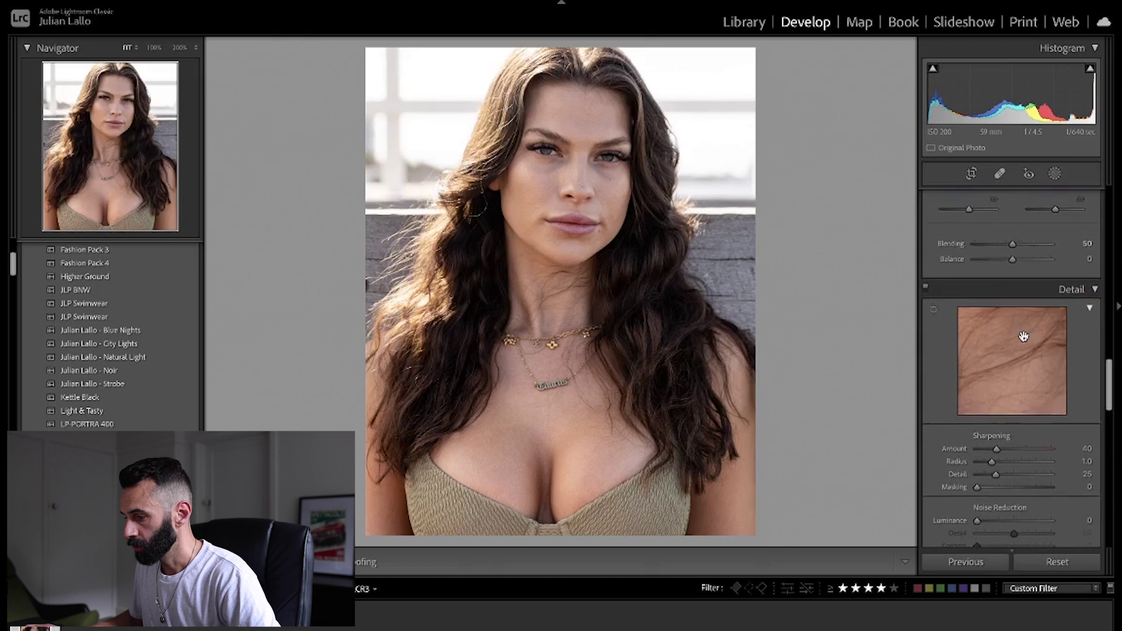
scroll(1023, 340, "down", 3)
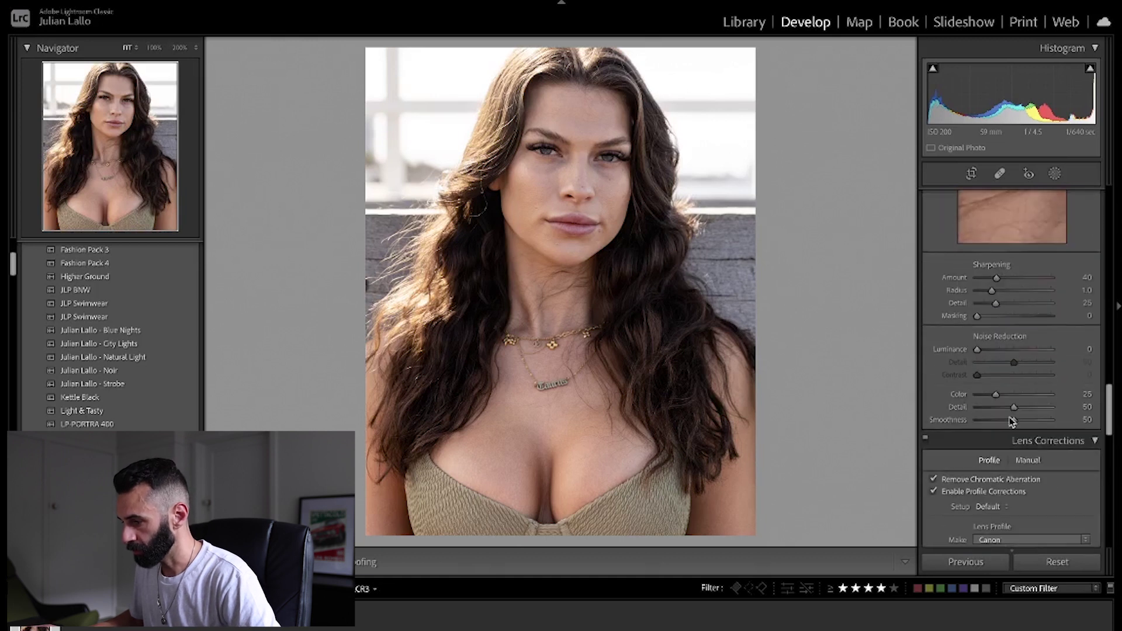
scroll(1011, 416, "down", 5)
left_click_drag(1013, 404, 1011, 404)
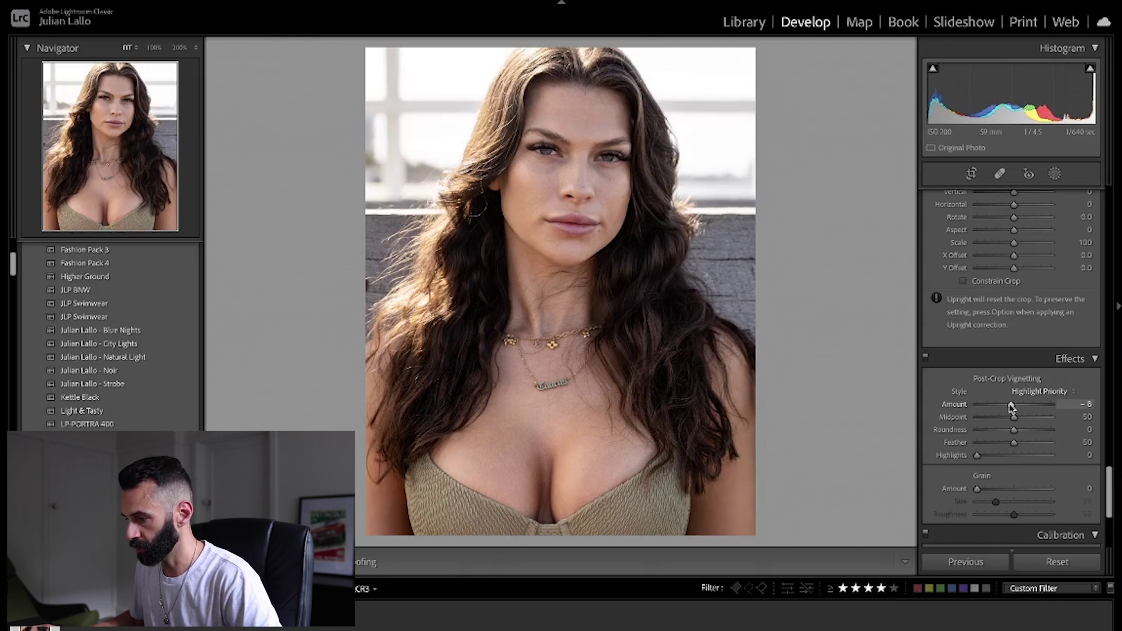
scroll(1011, 407, "down", 1)
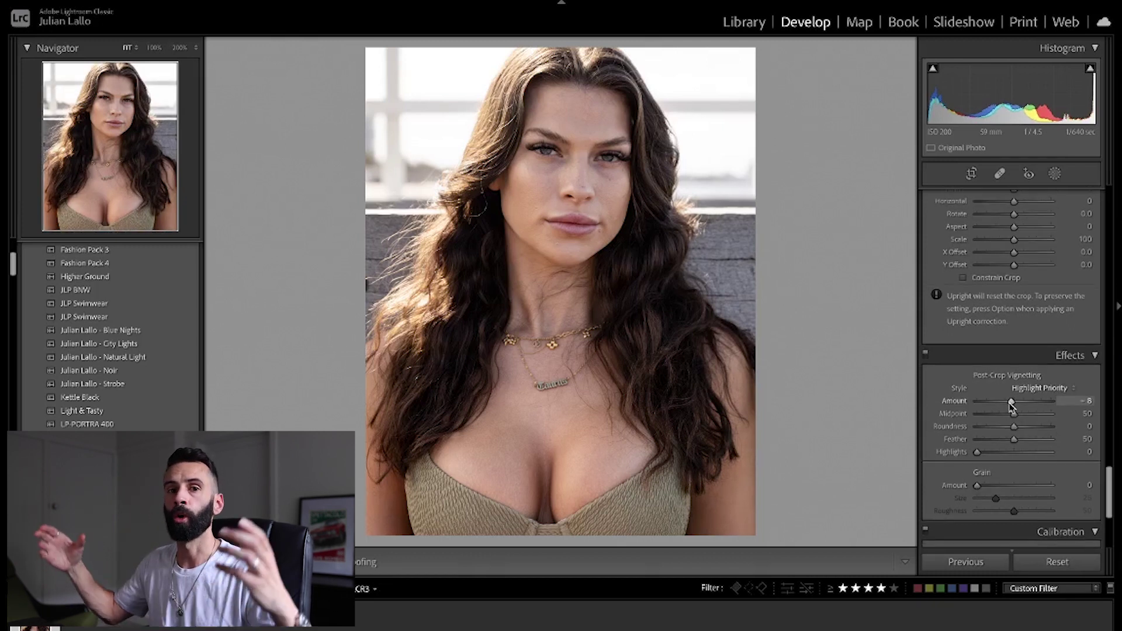
Compare the edited portrait with its unedited version and review the basic adjustments.
scroll(1011, 407, "up", 15)
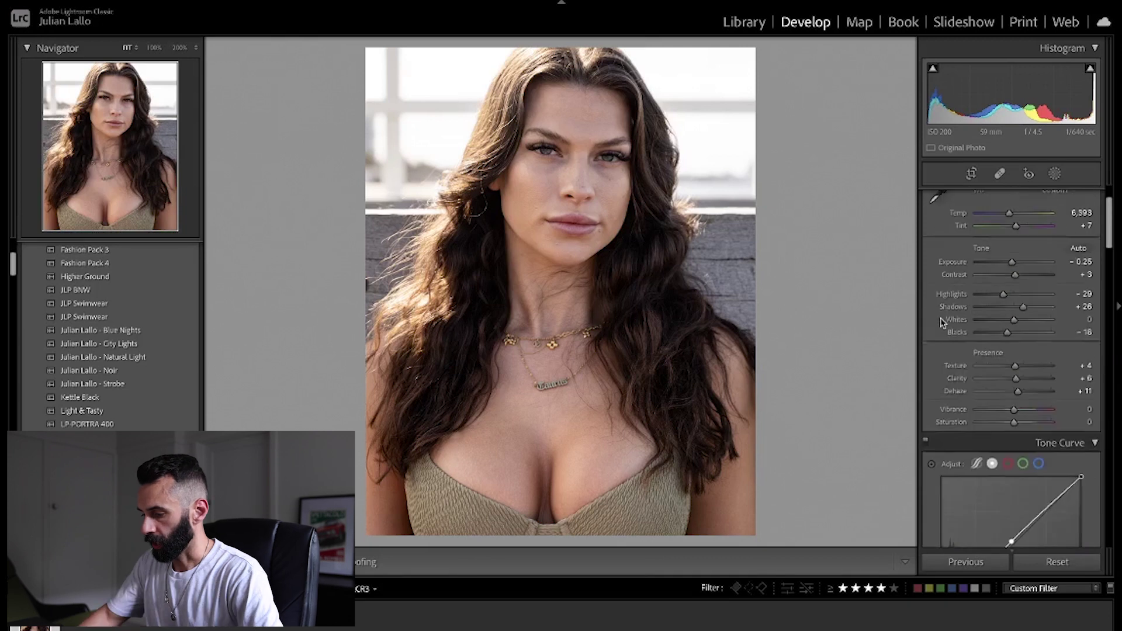
key("backslash")
key("backslash")
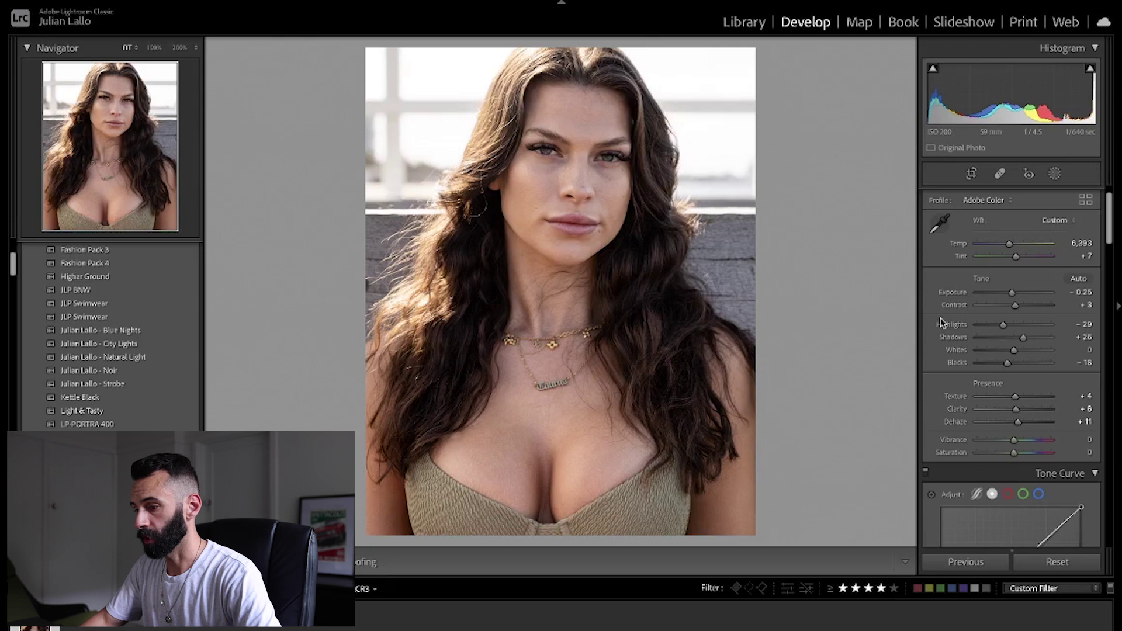
key("backslash")
key("backslash")
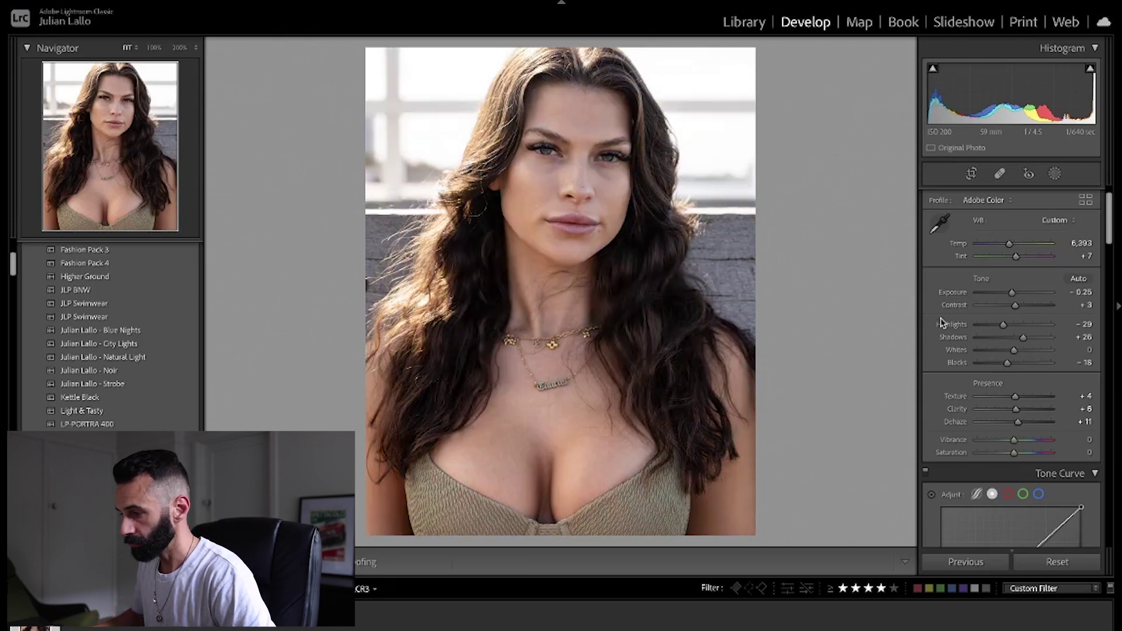
scroll(1003, 333, "up", 2)
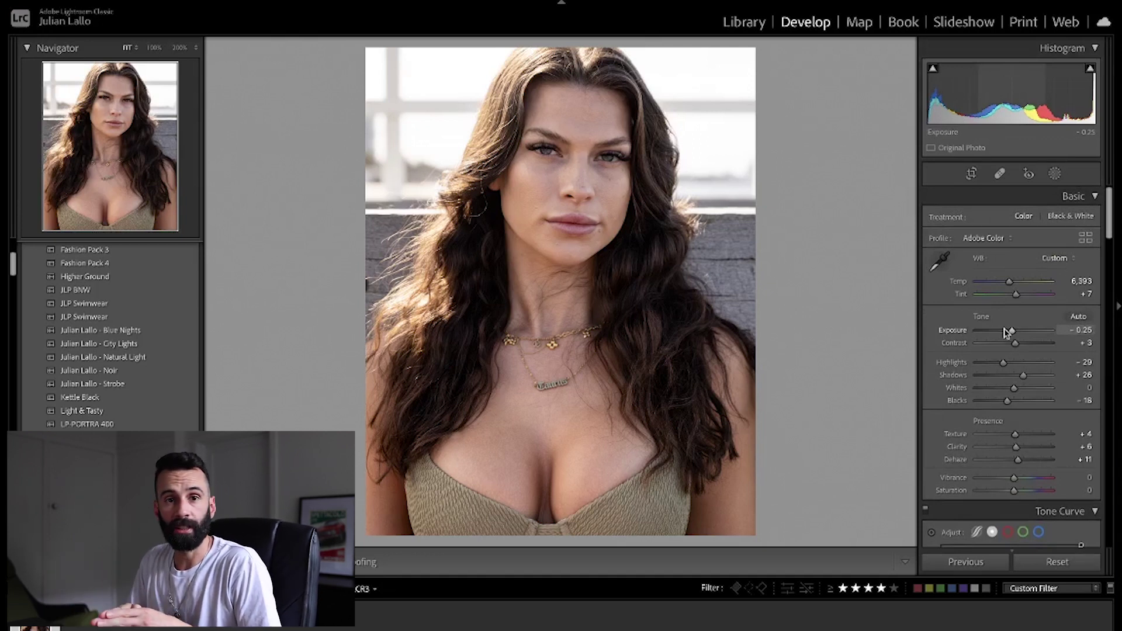
Zoom in to 100%, heal the chin blemish with a size 29 Heal brush, and move its source right beside the spot.
left_click(1000, 174)
scroll(569, 207, "down", 4)
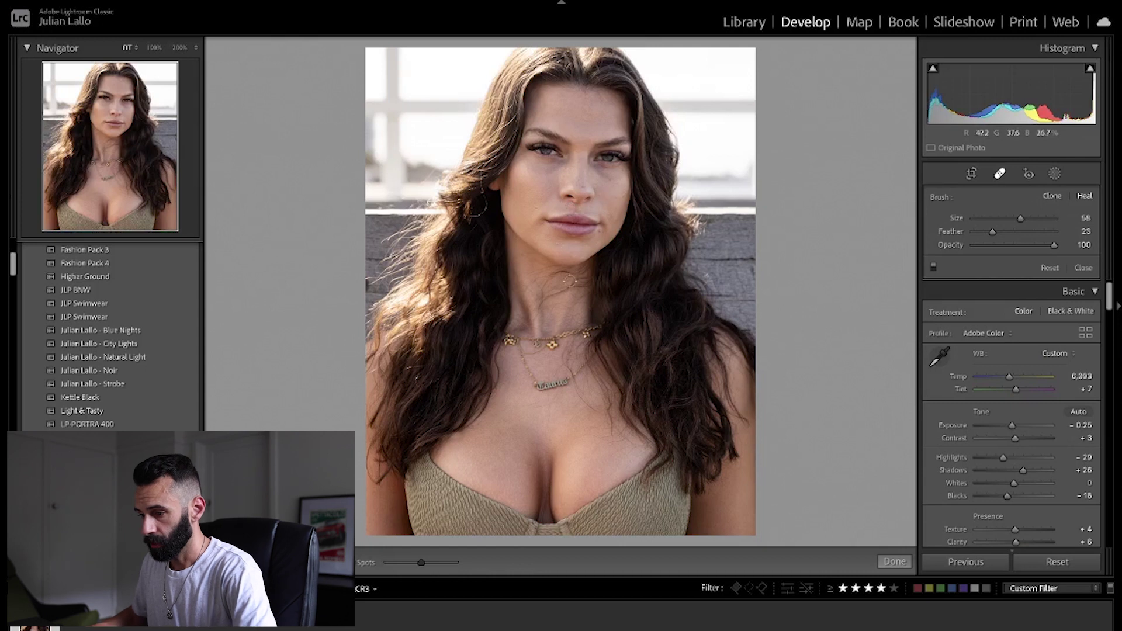
key("z")
scroll(584, 257, "down", 3)
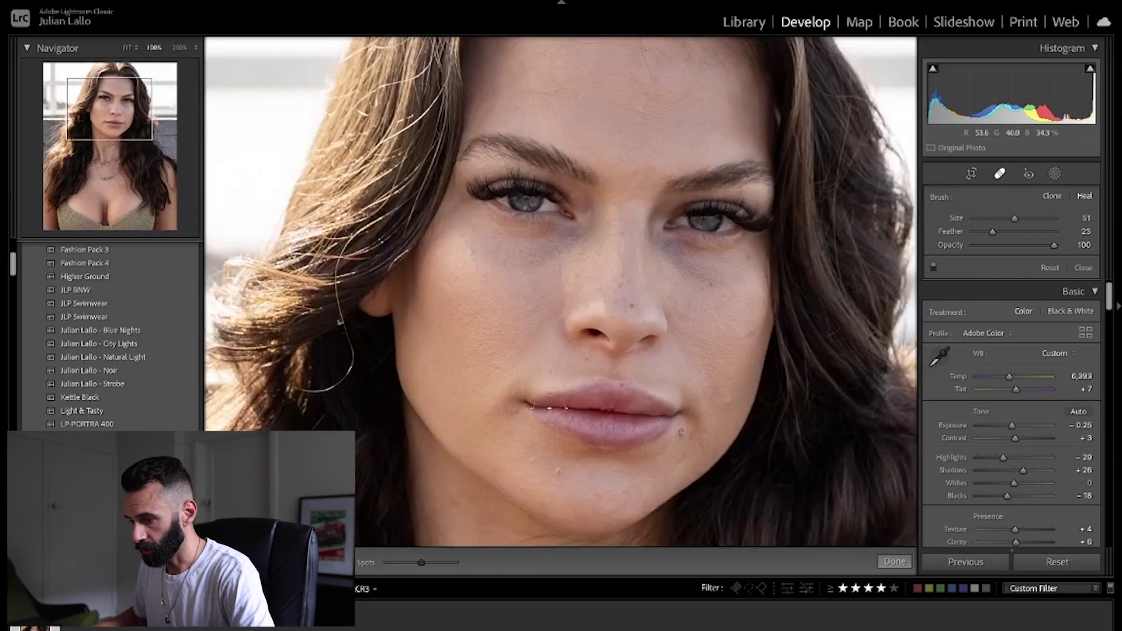
scroll(555, 468, "down", 2)
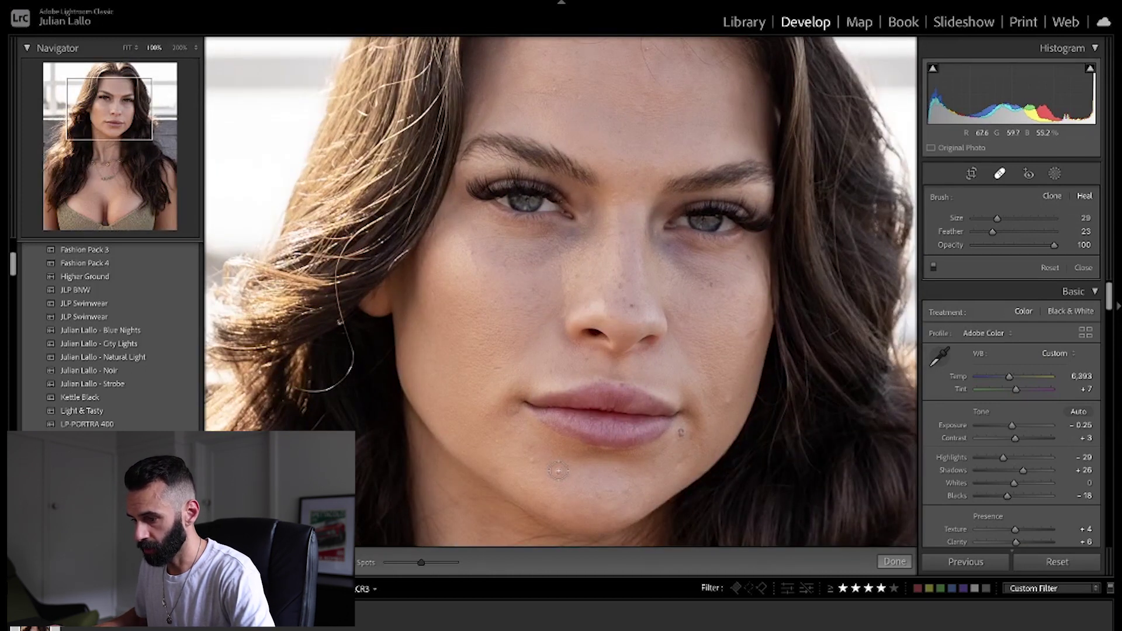
left_click(558, 470)
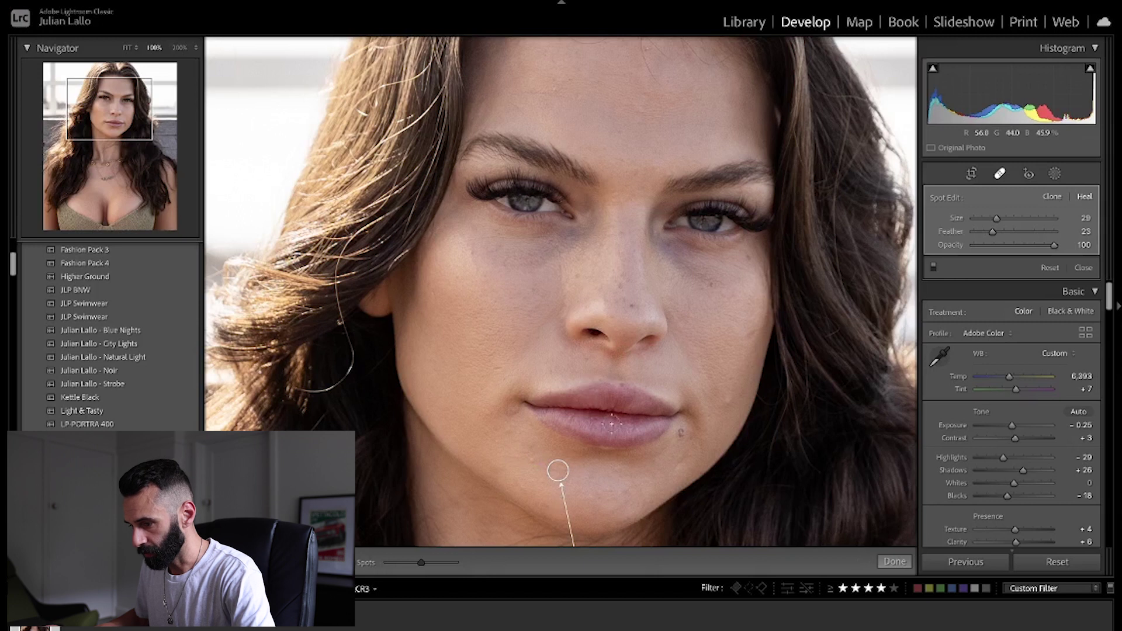
left_click_drag(617, 466, 563, 263)
left_click_drag(524, 341, 485, 263)
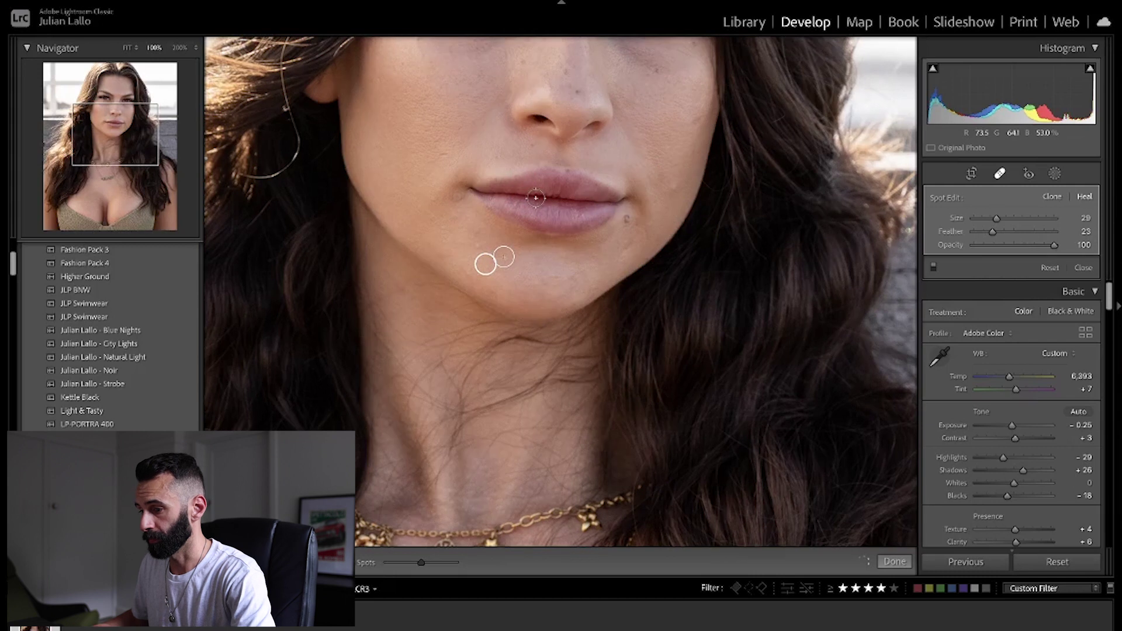
Heal the blemishes beside both mouth corners and on the cheek with brush sizes 29 to 22, and finish the spot removal.
left_click(627, 220)
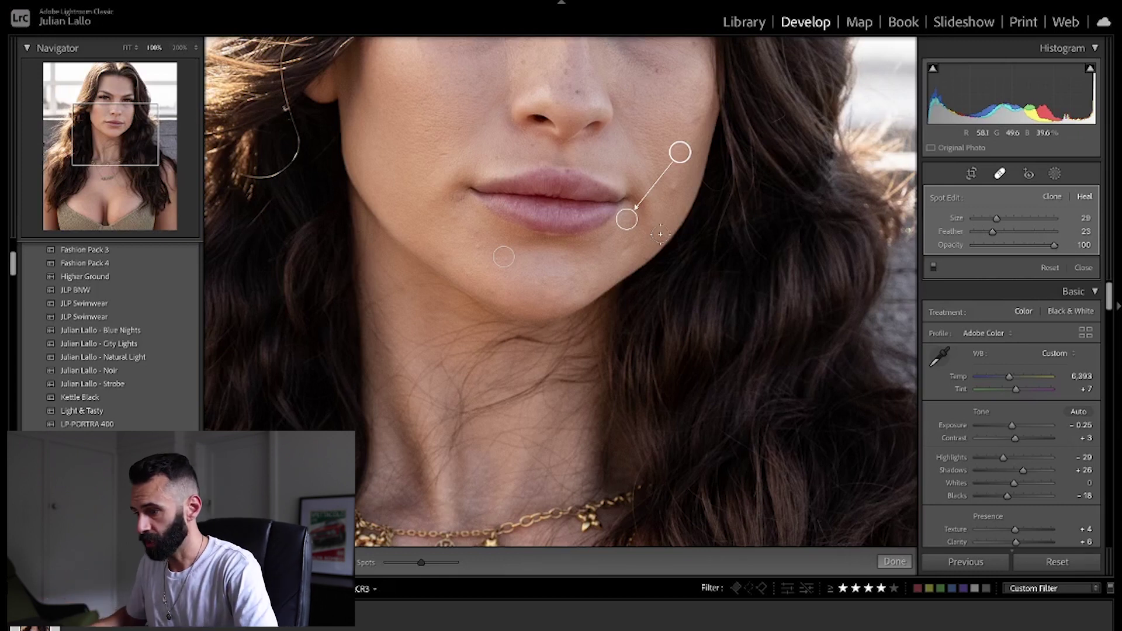
left_click(672, 187)
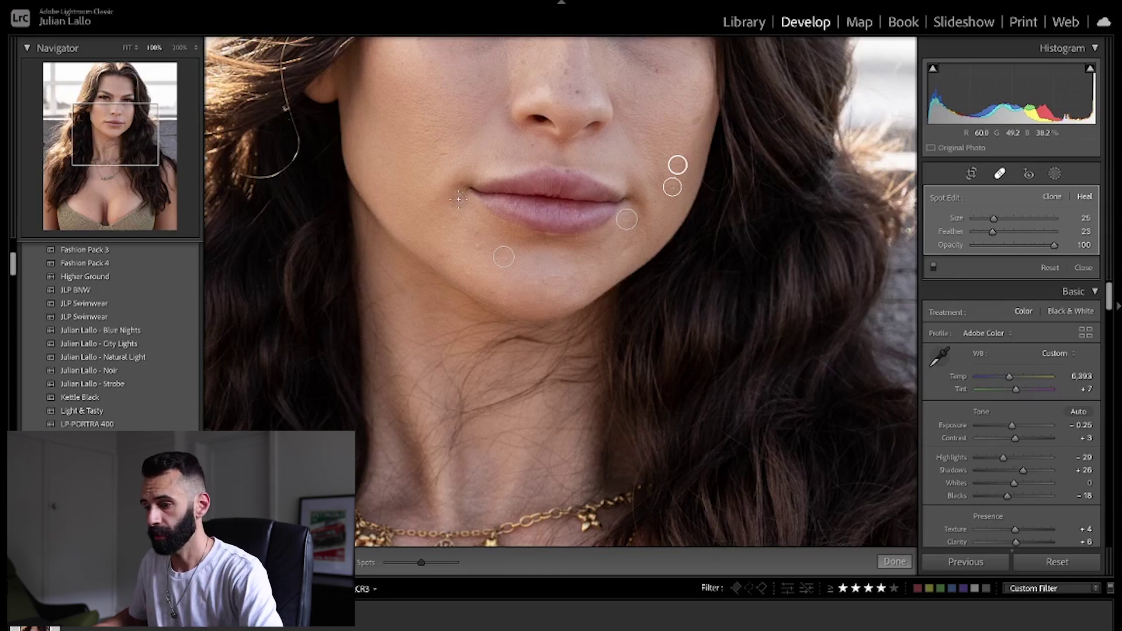
left_click(434, 199)
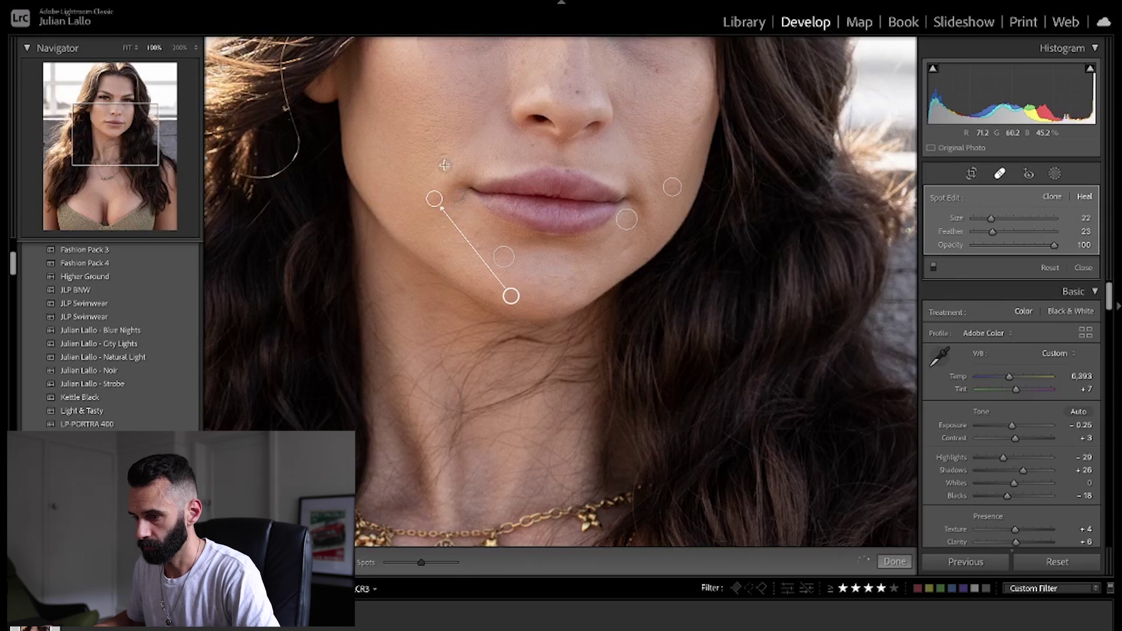
left_click(456, 196)
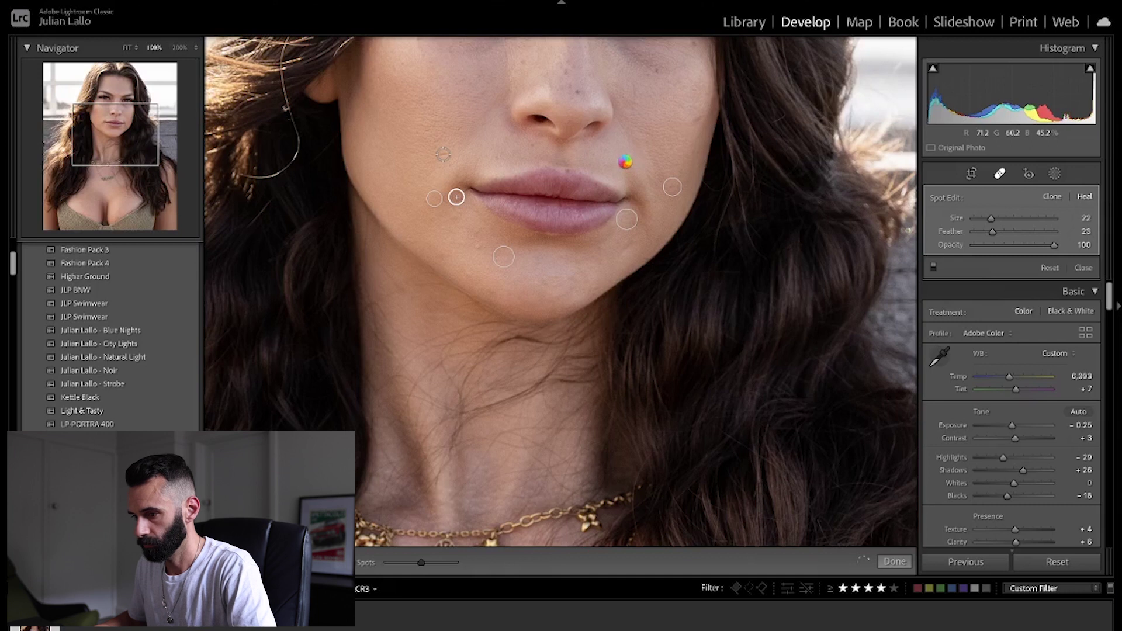
key("z")
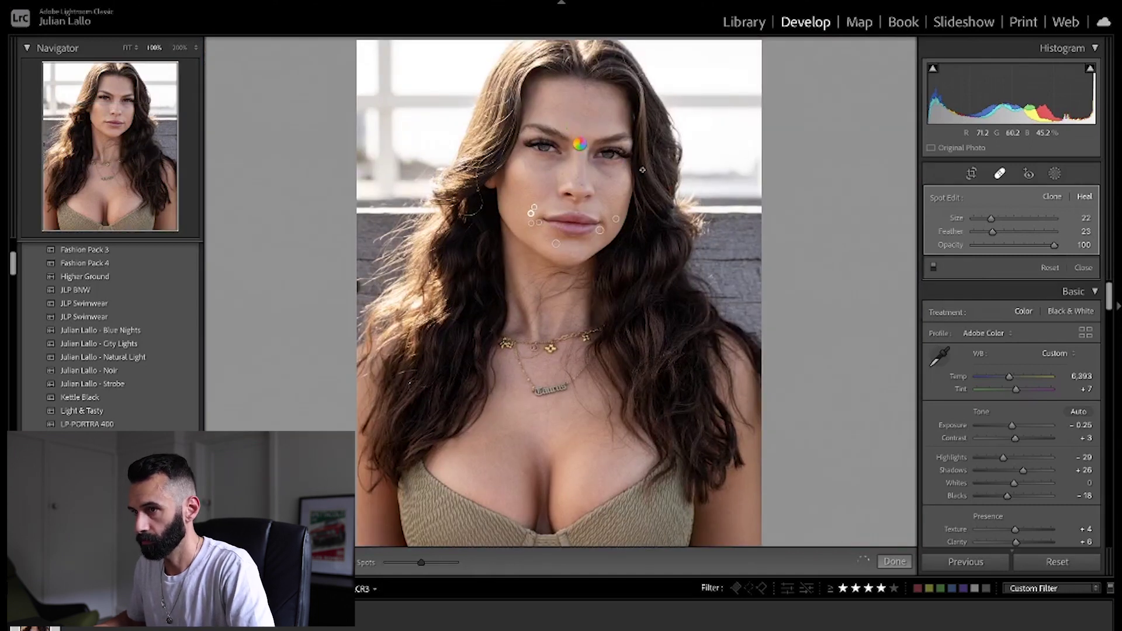
key("z")
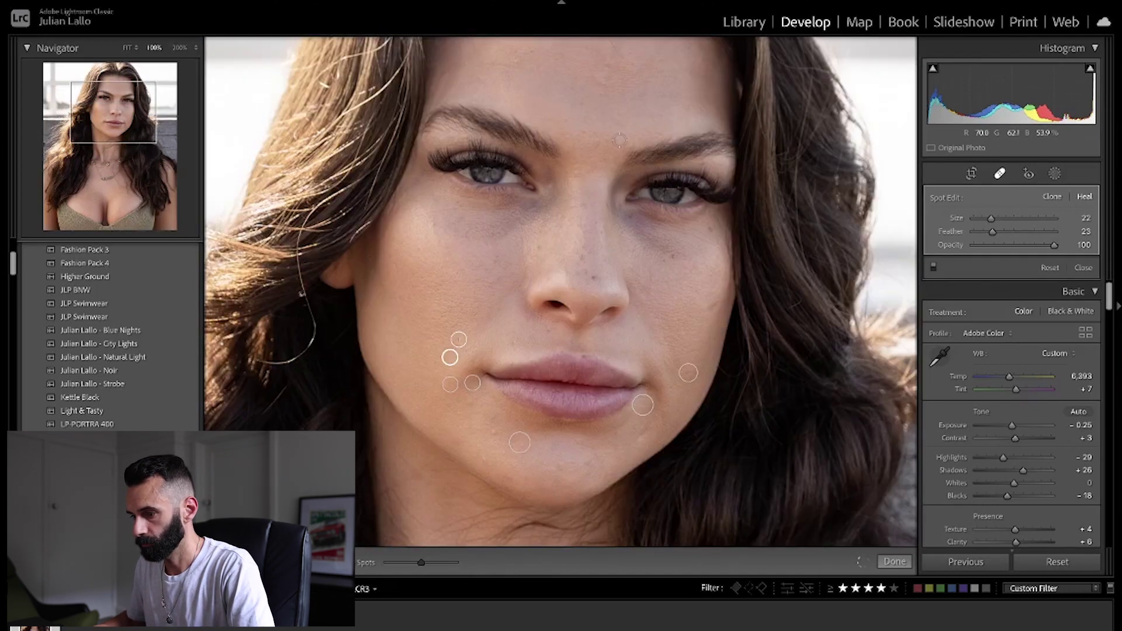
key("z")
key("q")
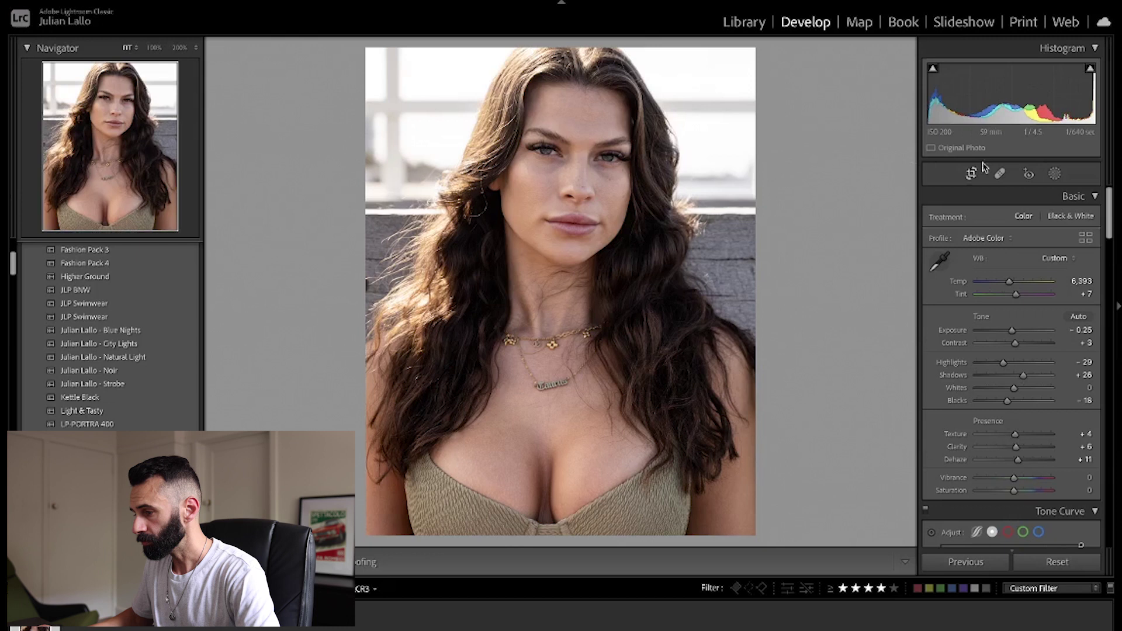
Create a new brush mask and apply the Soften Skin (Lite) effect preset to it.
left_click(1054, 174)
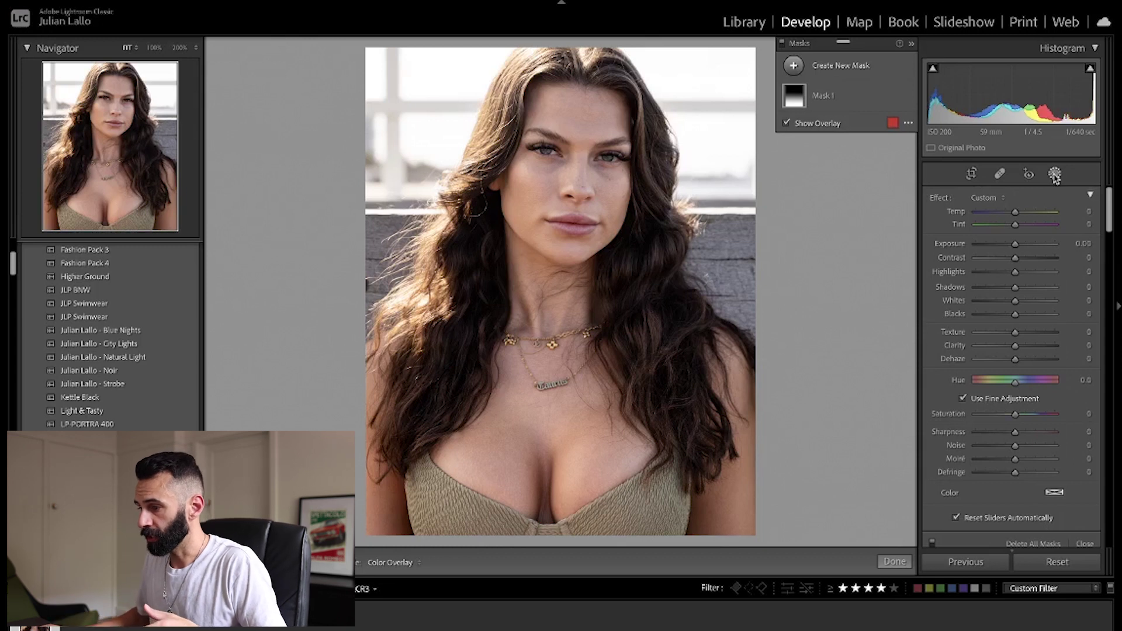
left_click(795, 68)
left_click(865, 135)
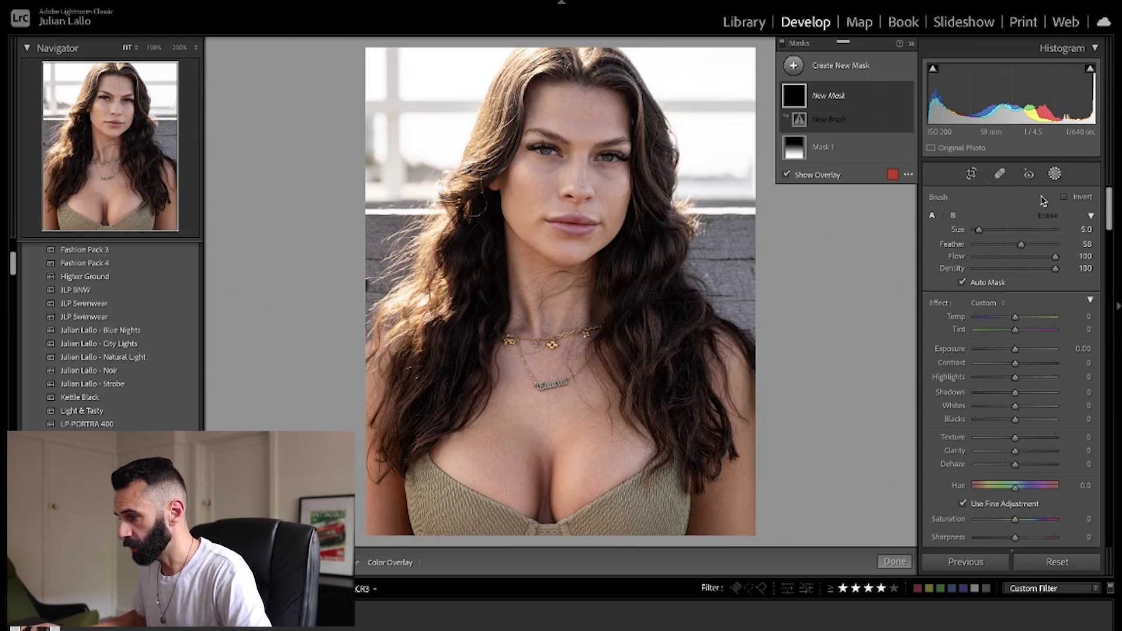
left_click(997, 303)
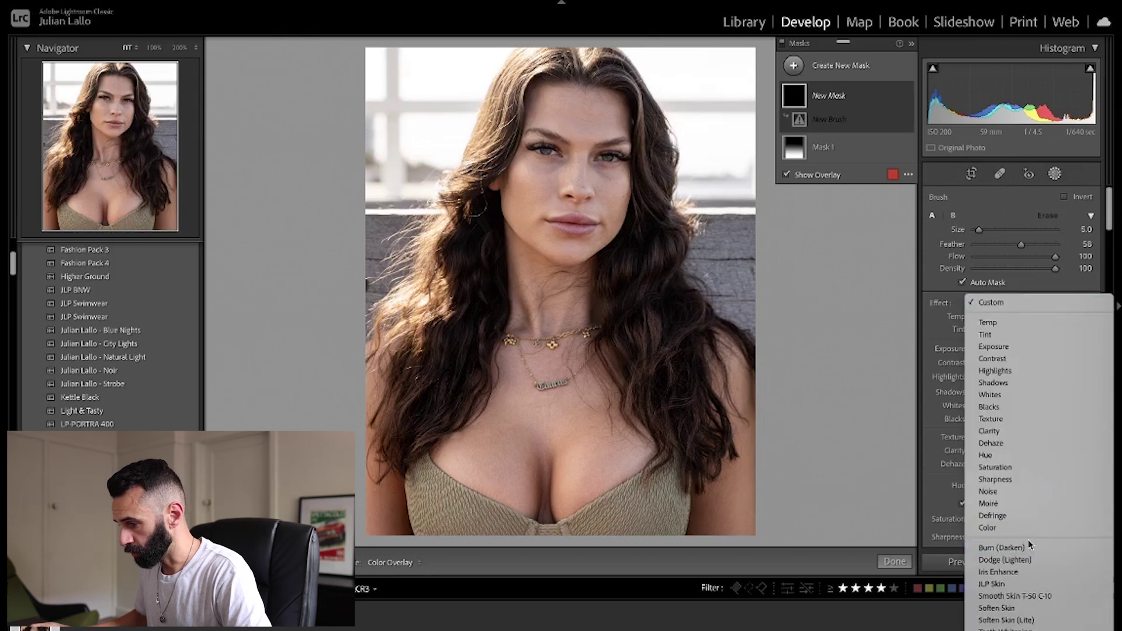
left_click(1016, 621)
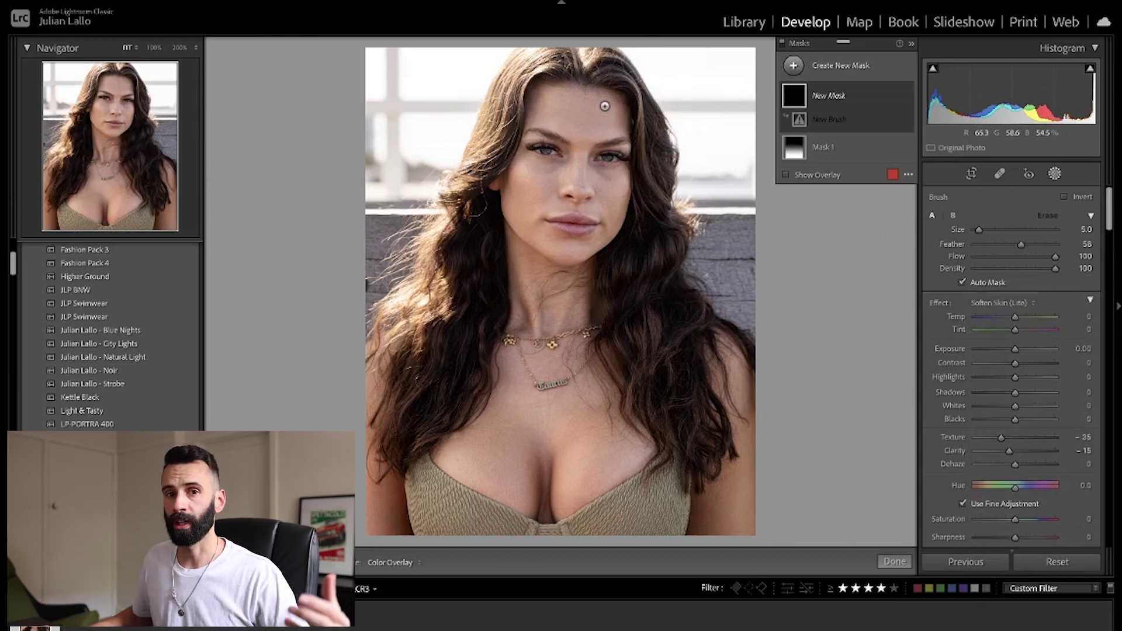
Zoom in to 100% and brush the skin softening over the forehead with brush size 22.
key("bracketright")
key("bracketright")
key("bracketright")
key("bracketright")
key("bracketright")
key("bracketright")
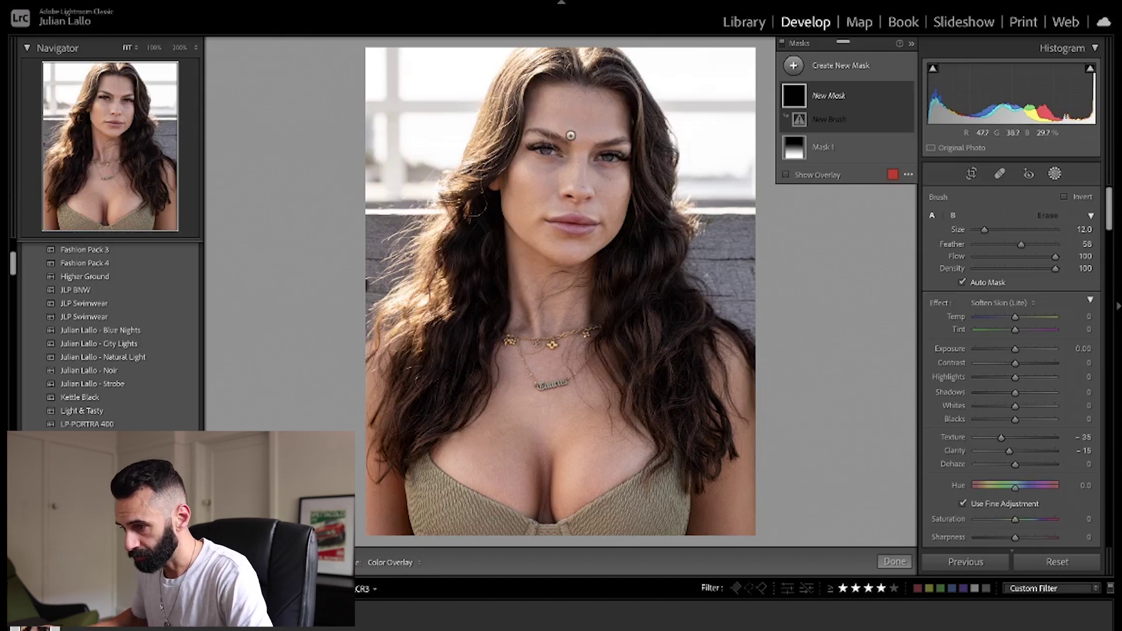
key("z")
key("bracketright")
key("bracketright")
key("bracketright")
key("bracketright")
key("bracketright")
key("bracketright")
key("bracketright")
key("bracketright")
key("bracketright")
key("bracketright")
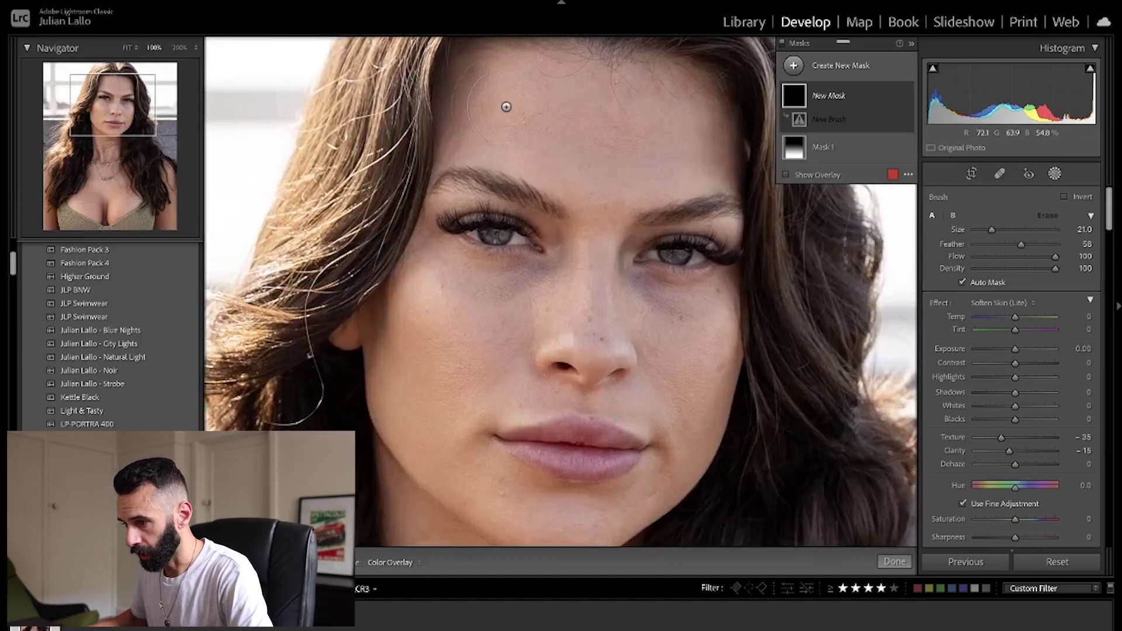
key("alt")
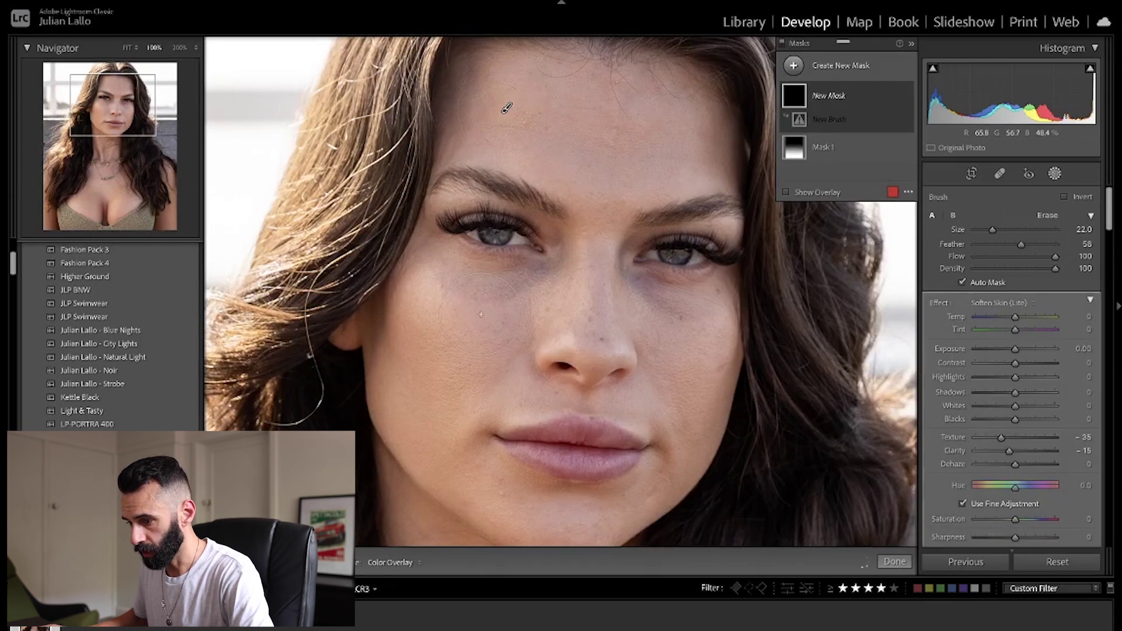
Brush the skin softening over both cheeks, reducing the brush size to 17.
key("bracketleft")
key("bracketleft")
key("bracketleft")
key("bracketleft")
key("bracketleft")
left_click_drag(444, 351, 421, 380)
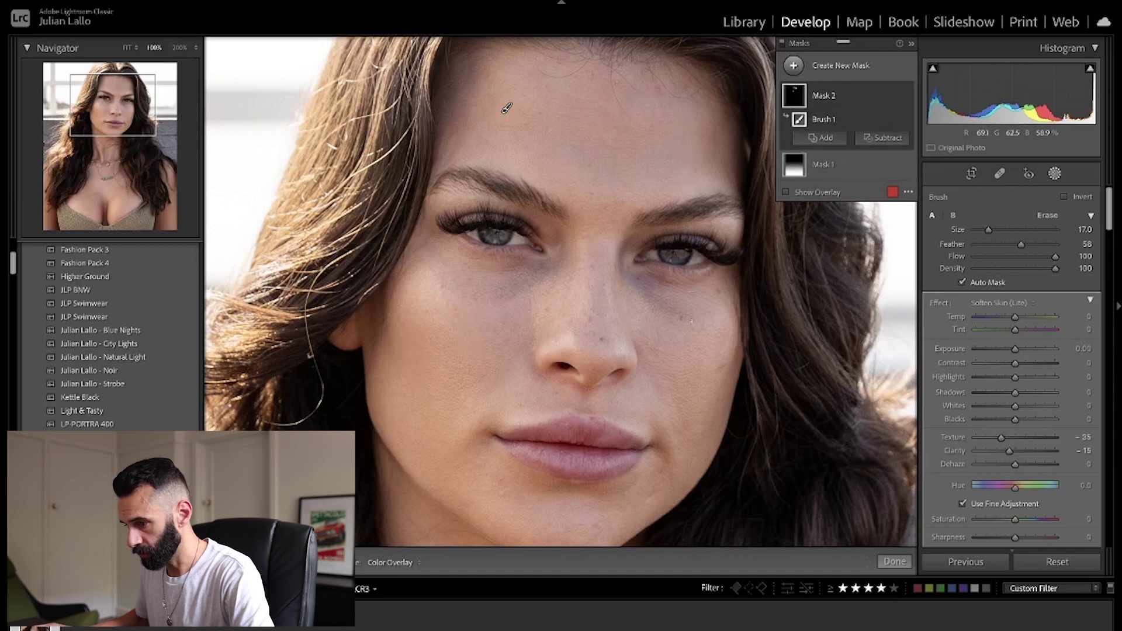
Brush the softening over the lower face around the mouth and chin, reducing the brush size to 15.
scroll(703, 292, "down", 5)
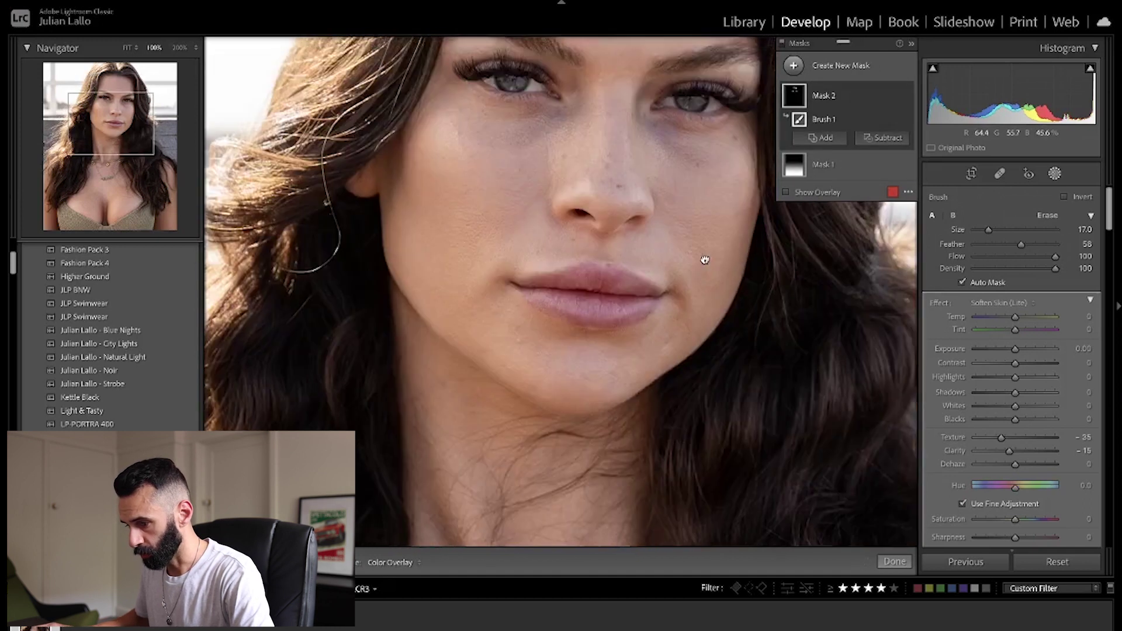
key("bracketleft")
key("bracketleft")
key("bracketleft")
key("bracketleft")
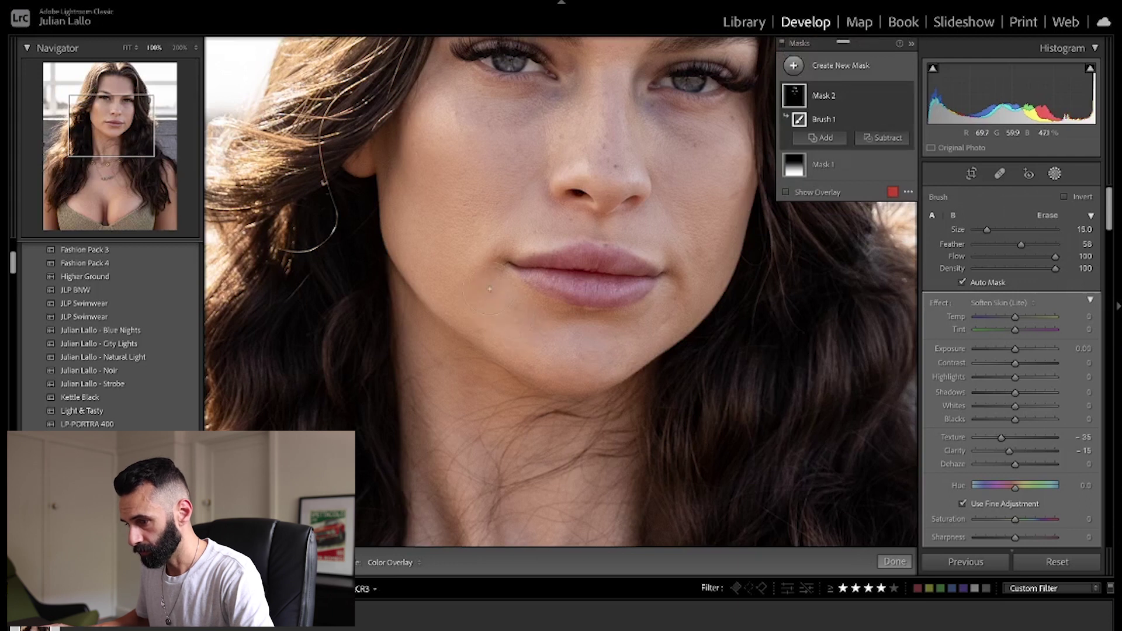
Brush the softening over the skin of the neck and chest, enlarging the brush from size 16 to 34.
left_click_drag(533, 160, 626, 76)
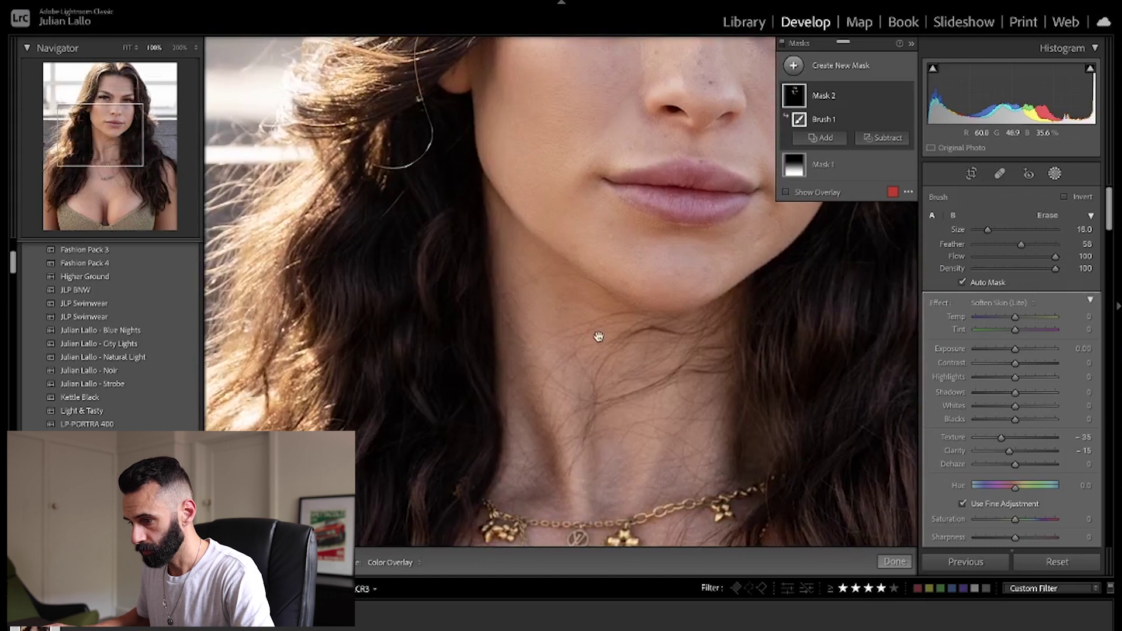
left_click_drag(596, 331, 578, 192)
left_click_drag(582, 299, 656, 50)
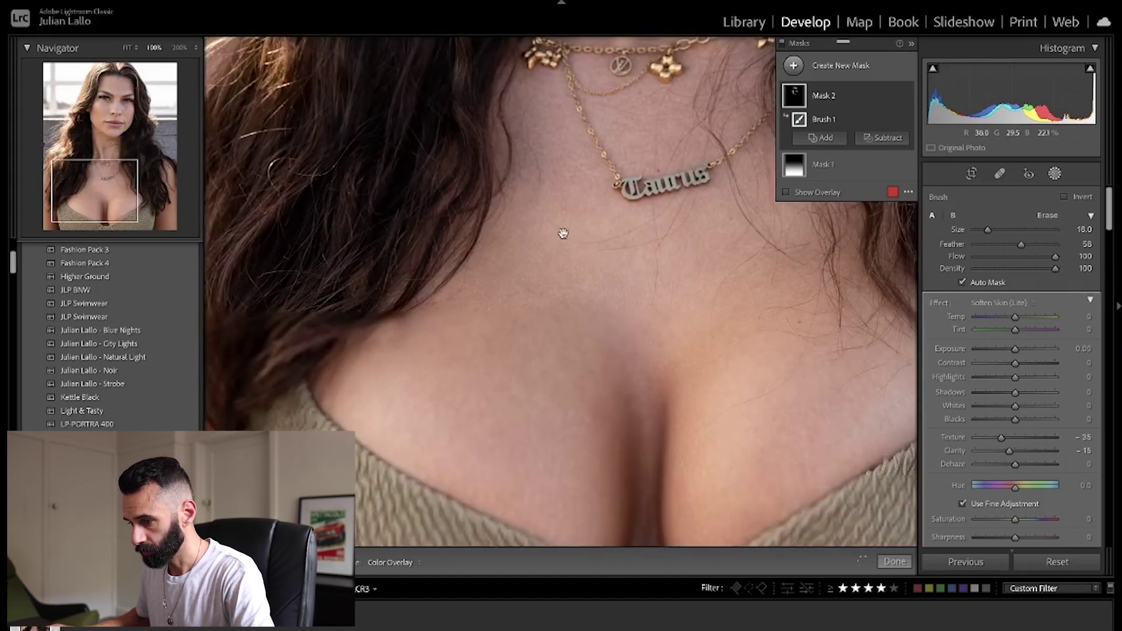
left_click_drag(561, 233, 537, 246)
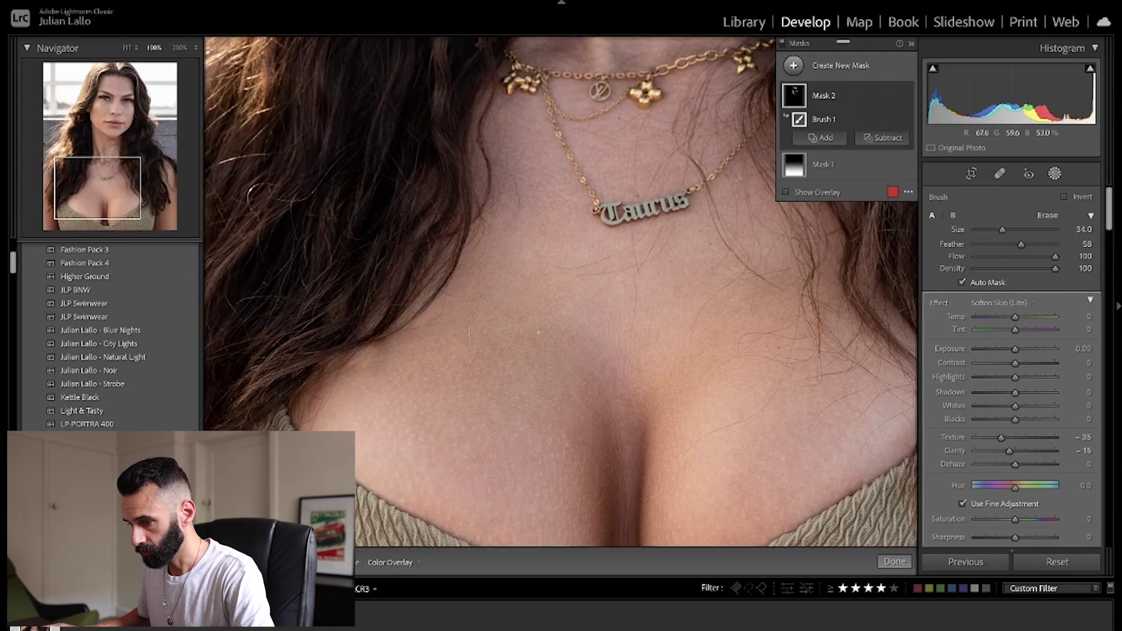
scroll(549, 255, "right", 5)
scroll(550, 255, "down", 3)
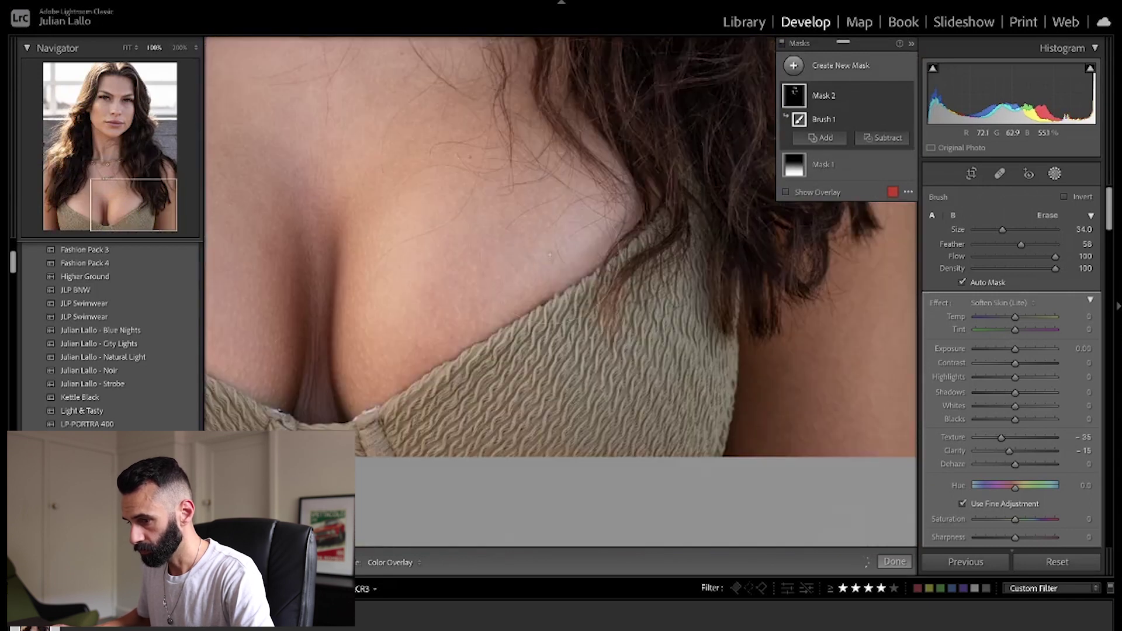
scroll(542, 310, "up", 3)
scroll(542, 310, "left", 2)
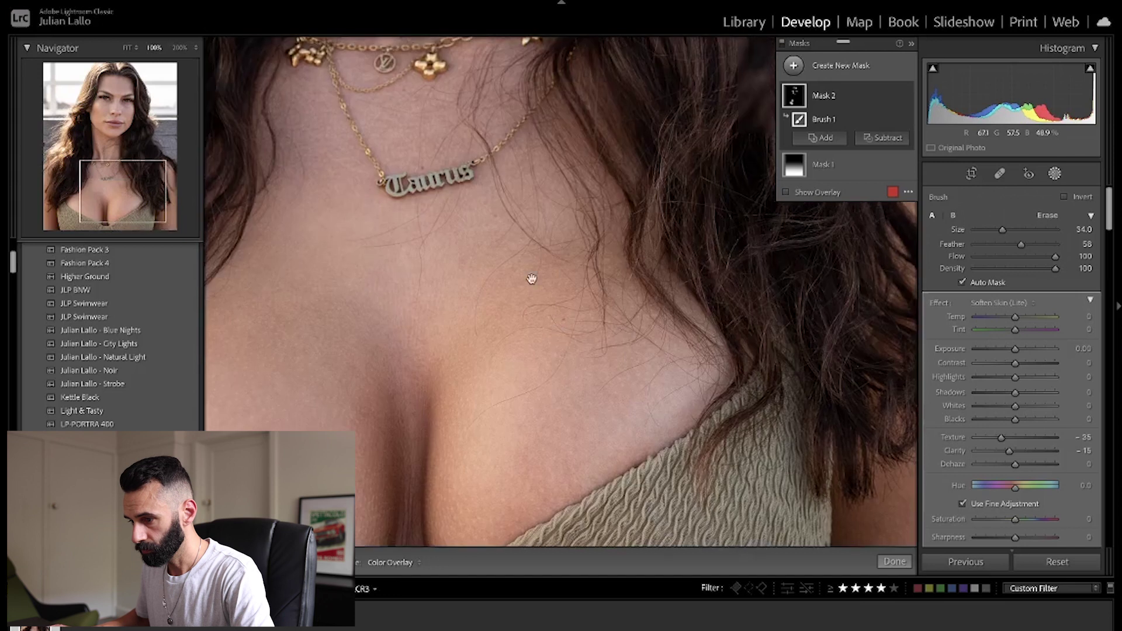
scroll(411, 241, "up", 3)
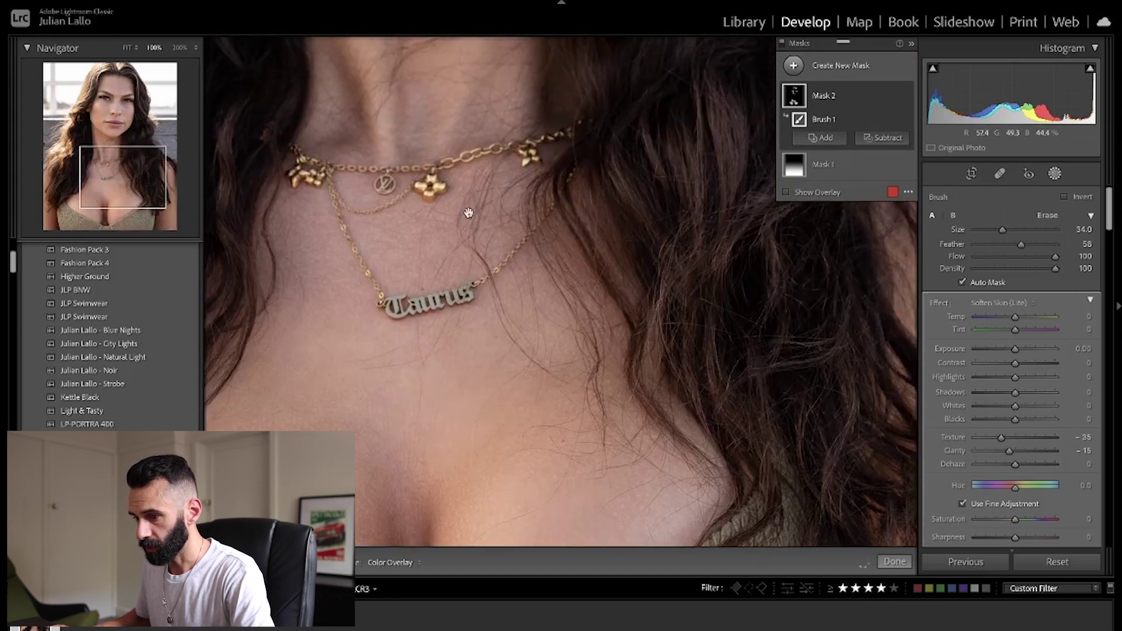
scroll(469, 207, "up", 2)
left_click_drag(485, 185, 476, 333)
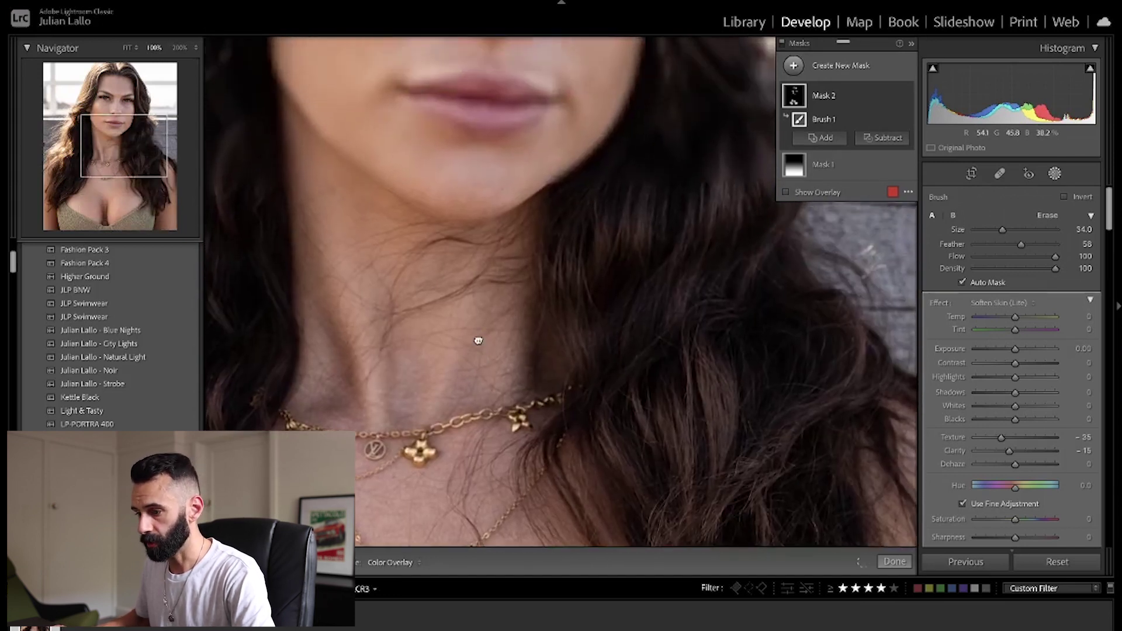
Fit the whole portrait in view and ease the skin-softening mask to Texture -27 and Clarity -10.
left_click(506, 326)
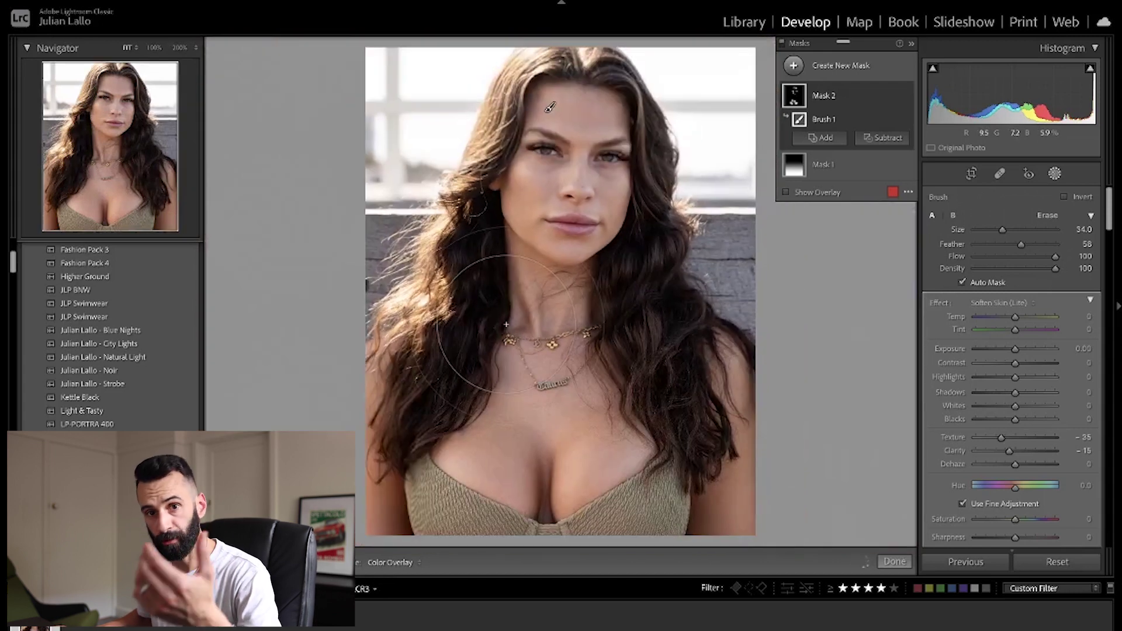
scroll(745, 416, "down", 5)
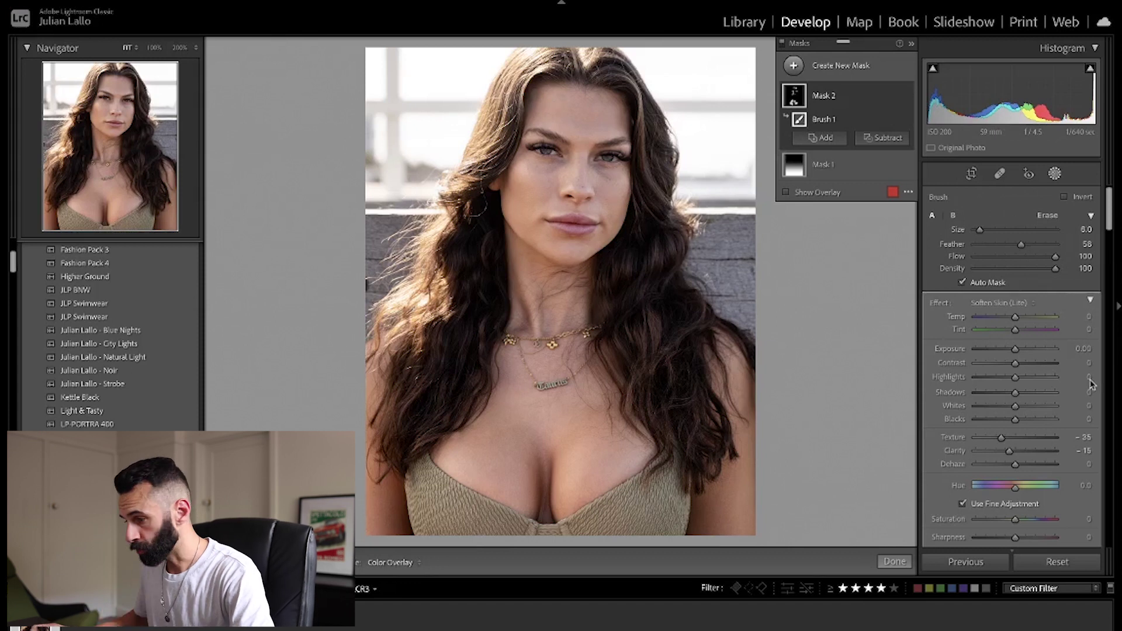
scroll(1054, 390, "down", 2)
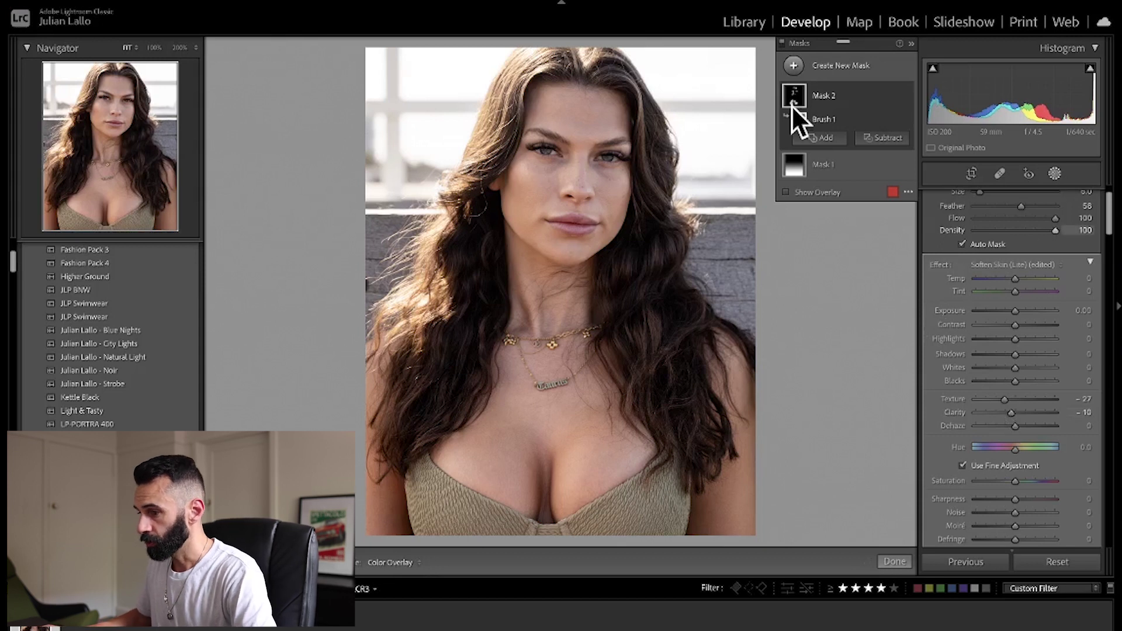
Rename the skin-softening brush mask as Soften Skin.
left_click(835, 101)
left_click(829, 101)
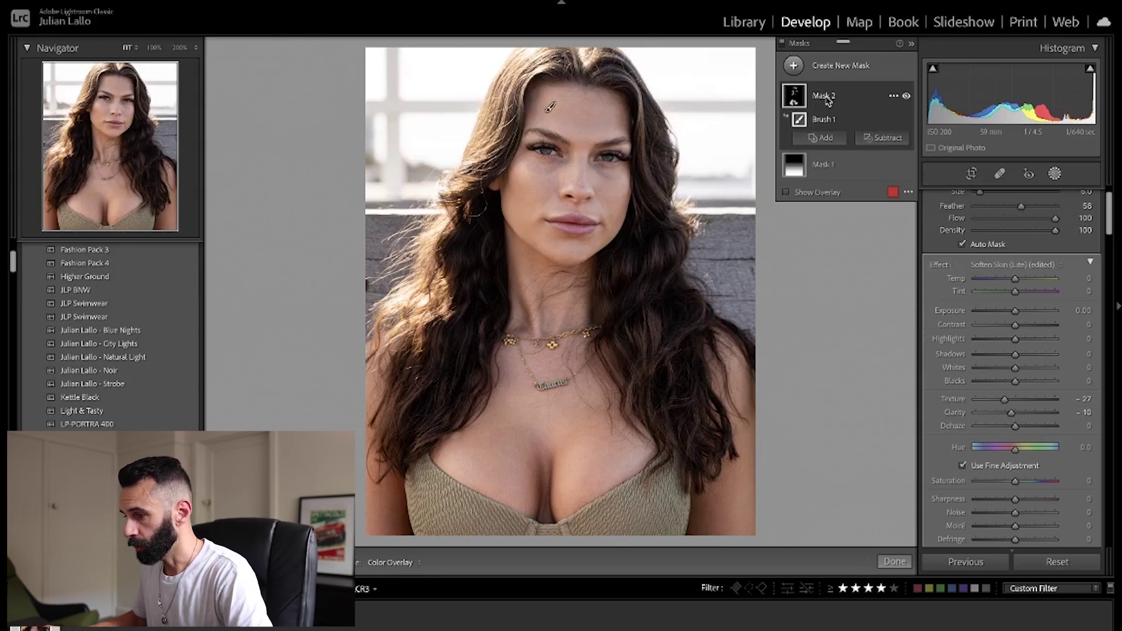
right_click(828, 100)
left_click(857, 104)
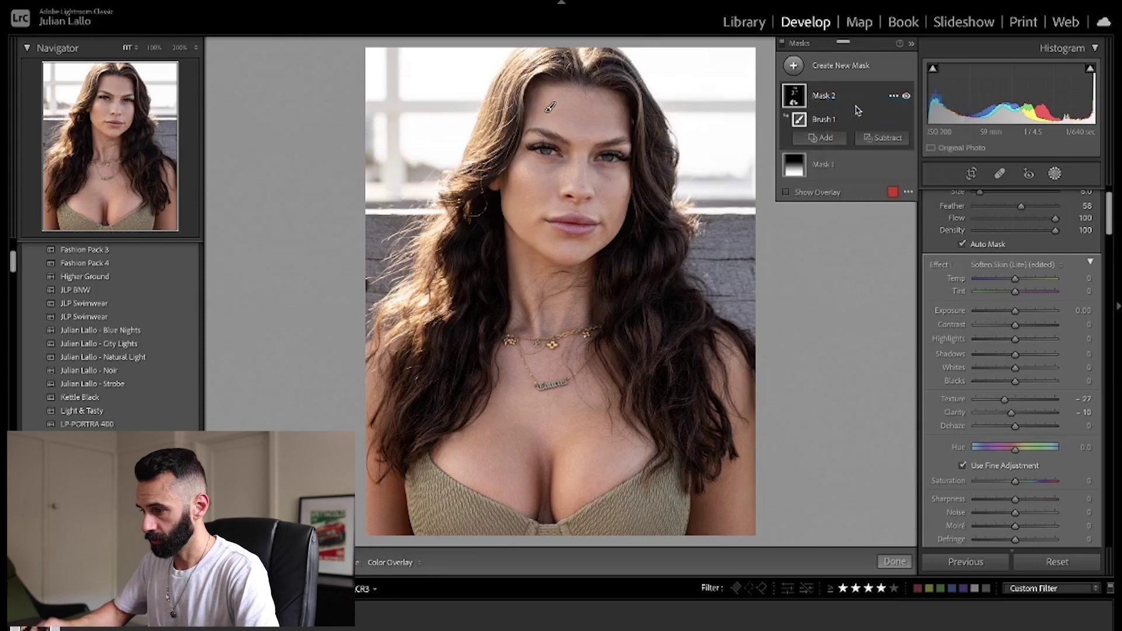
type("Scften Skin")
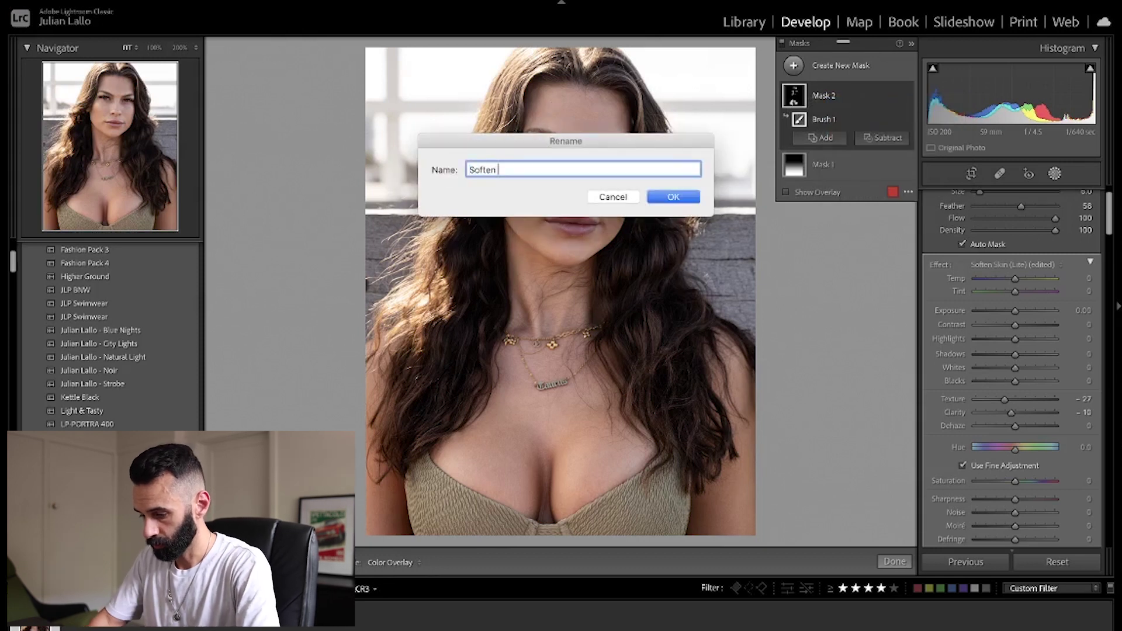
left_click(672, 197)
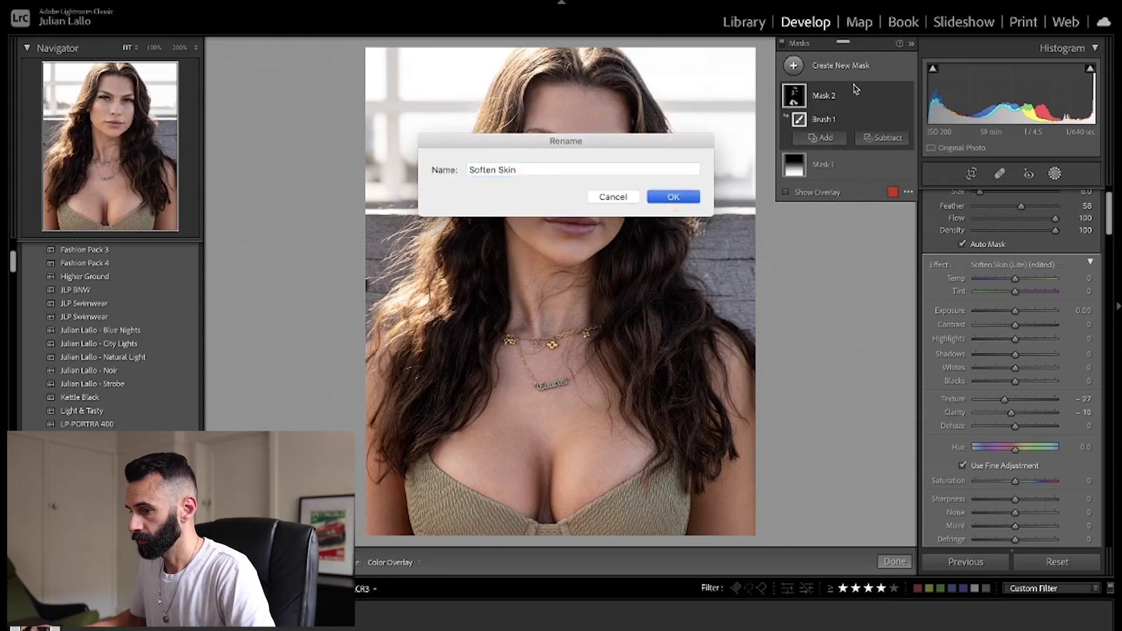
Create another new brush mask and apply the Dodge (Lighten) effect preset to it.
left_click(795, 66)
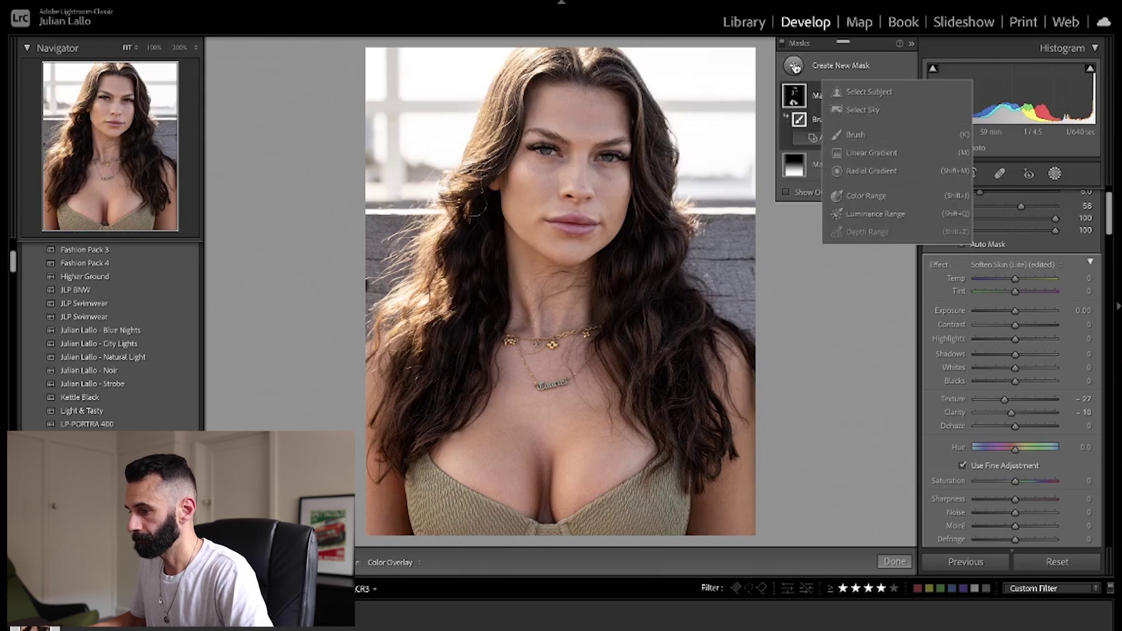
left_click(856, 135)
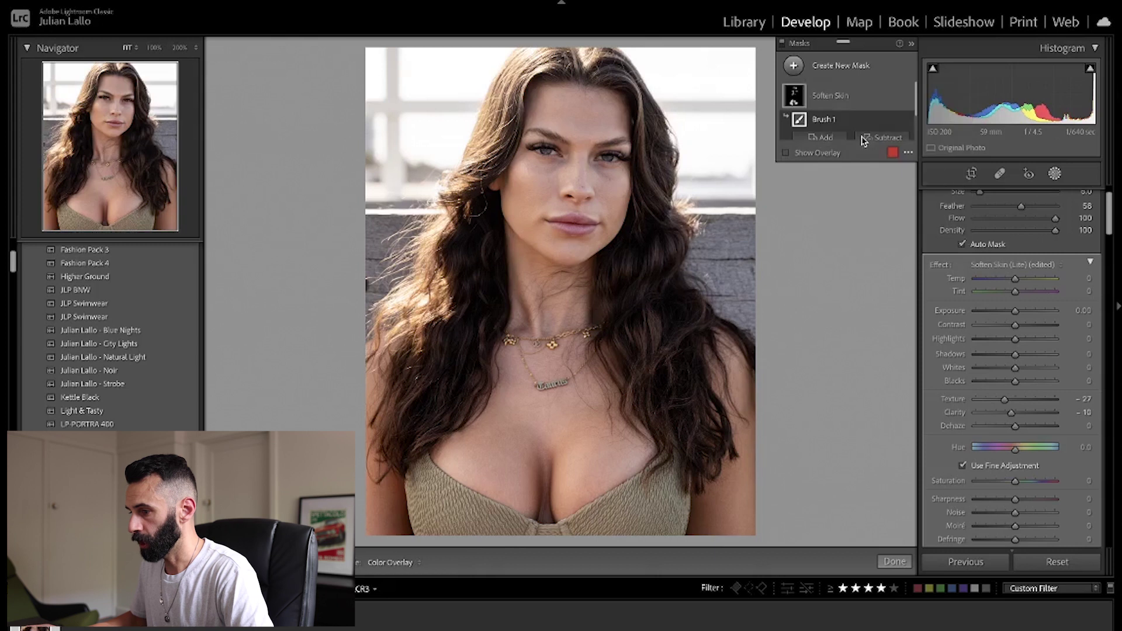
key("Escape")
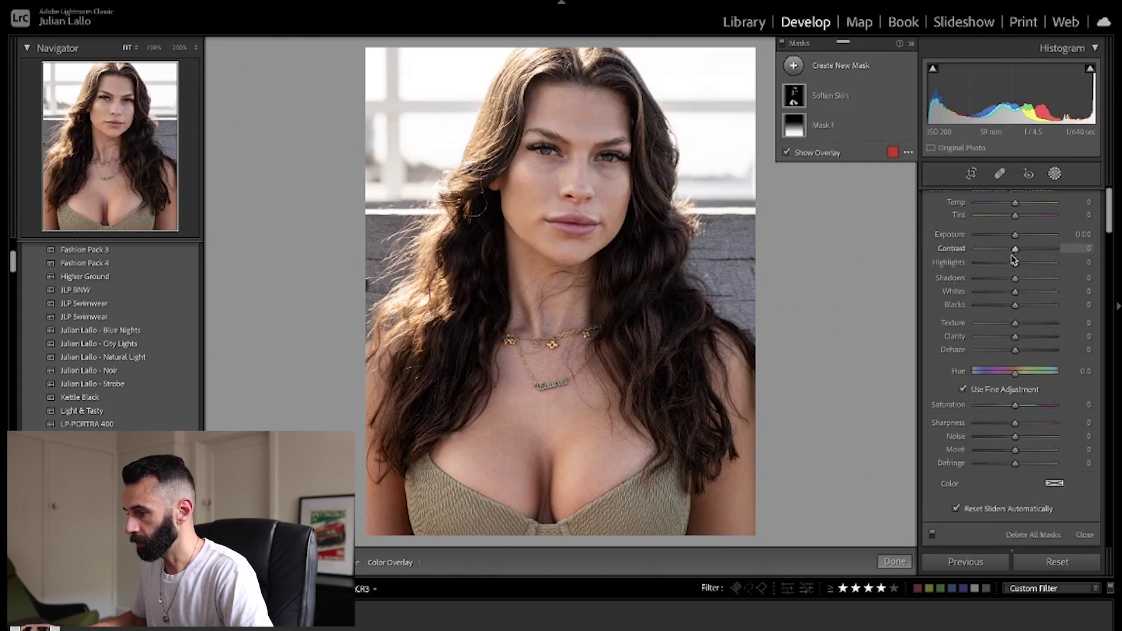
key("k")
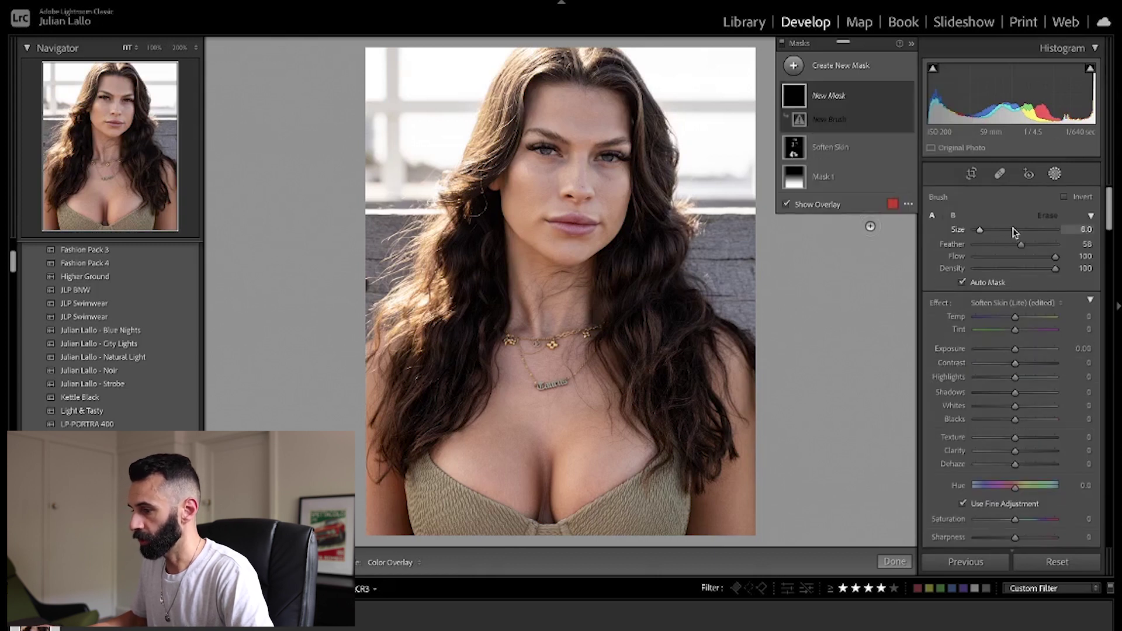
left_click(1019, 308)
left_click(1012, 560)
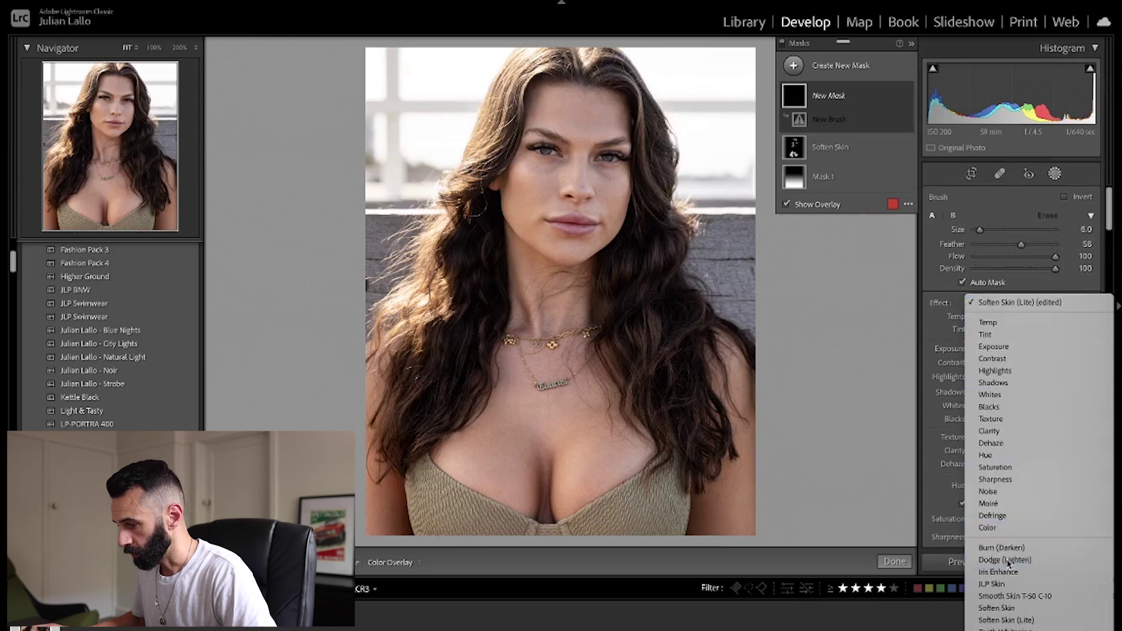
Paint the dodge over the forehead with a size 9 brush.
scroll(489, 392, "up", 2)
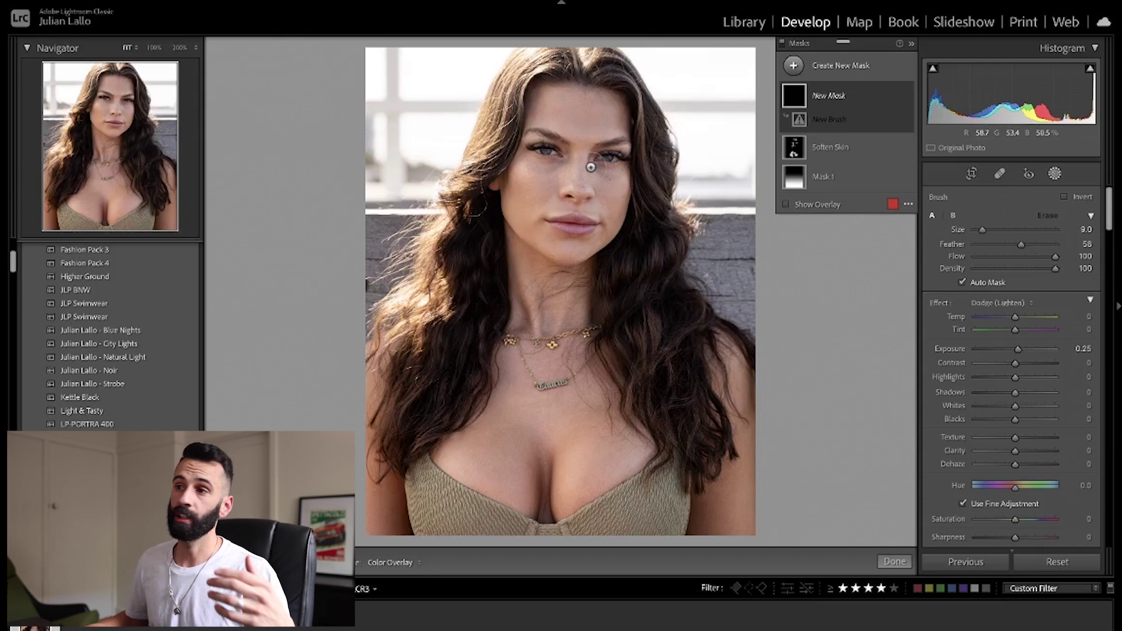
scroll(567, 118, "down", 1)
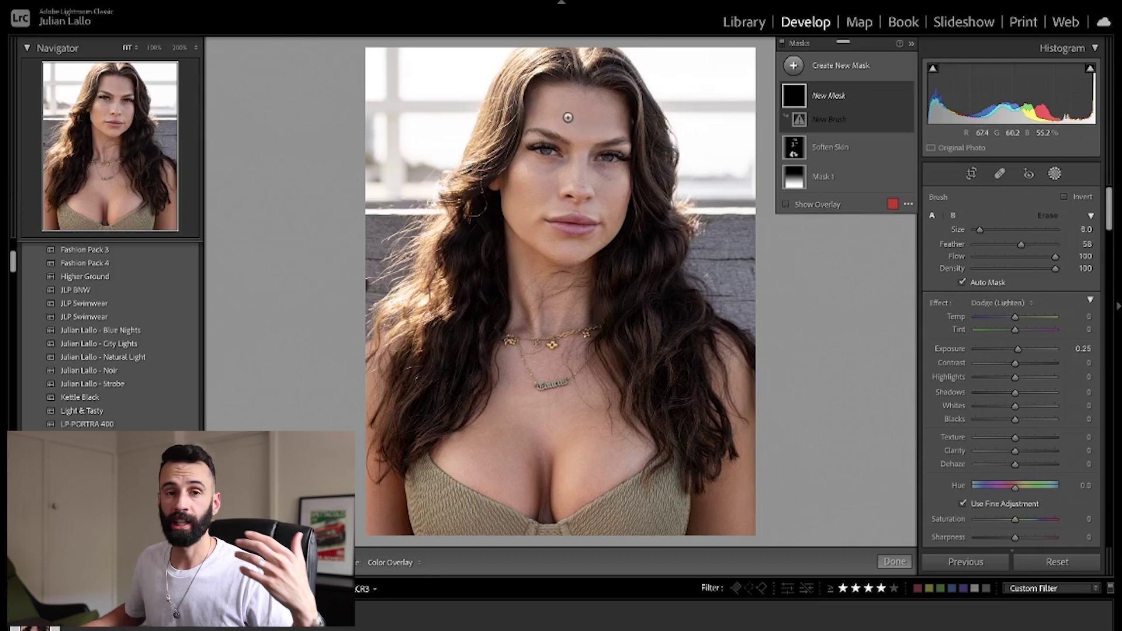
scroll(563, 114, "down", 1)
scroll(559, 110, "up", 2)
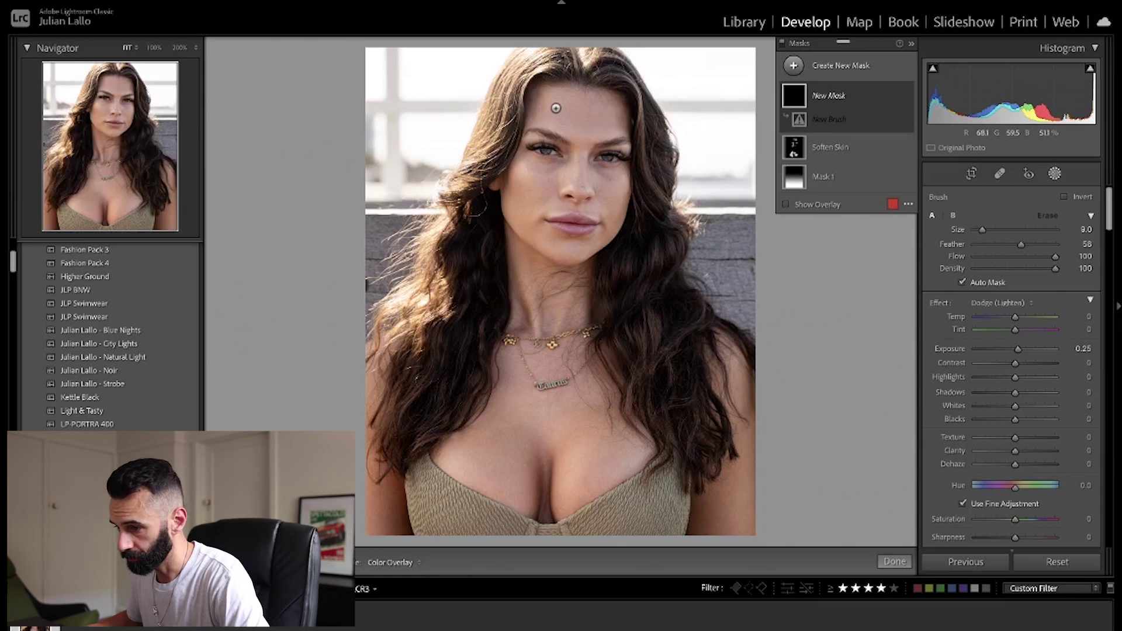
left_click(558, 110)
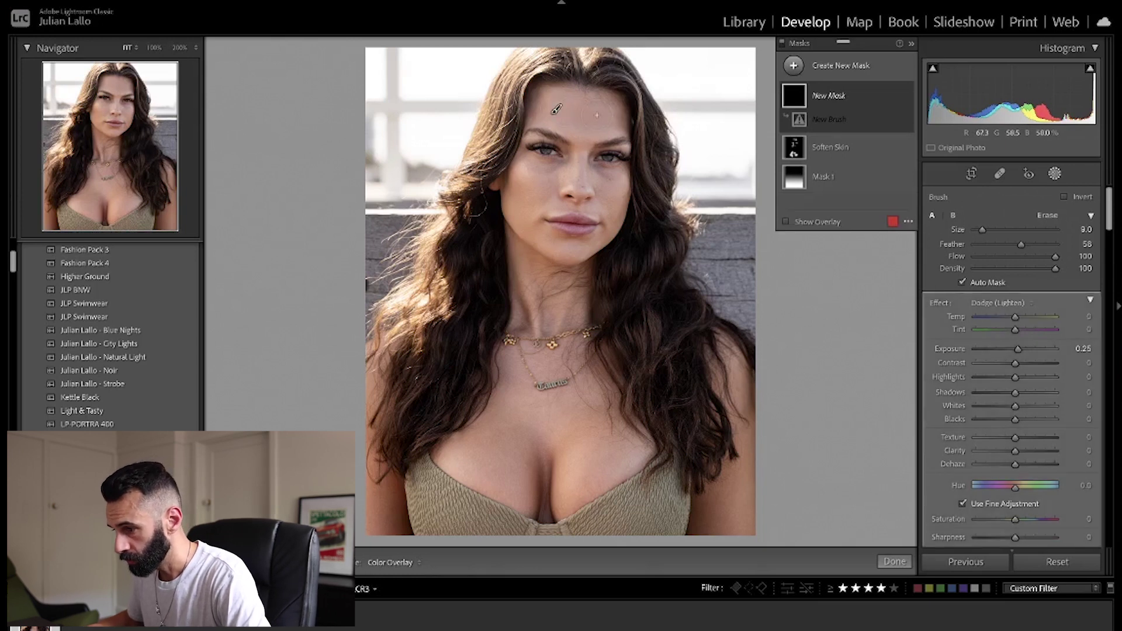
Dodge the nose and the area below the eyes with a small brush, varying it between sizes 3 and 6.
key("shift+w")
key("shift+w")
key("shift+w")
key("shift+w")
scroll(556, 109, "down", 6)
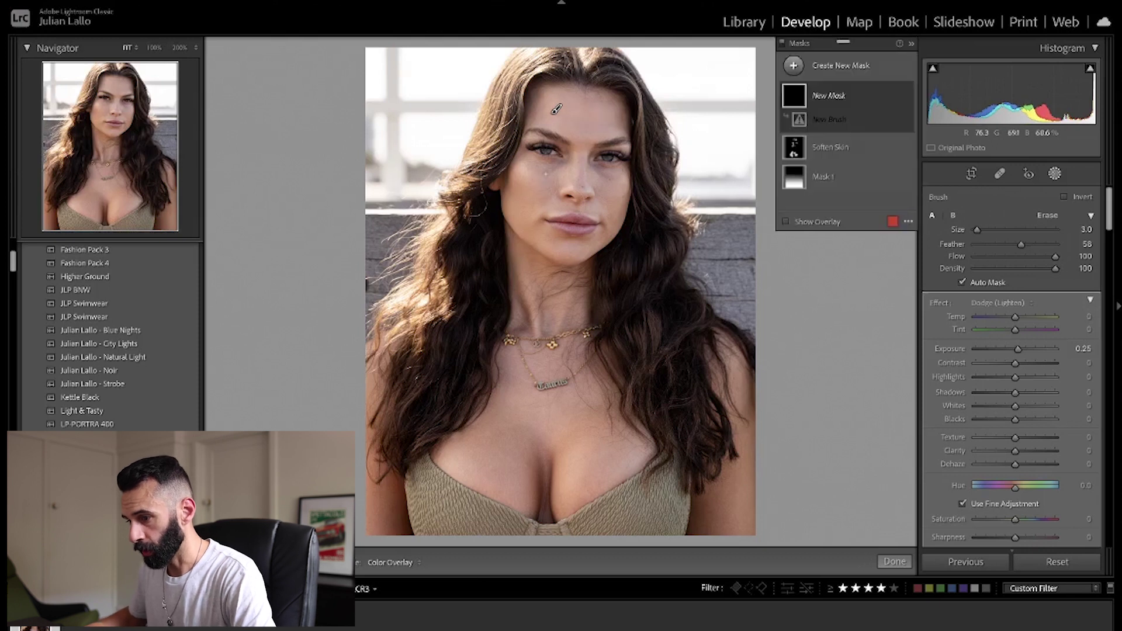
scroll(556, 109, "down", 2)
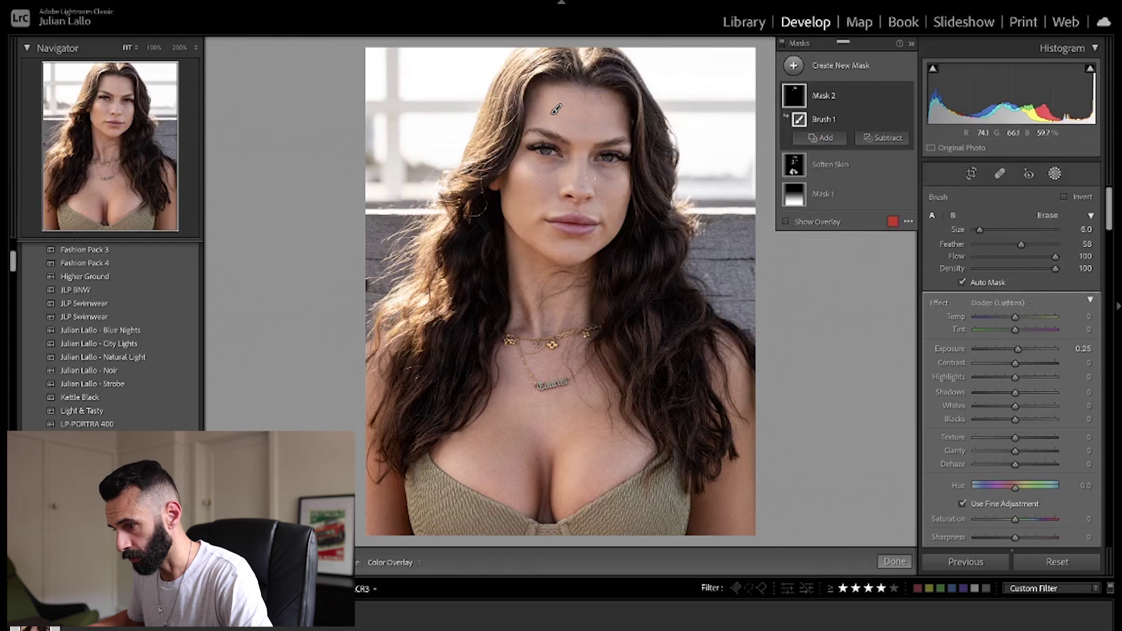
Brush the dodge over the cheeks and around the mouth at 100% zoom, using brush sizes of about 12 to 16.
left_click(620, 184)
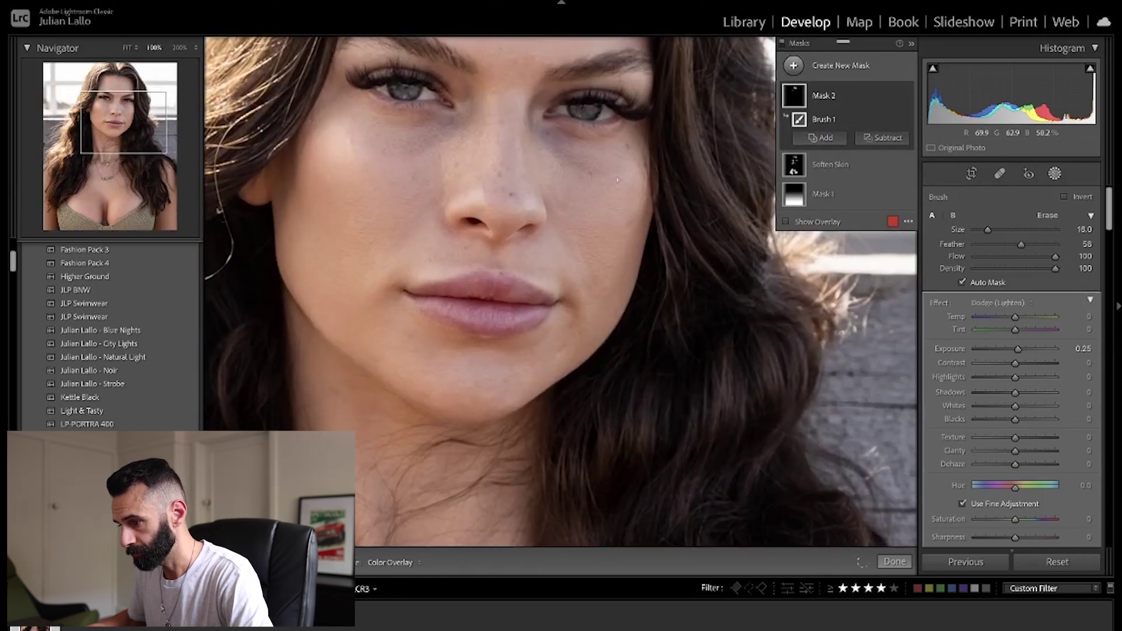
scroll(614, 185, "down", 2)
key("shift+w")
key("shift+w")
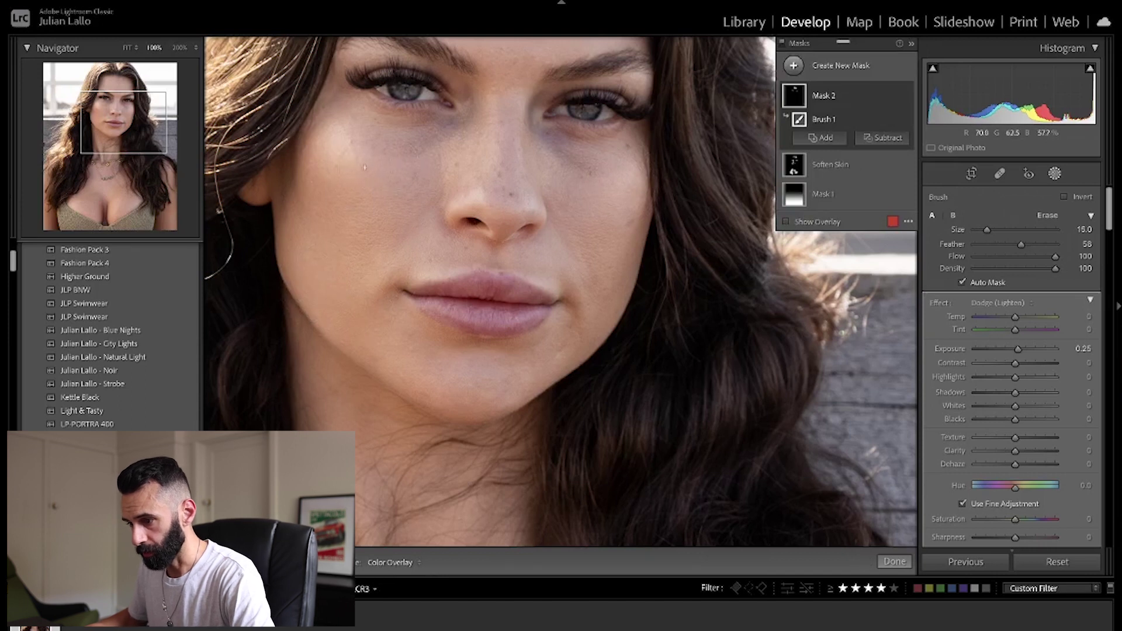
key("shift+w")
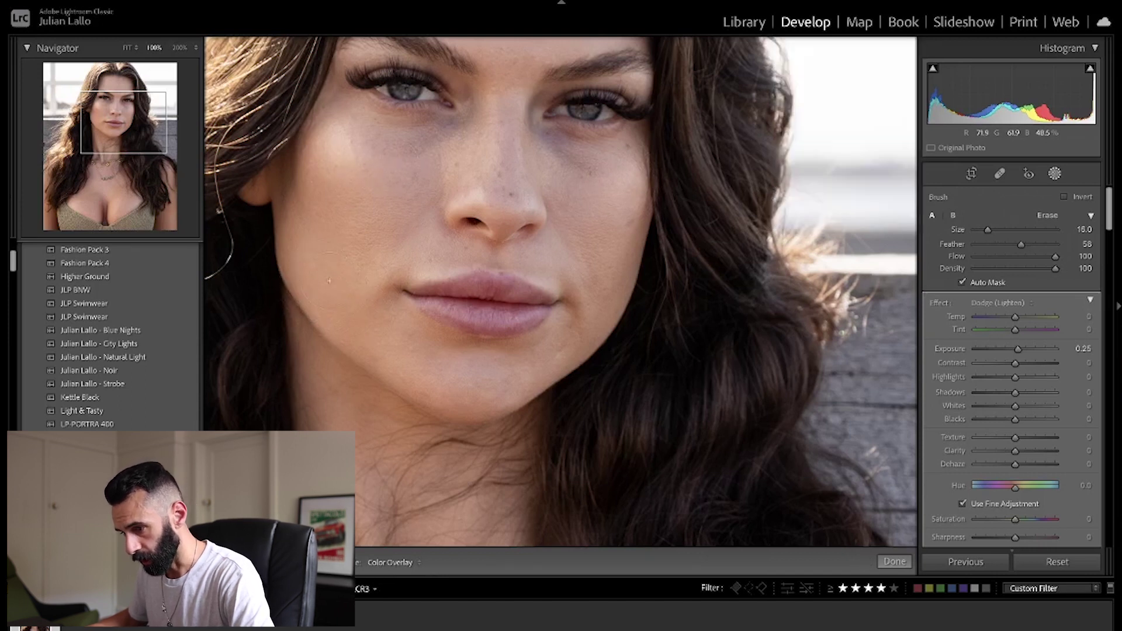
key("shift+w")
key("shift+w")
key("shift+w")
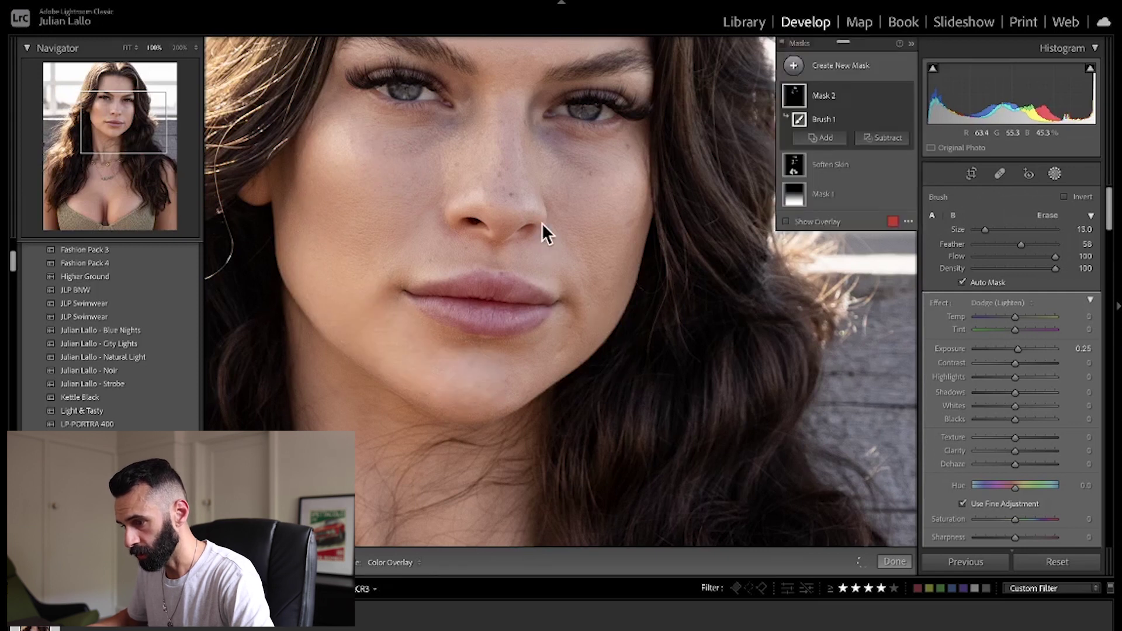
scroll(482, 163, "down", 4)
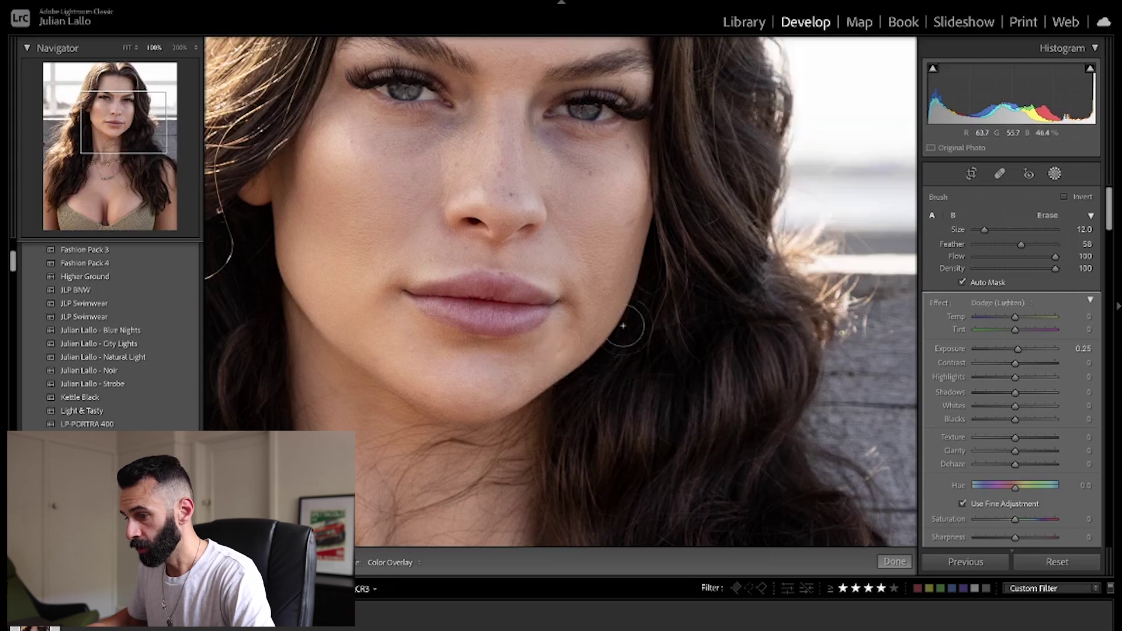
Dodge the lower face, neck and collarbone area, reducing the brush to size 9, and return to the full portrait view.
left_click_drag(584, 243, 614, 87)
left_click_drag(568, 308, 586, 186)
scroll(425, 231, "down", 2)
mouse_move(396, 207)
left_mouse_down()
mouse_move(401, 269)
mouse_move(457, 295)
mouse_move(458, 322)
mouse_move(505, 263)
left_mouse_up()
left_click_drag(372, 273, 371, 299)
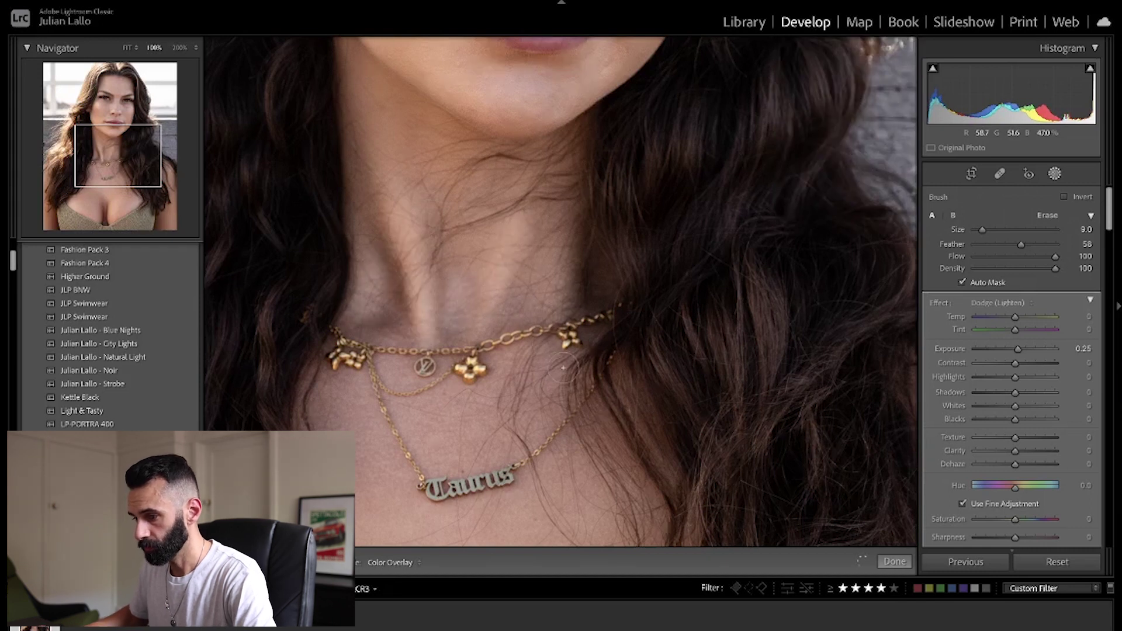
left_click_drag(604, 416, 596, 145)
key("z")
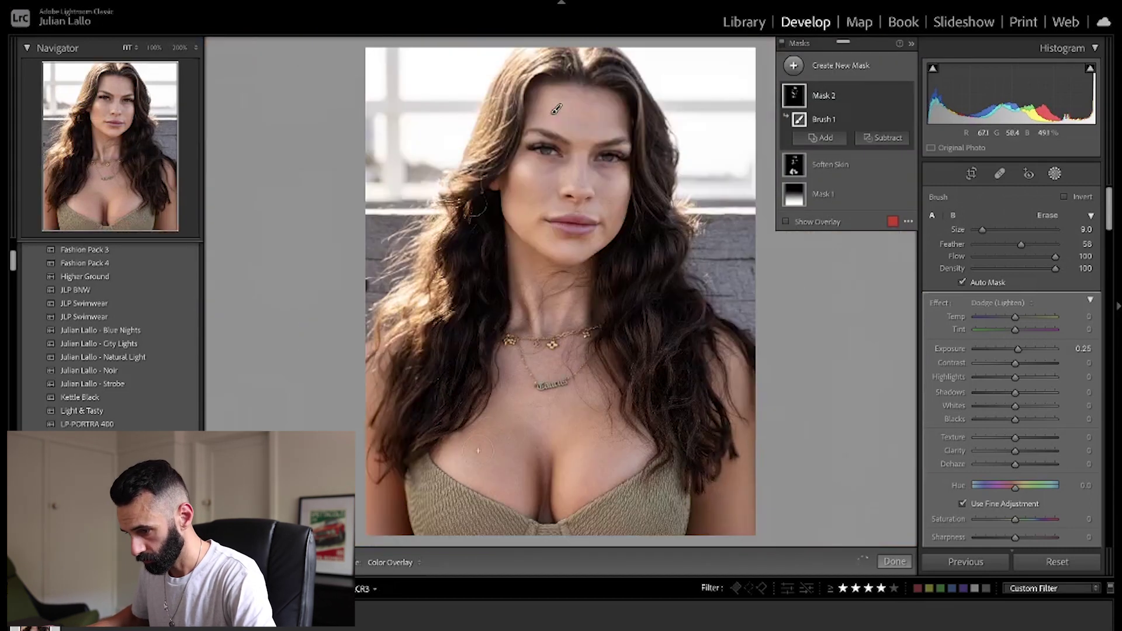
Brush the dodge over the chest, shoulders and both arms with a size 11 brush.
scroll(491, 464, "up", 2)
left_click_drag(495, 457, 494, 439)
left_click_drag(595, 454, 602, 460)
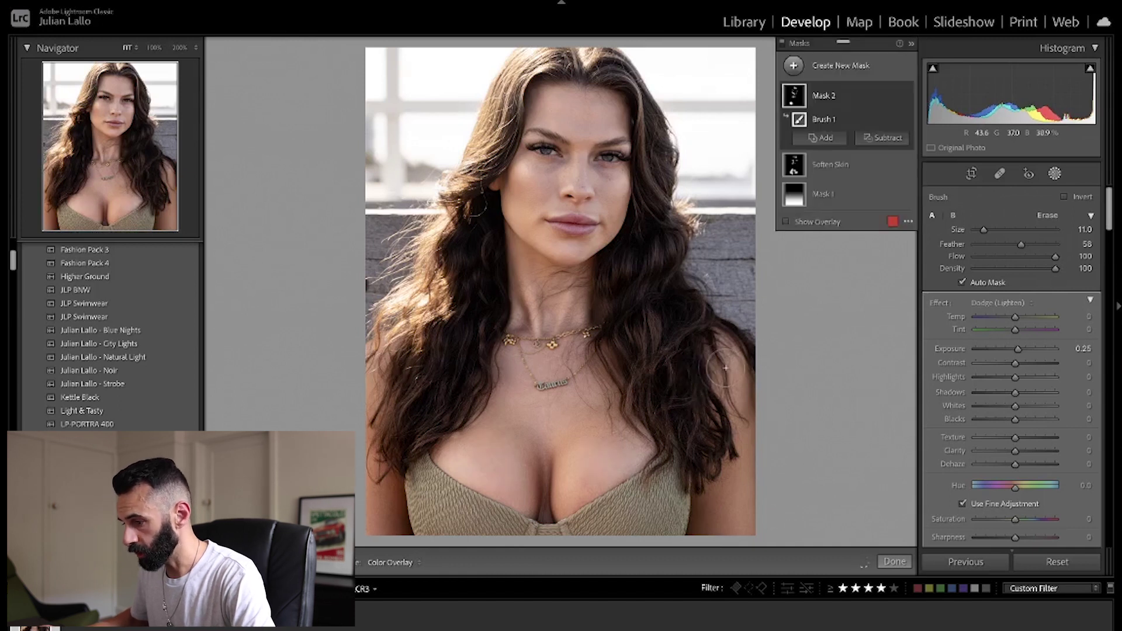
left_click_drag(720, 363, 728, 366)
left_click_drag(732, 445, 741, 497)
left_click_drag(410, 520, 388, 520)
mouse_move(363, 376)
left_mouse_down()
mouse_move(631, 402)
mouse_move(374, 523)
mouse_move(374, 368)
left_mouse_up()
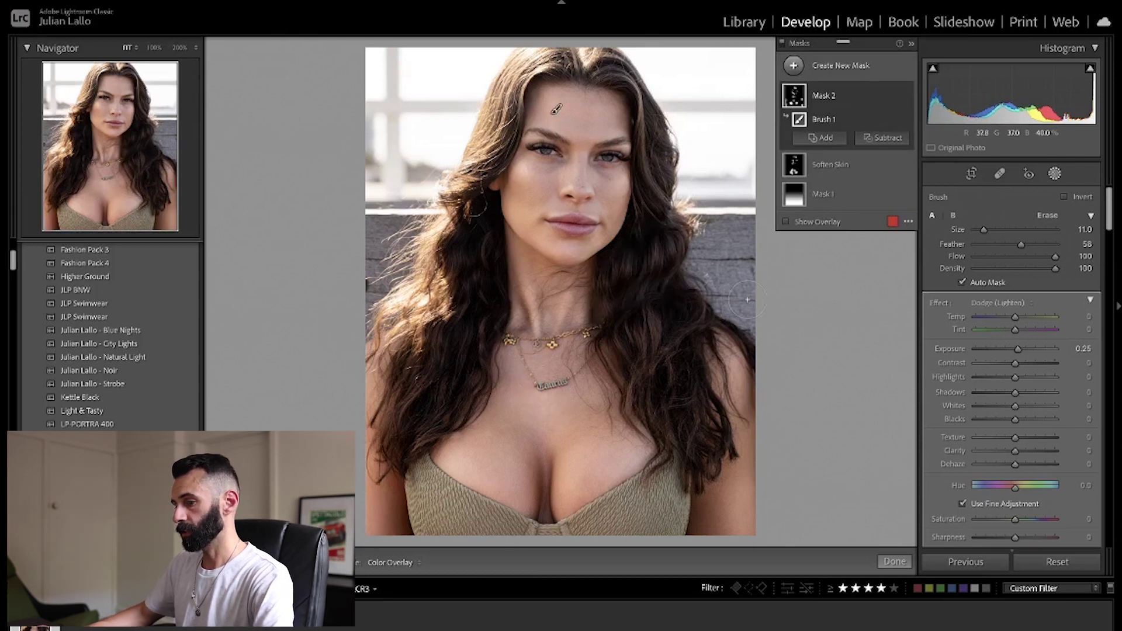
left_click_drag(451, 440, 451, 441)
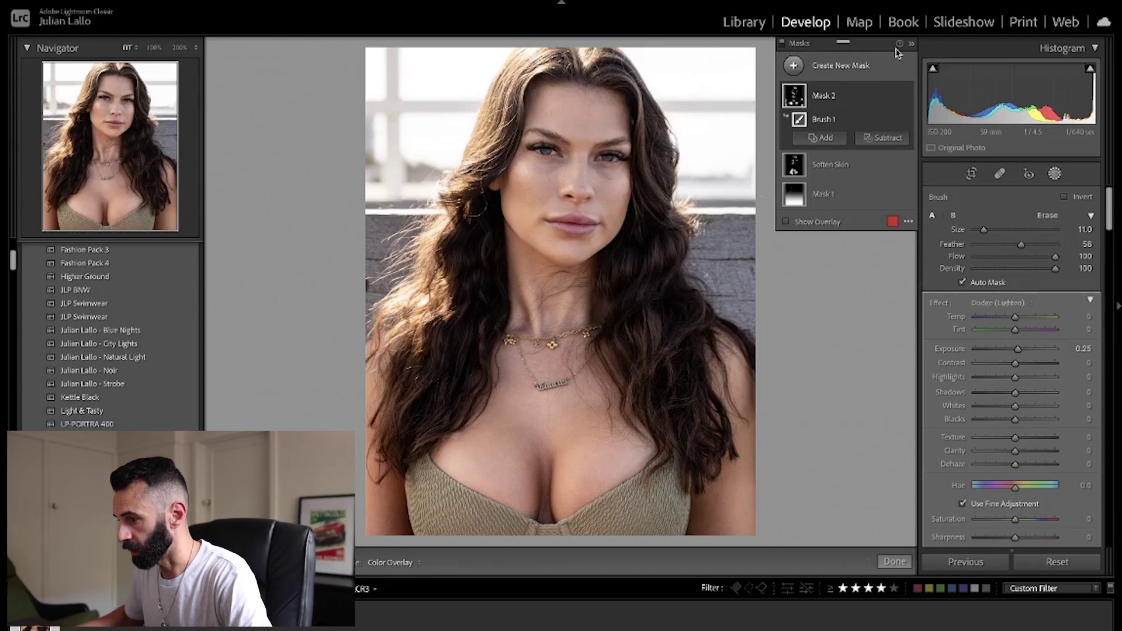
Toggle the dodge mask's visibility off and on to compare the portrait with and without it.
left_click(906, 97)
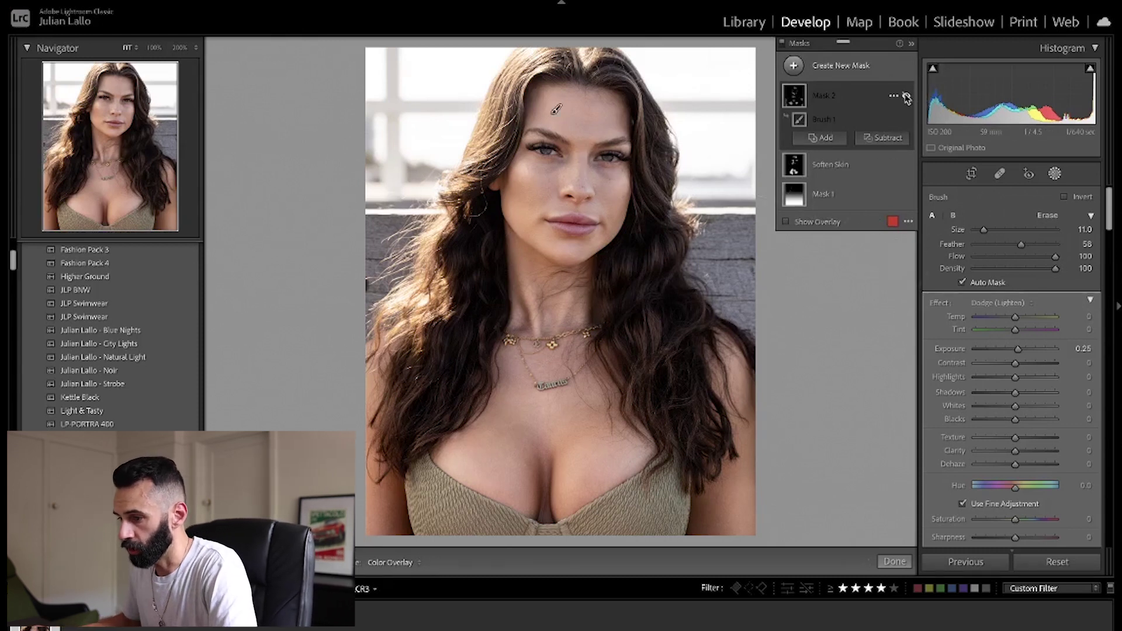
left_click(905, 97)
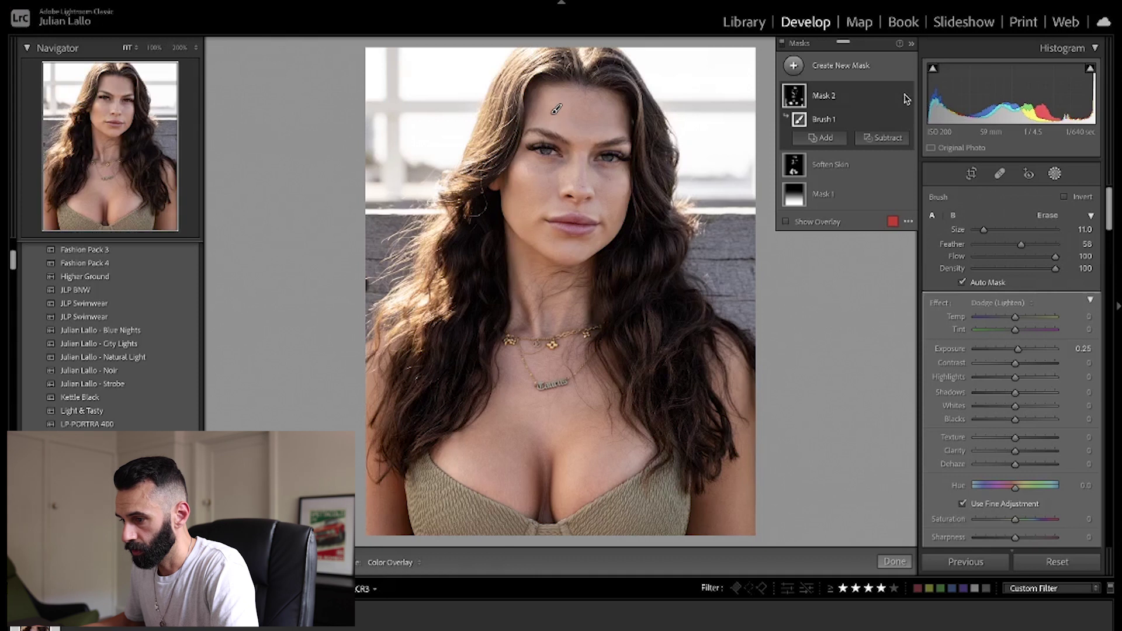
left_click(905, 97)
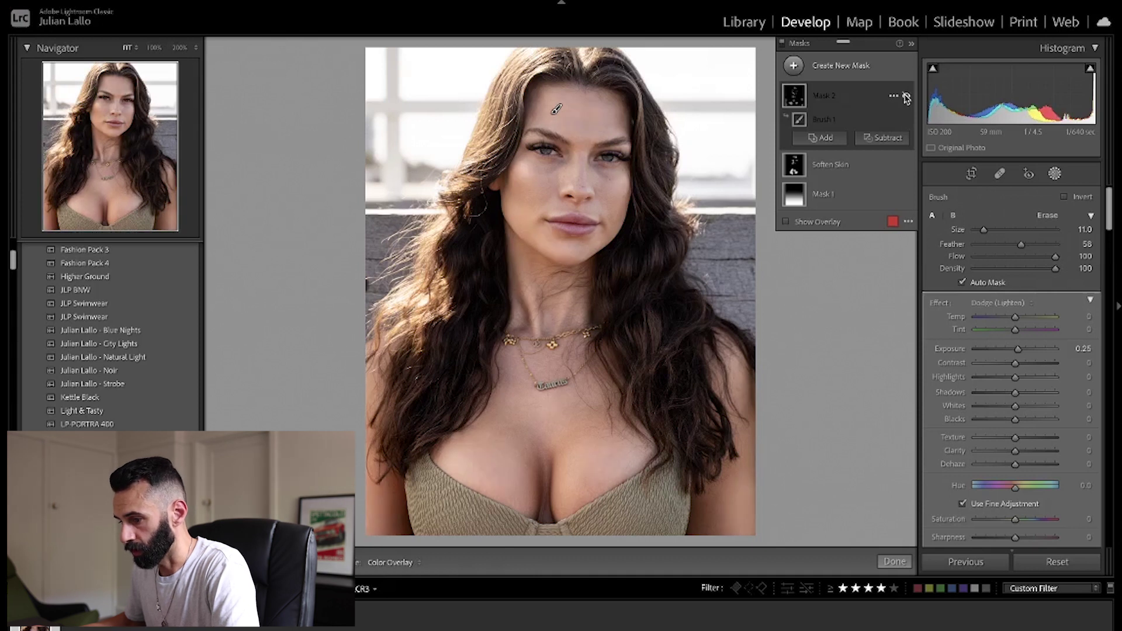
left_click(906, 97)
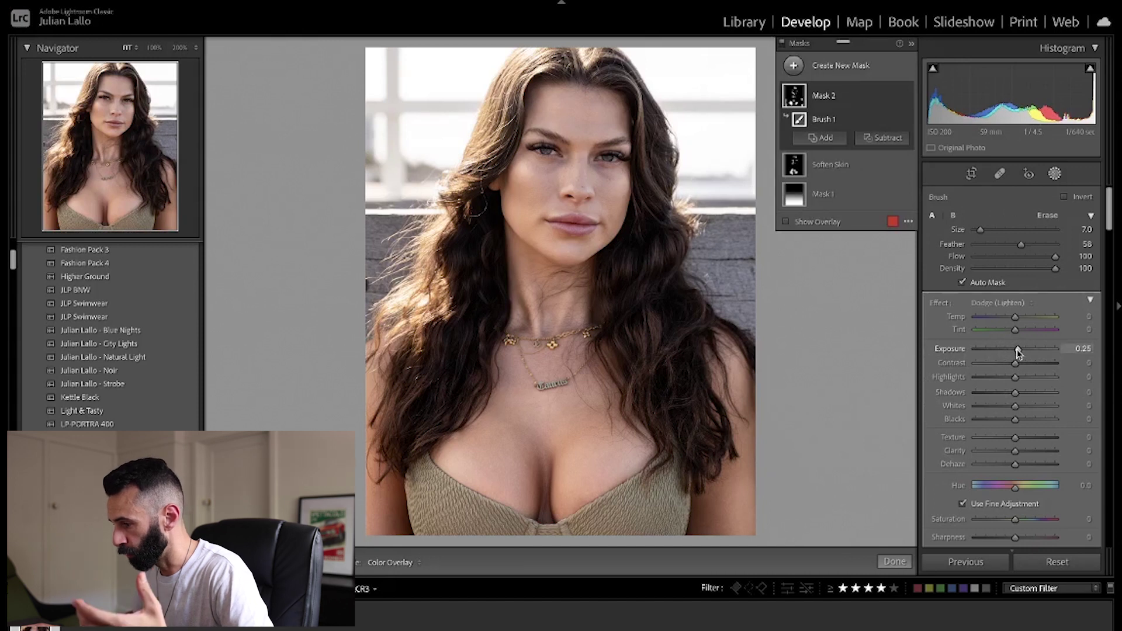
Lower the dodge mask's Exposure to 0.15 and compare the portrait with the mask hidden and shown.
left_click_drag(1016, 352, 1016, 351)
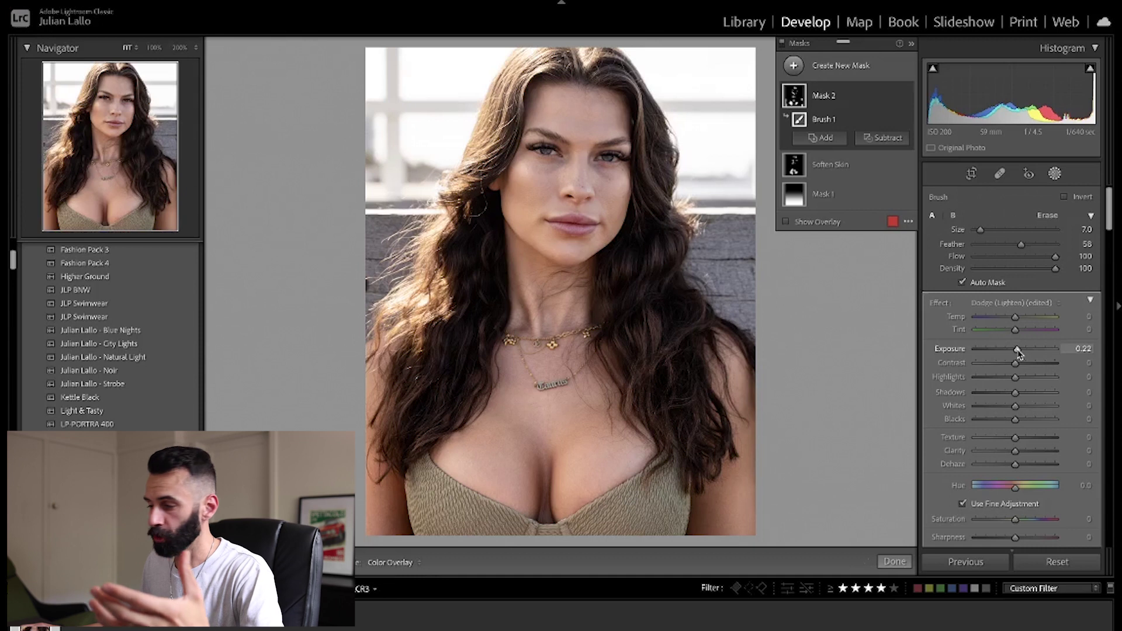
left_click_drag(1018, 351, 1016, 349)
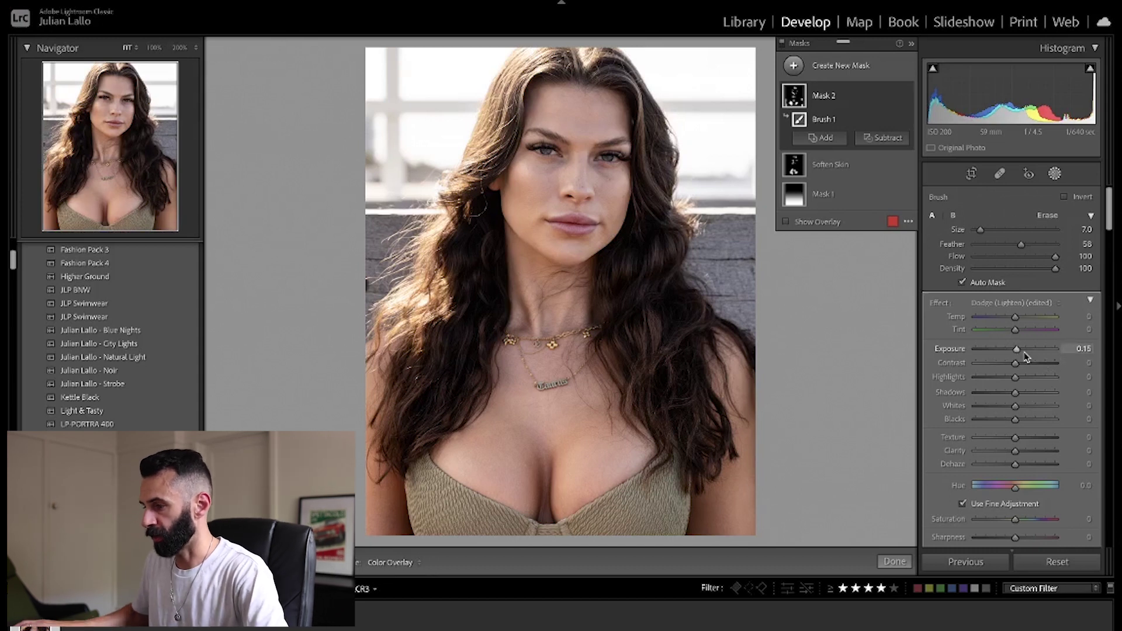
left_click(906, 97)
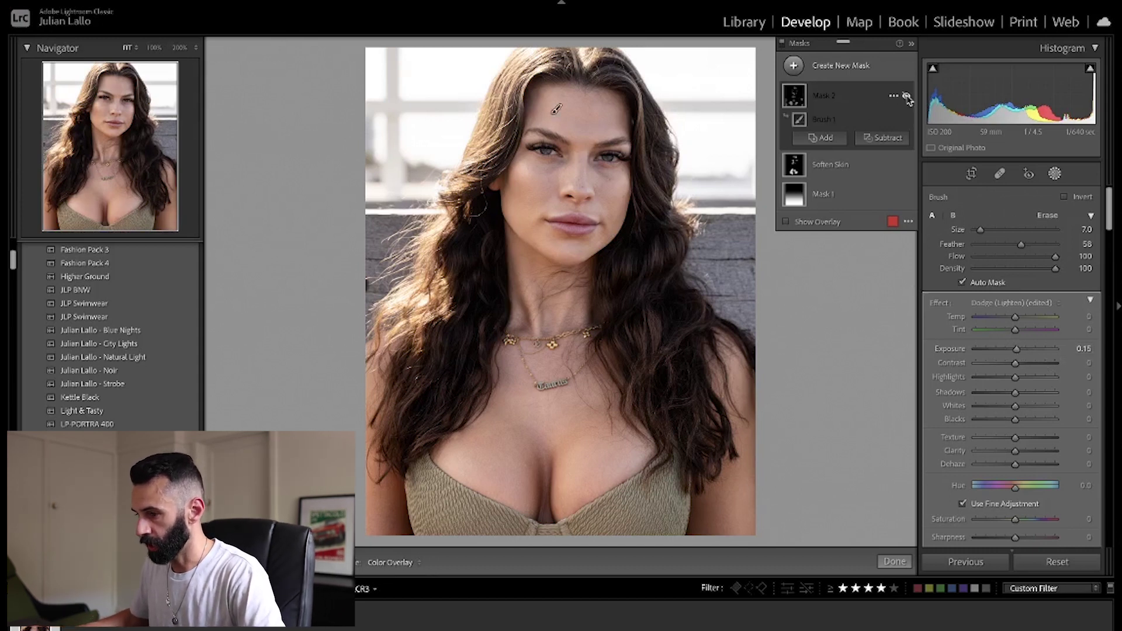
left_click(906, 97)
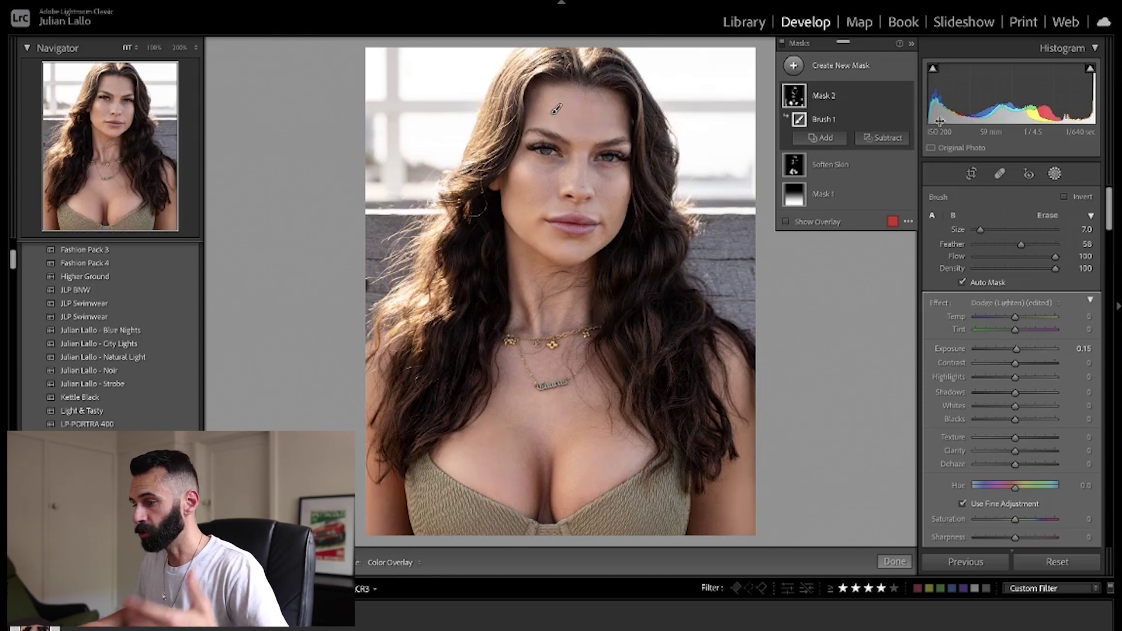
Rename the lightening brush mask as Dodge.
left_click(817, 99)
right_click(826, 97)
left_click(861, 103)
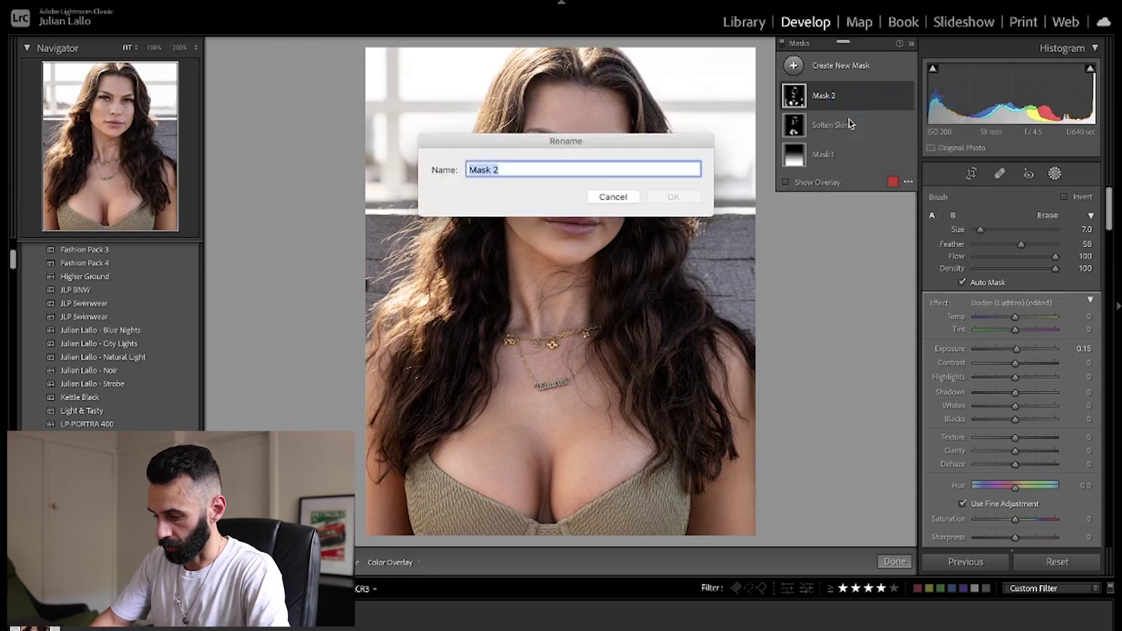
type("Dodge")
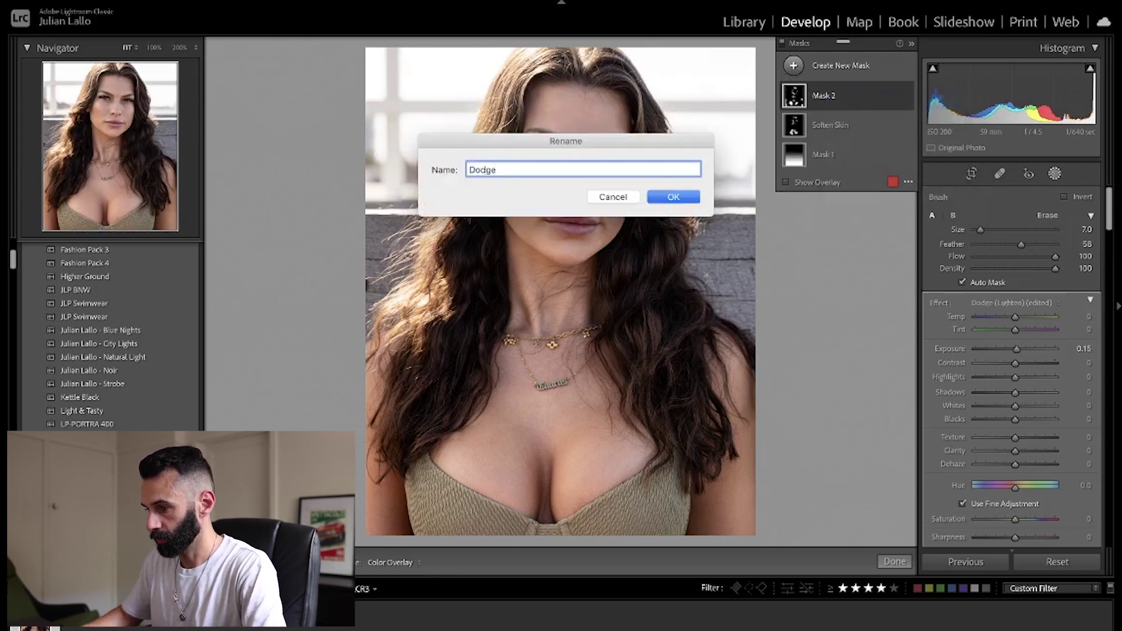
left_click(666, 197)
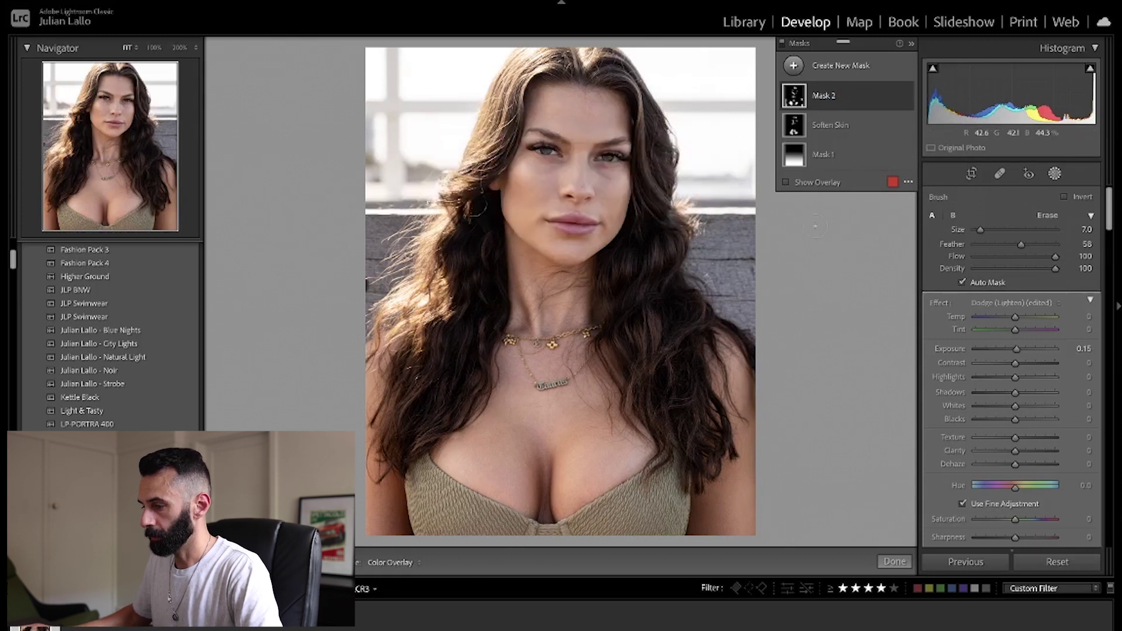
Create another new brush mask with the Burn (Darken) effect preset and turn off its overlay.
left_click(795, 68)
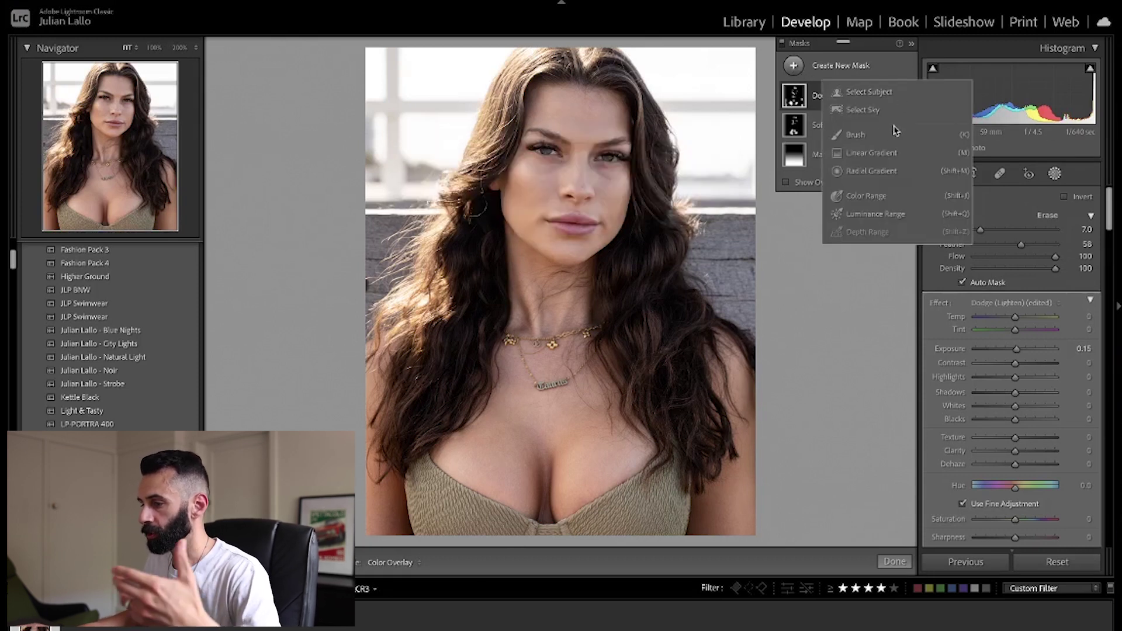
left_click(862, 137)
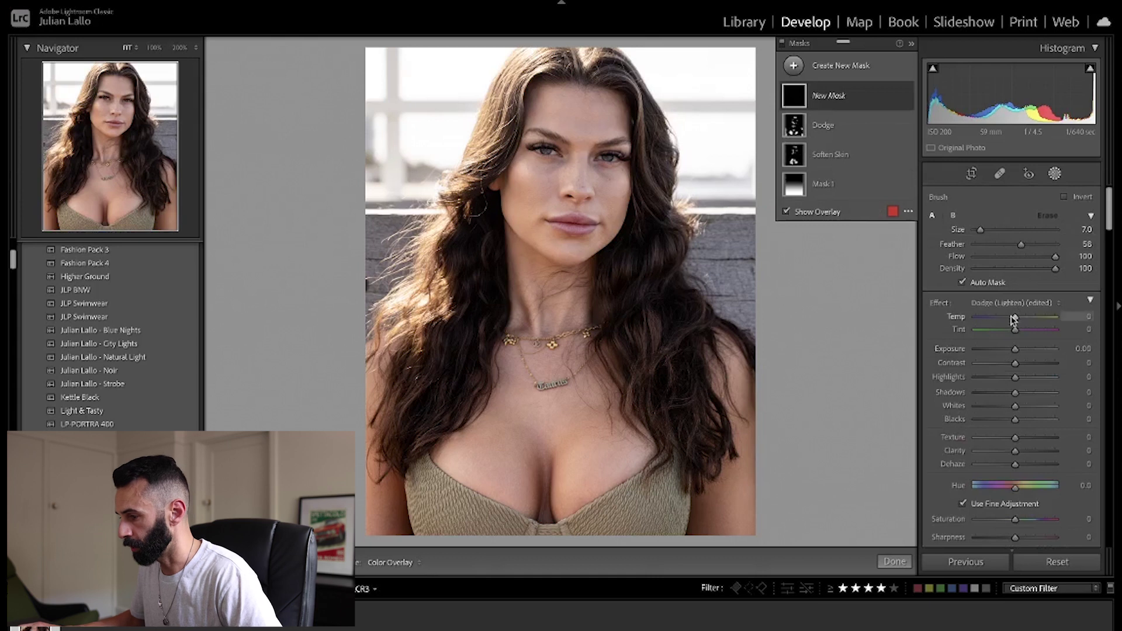
left_click(1001, 303)
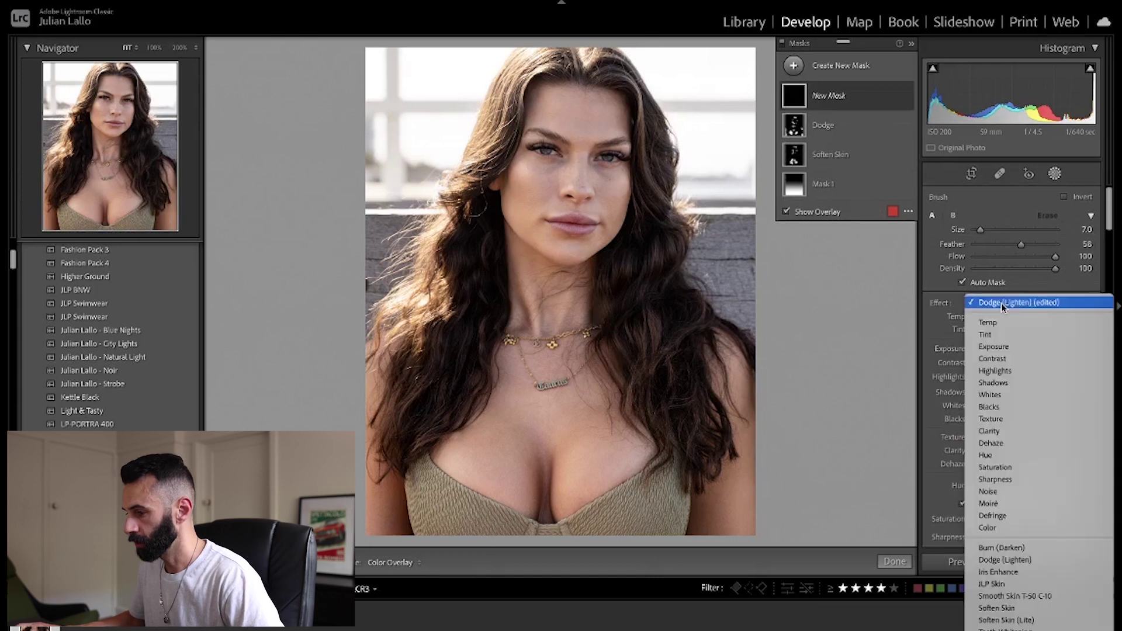
left_click(1003, 549)
key("o")
Burn along the hairline around the forehead with a size 7 brush.
key("bracketright")
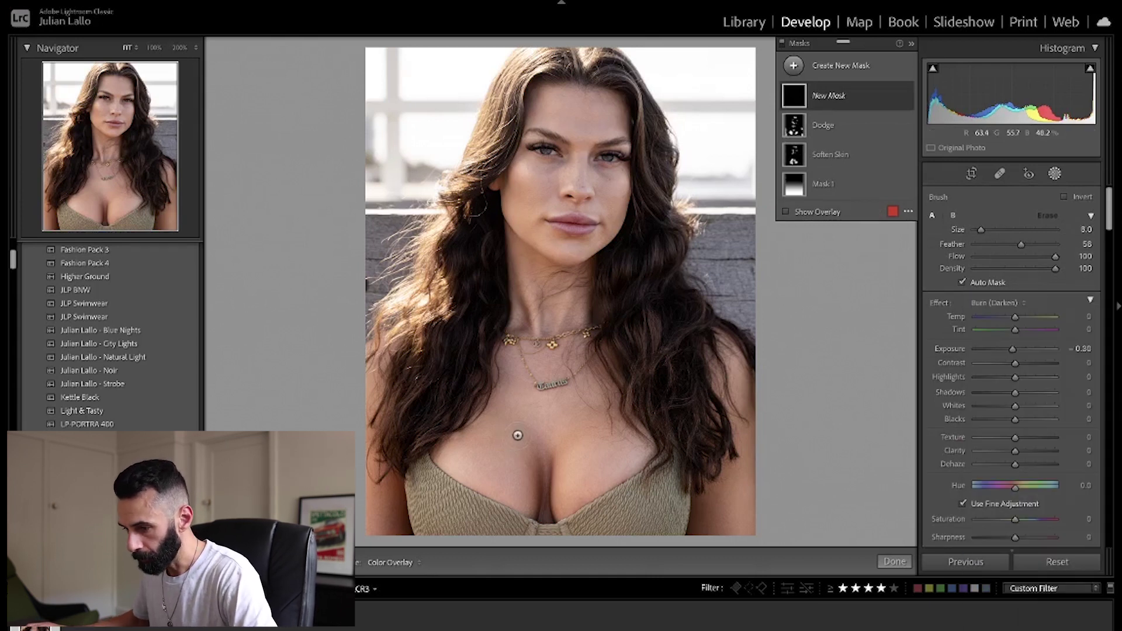
key("bracketleft")
key("bracketleft")
key("bracketleft")
key("bracketleft")
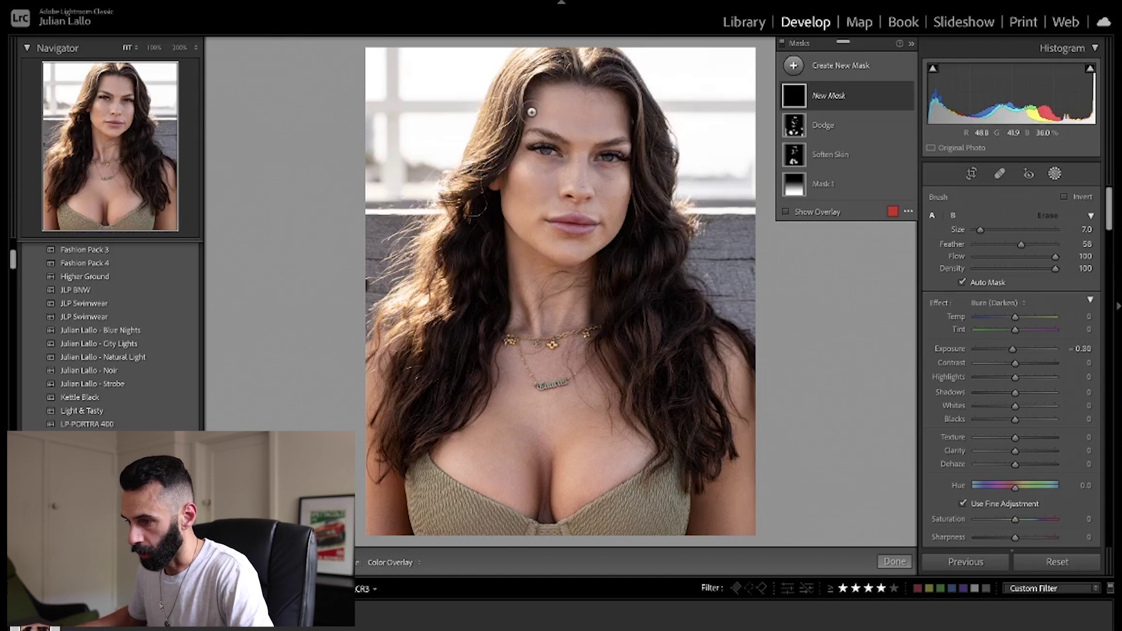
mouse_move(526, 106)
left_mouse_down()
mouse_move(562, 80)
mouse_move(635, 137)
left_mouse_up()
key("bracketleft")
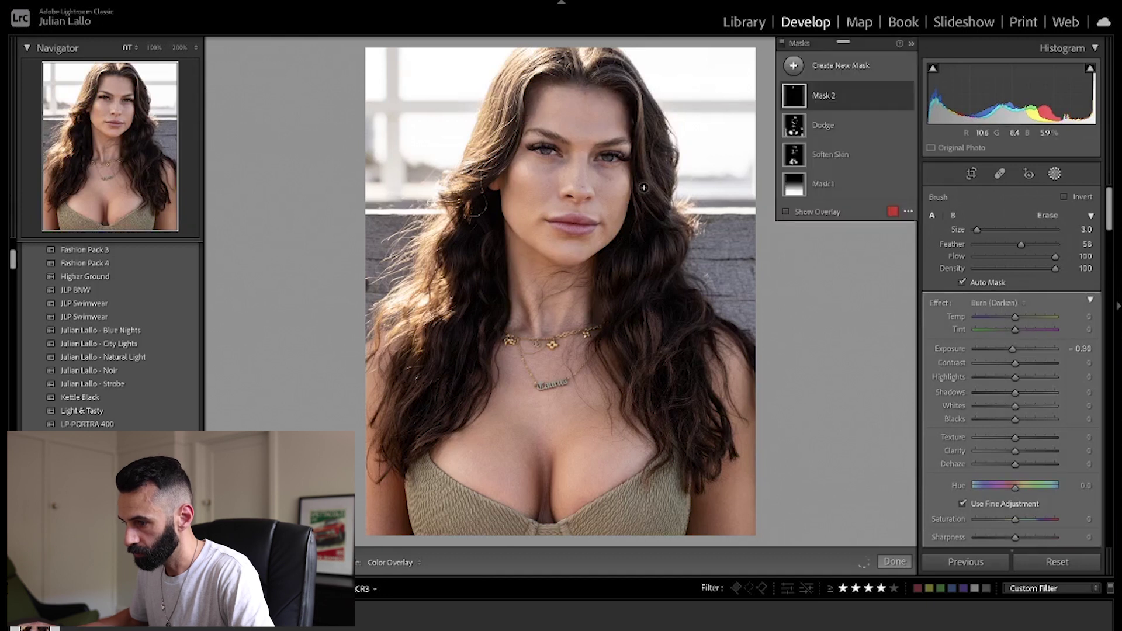
Burn the temple at the hairline, the area under the jaw, the neck and the sides of the face with a size 3 brush.
left_click_drag(522, 130, 526, 119)
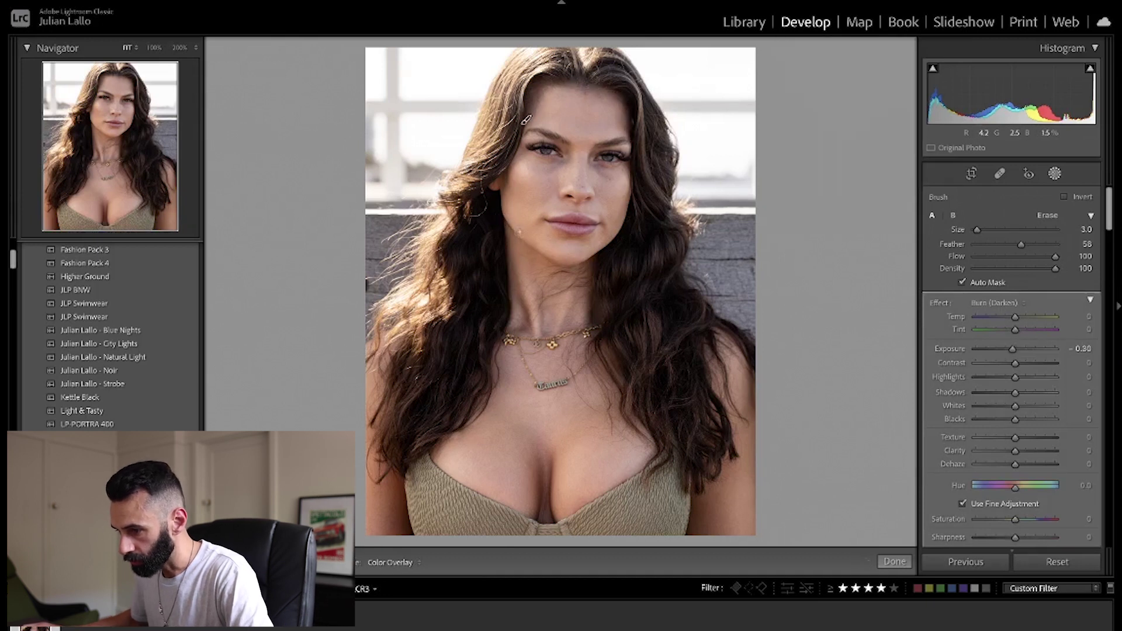
left_click_drag(552, 260, 581, 267)
mouse_move(521, 303)
left_mouse_down()
mouse_move(523, 329)
mouse_move(523, 316)
mouse_move(572, 318)
mouse_move(553, 296)
left_mouse_up()
mouse_move(499, 211)
left_mouse_down()
mouse_move(505, 162)
mouse_move(503, 177)
mouse_move(607, 190)
left_mouse_up()
Burn the shoulder and upper arm beside the long hair, enlarging the brush to size 11.
key("bracketright")
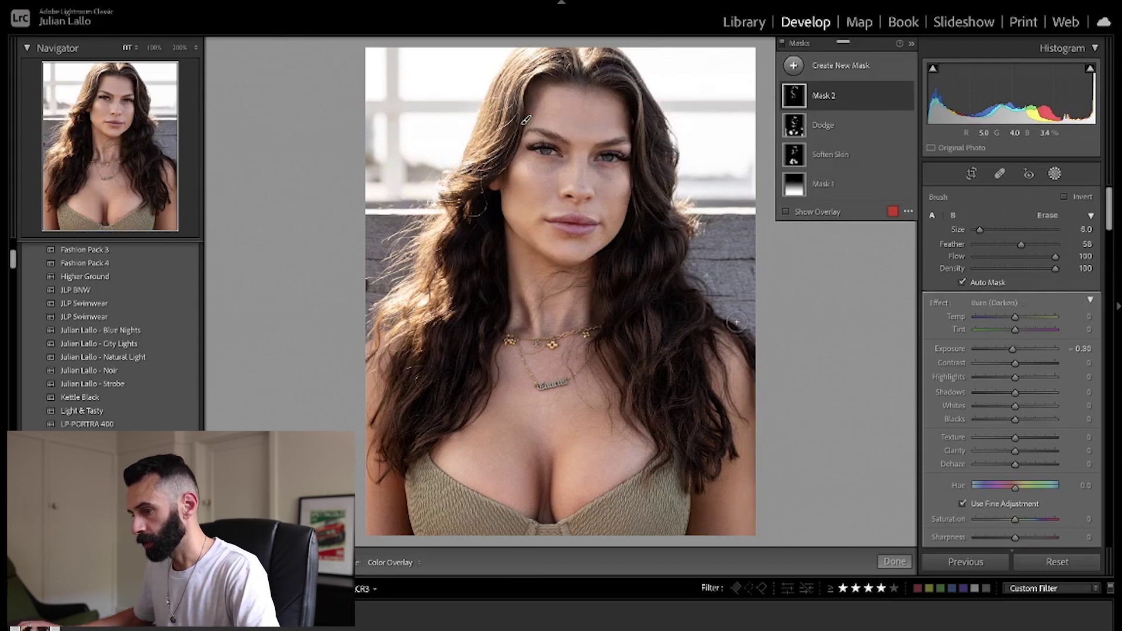
scroll(707, 479, "up", 5)
key("shift+w")
key("shift+w")
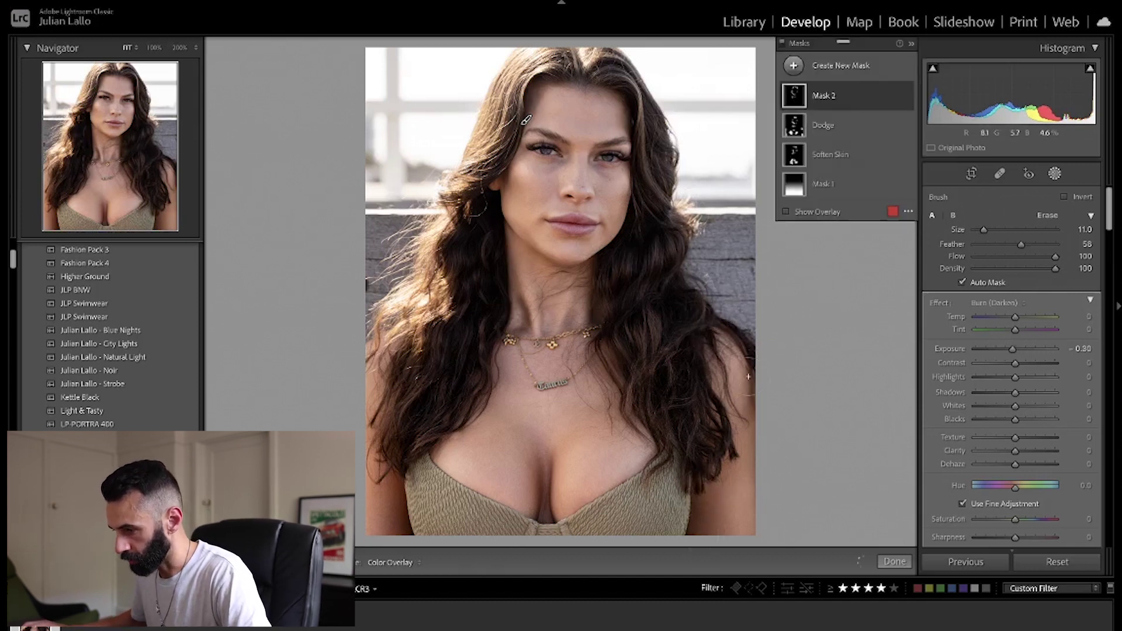
key("shift+w")
key("shift+w")
Burn the shadow contours of the chest and cleavage, varying the brush between sizes 10, 7, 2 and 4.
scroll(399, 477, "down", 1)
key("shift+w")
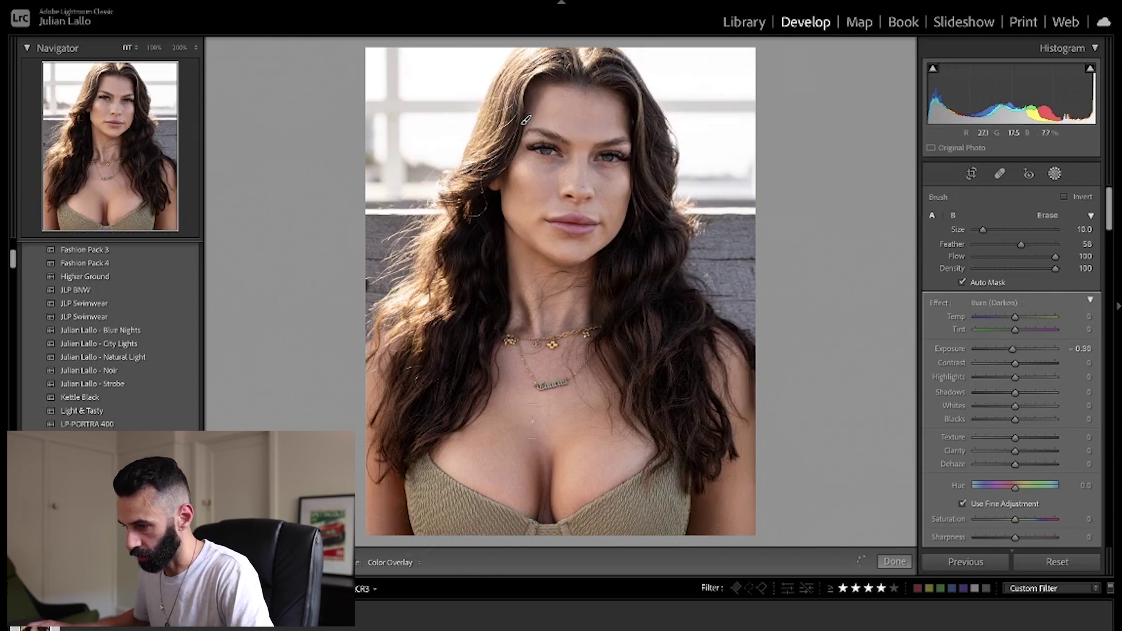
key("shift+w")
scroll(528, 450, "down", 2)
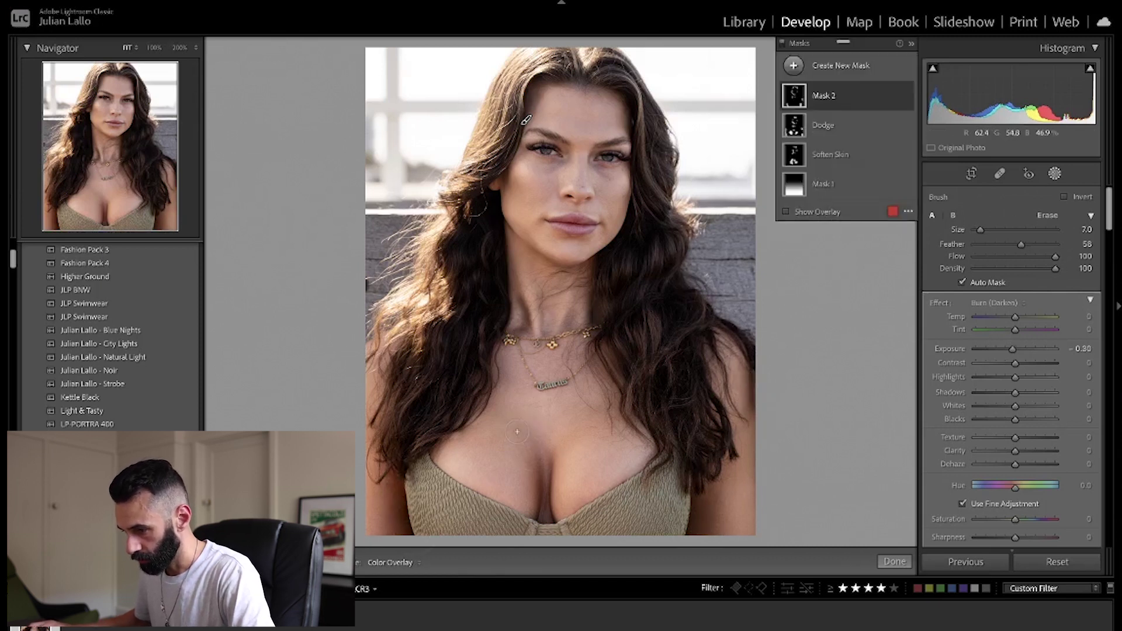
key("shift+w")
key("shift+w")
scroll(546, 465, "down", 2)
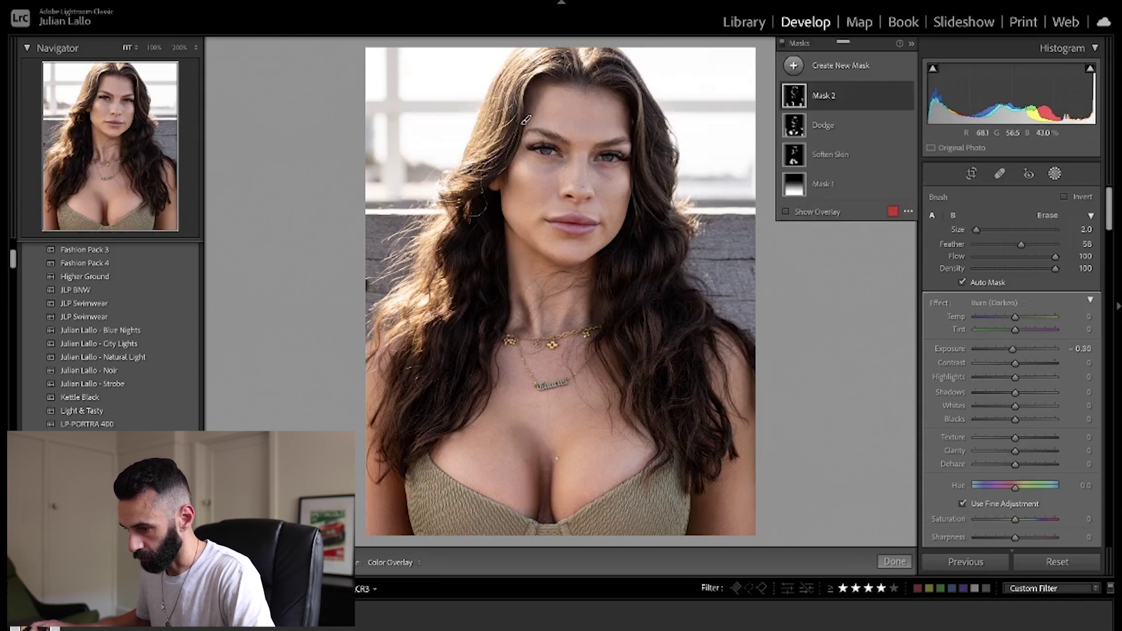
key("shift+w")
scroll(552, 473, "up", 1)
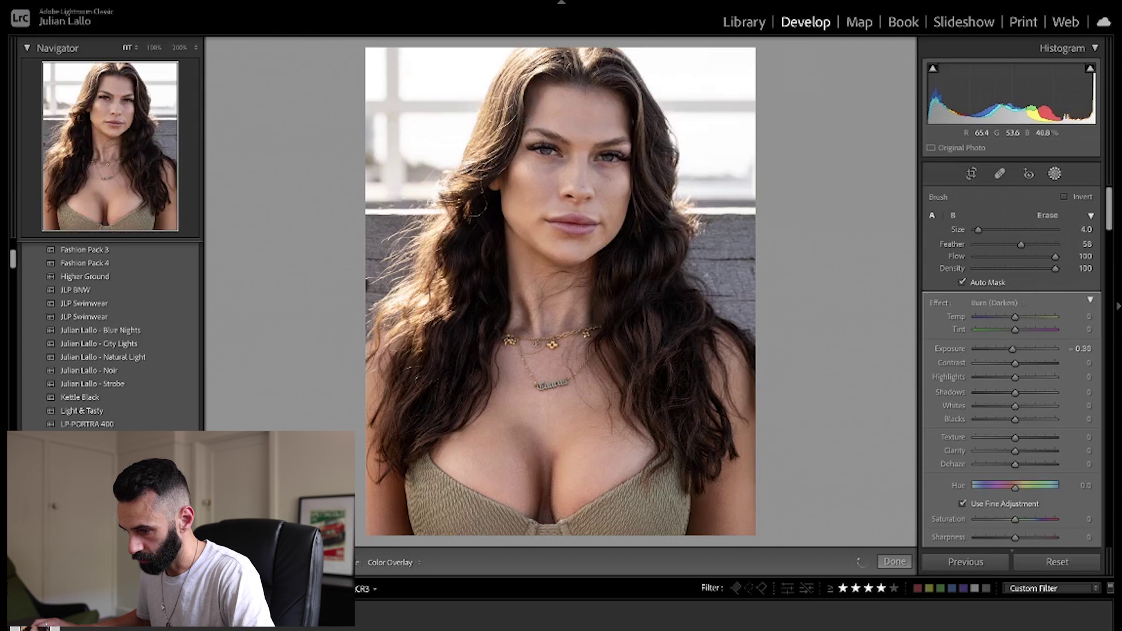
key("shift+w")
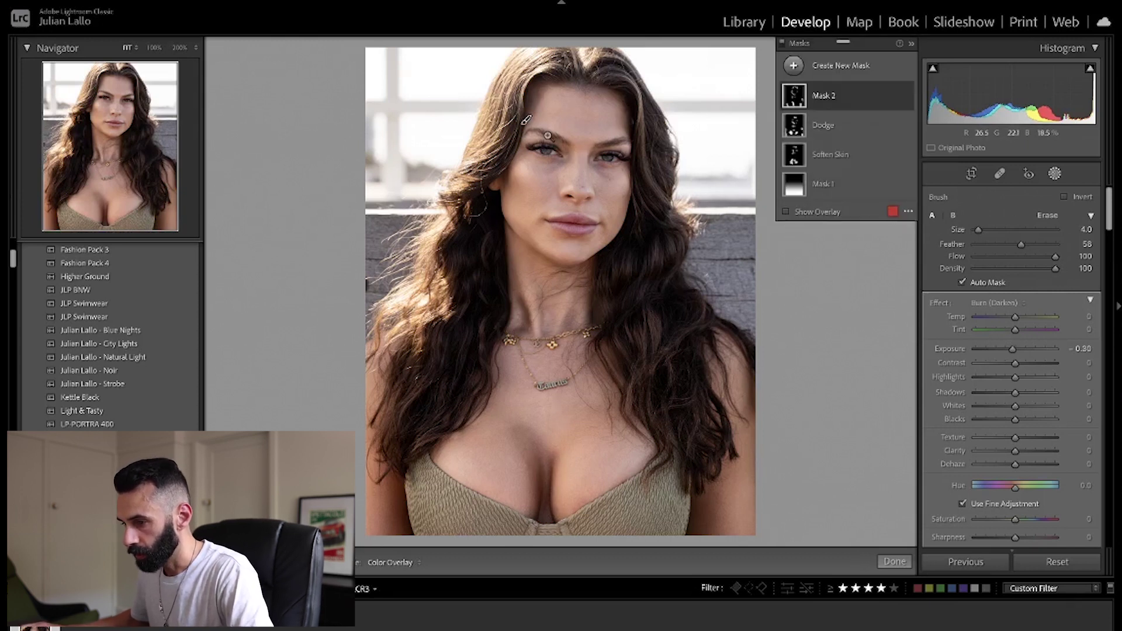
Burn along the model's right eyebrow in a close-up view with the size 4 brush.
key("z")
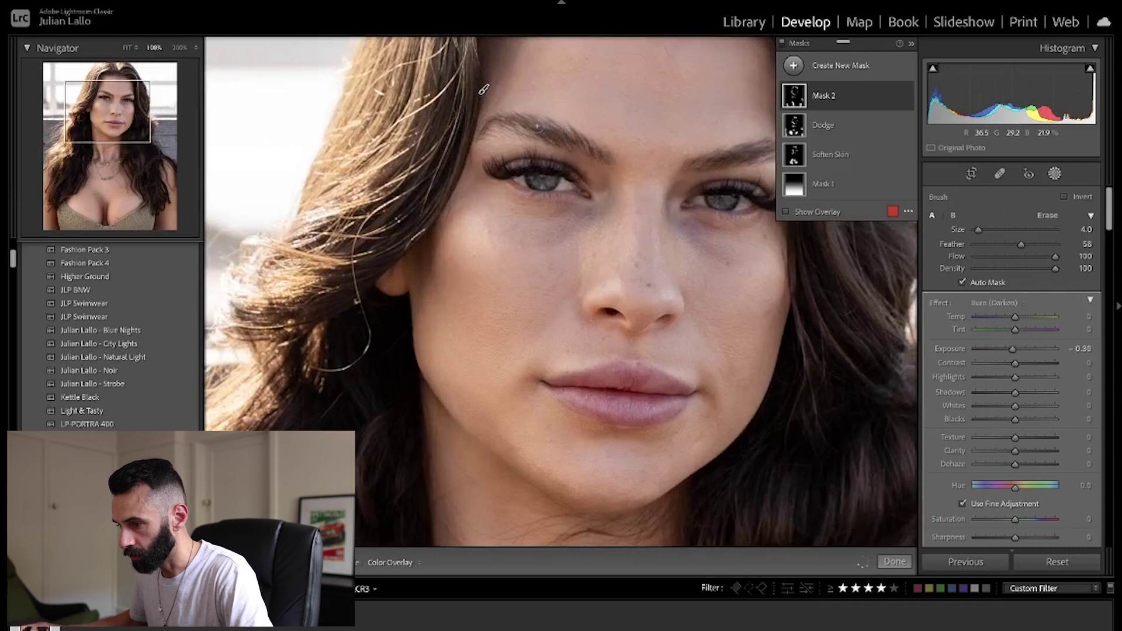
mouse_move(549, 132)
left_mouse_down()
mouse_move(636, 162)
mouse_move(716, 161)
mouse_move(561, 151)
mouse_move(715, 161)
mouse_move(584, 146)
left_mouse_up()
key("z")
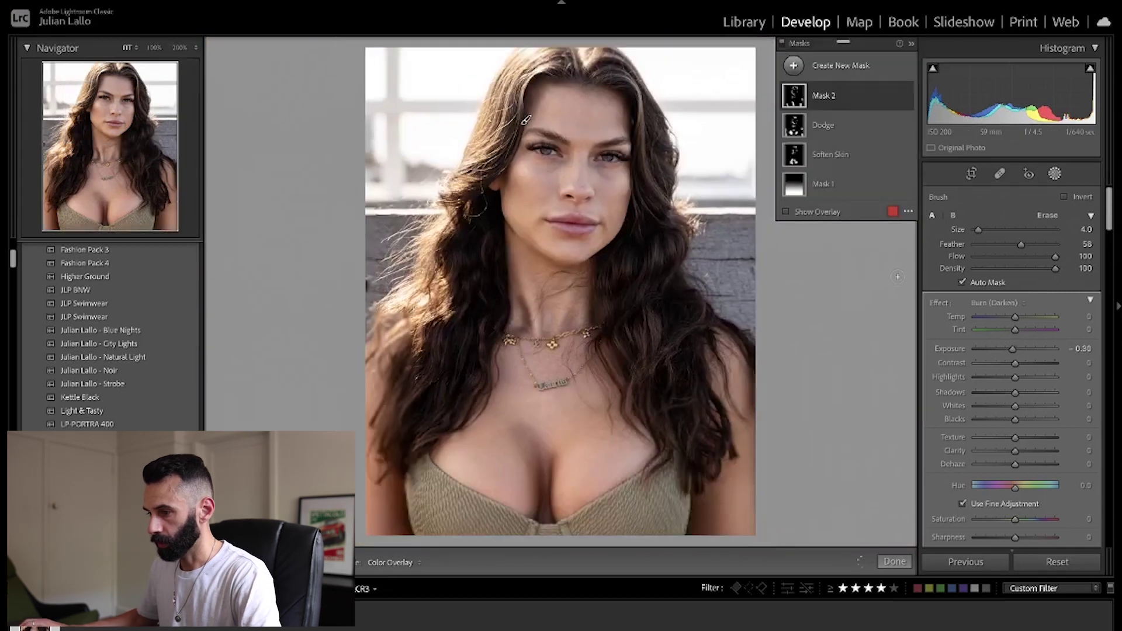
Set the burn mask's Exposure to -0.16, comparing the portrait with the mask hidden and with the Before version.
left_click(906, 97)
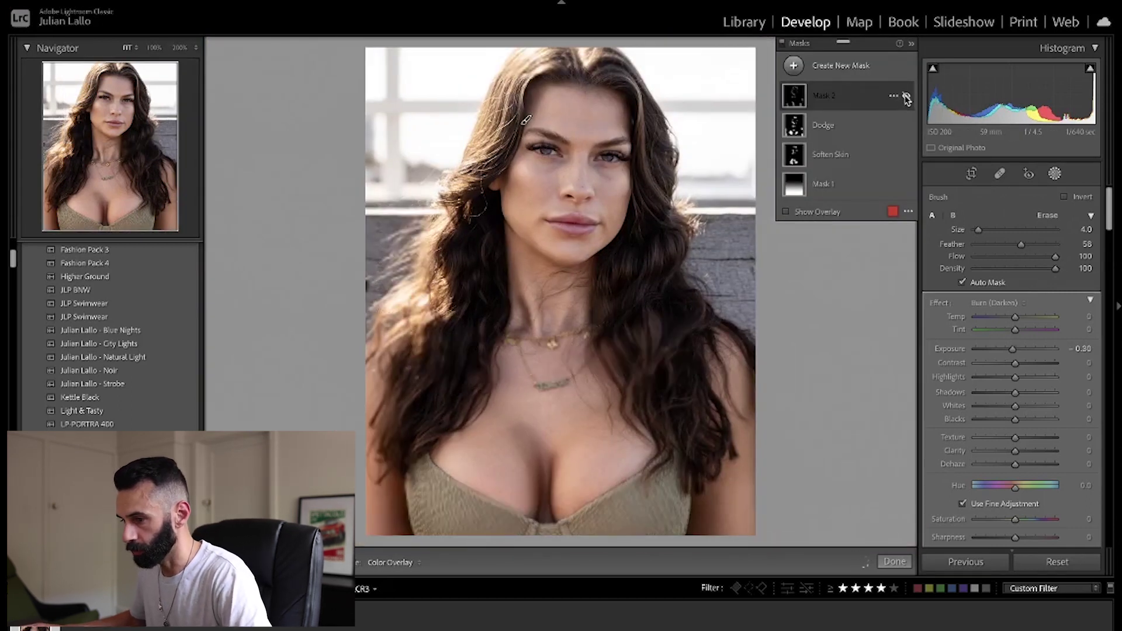
left_click(906, 97)
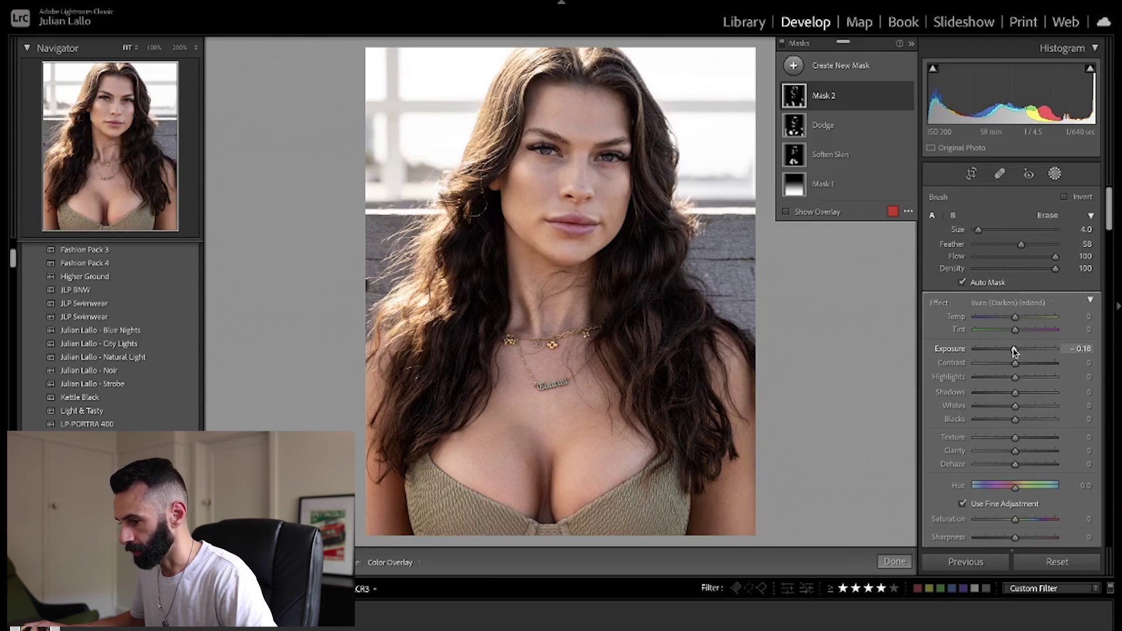
key("Escape")
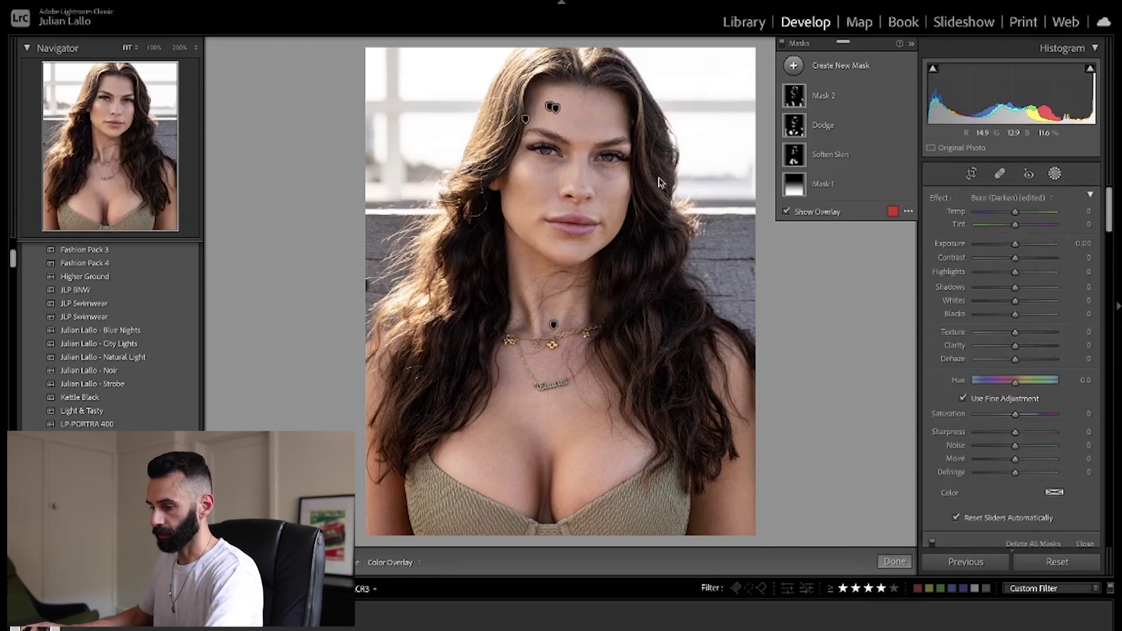
key("backslash")
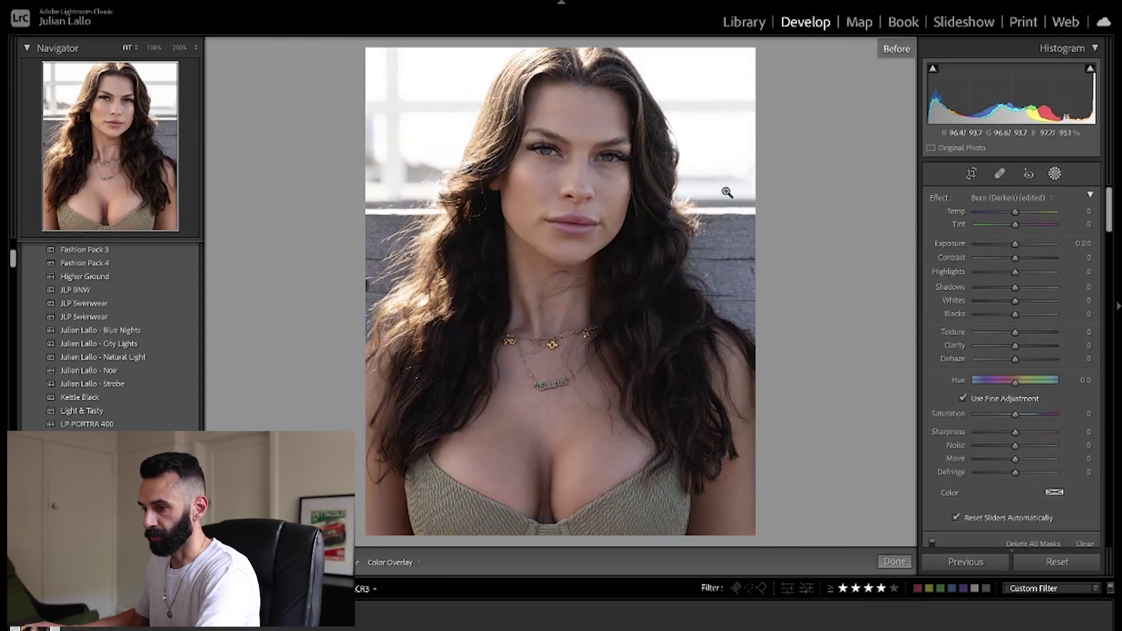
key("backslash")
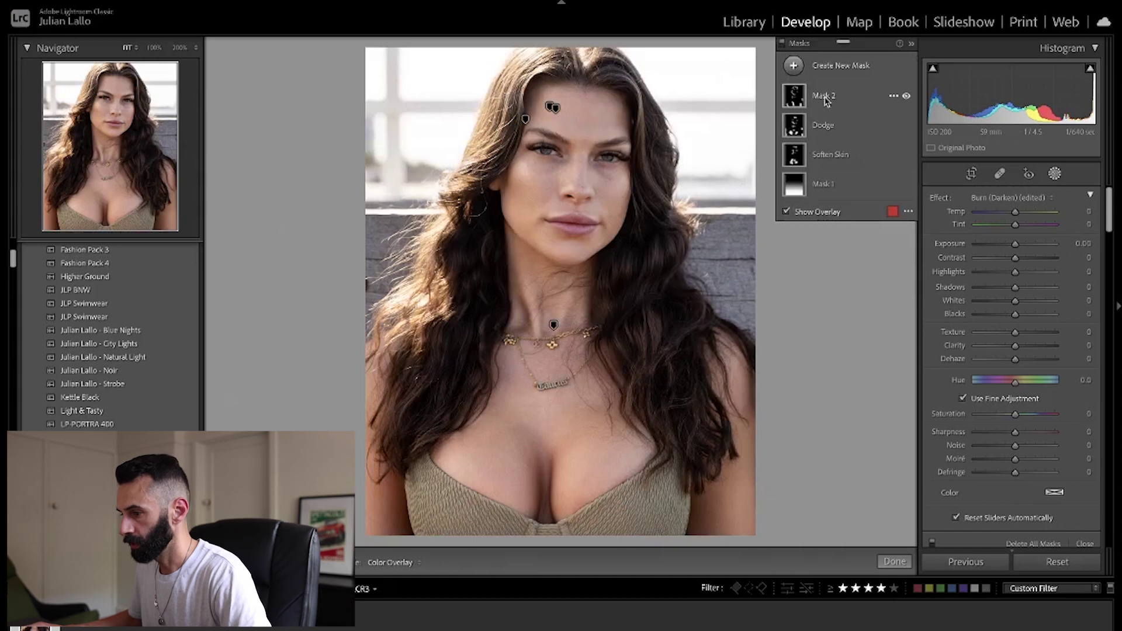
Rename the darkening brush mask as Burn.
right_click(825, 101)
left_click(833, 102)
type("Burn")
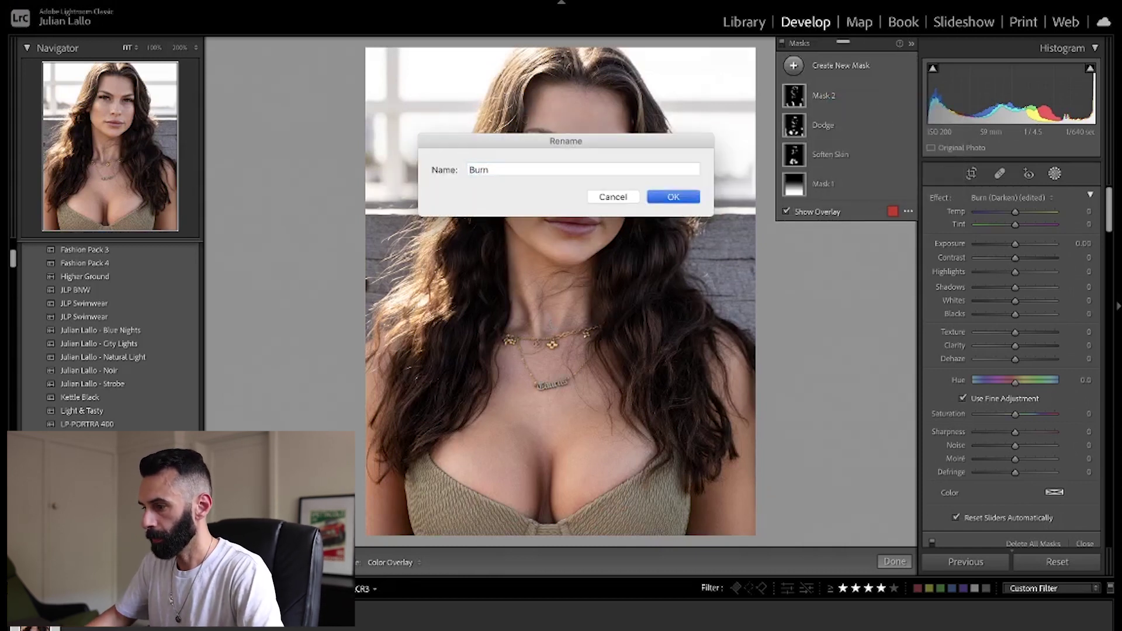
key("Return")
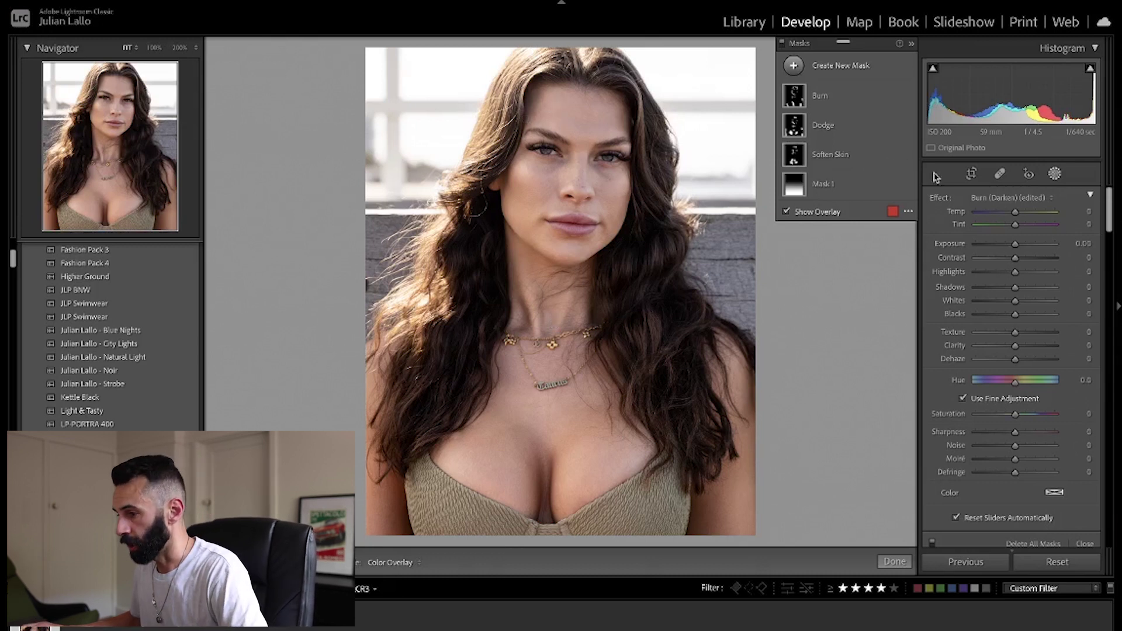
Create another new brush mask with the Dodge (Lighten) effect preset and its overlay off.
left_click(793, 66)
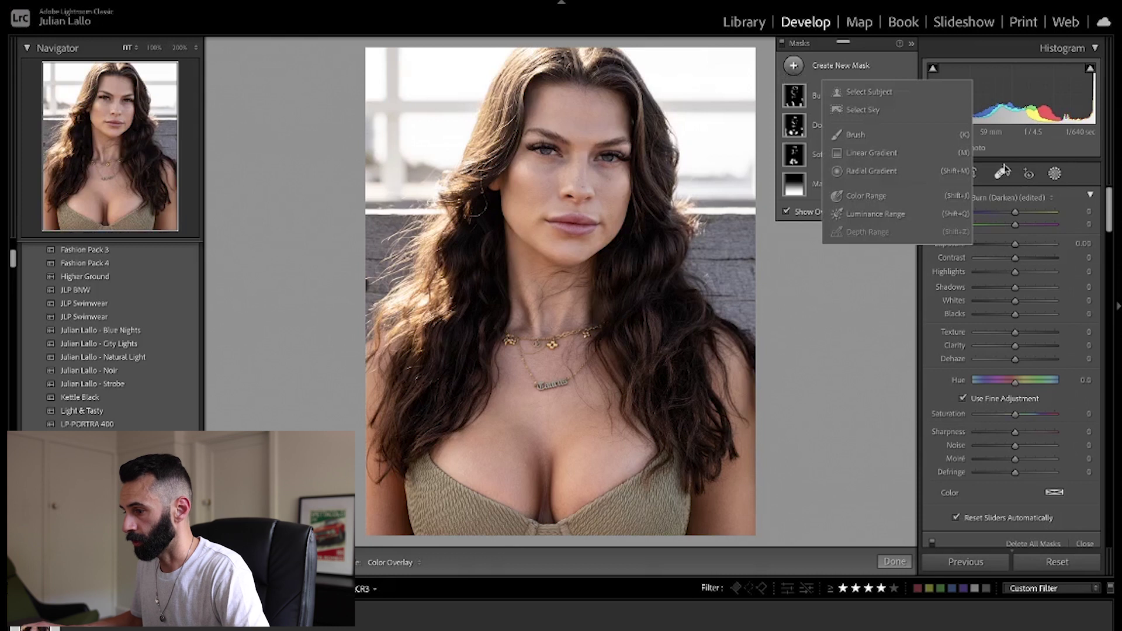
left_click(856, 134)
left_click(1007, 308)
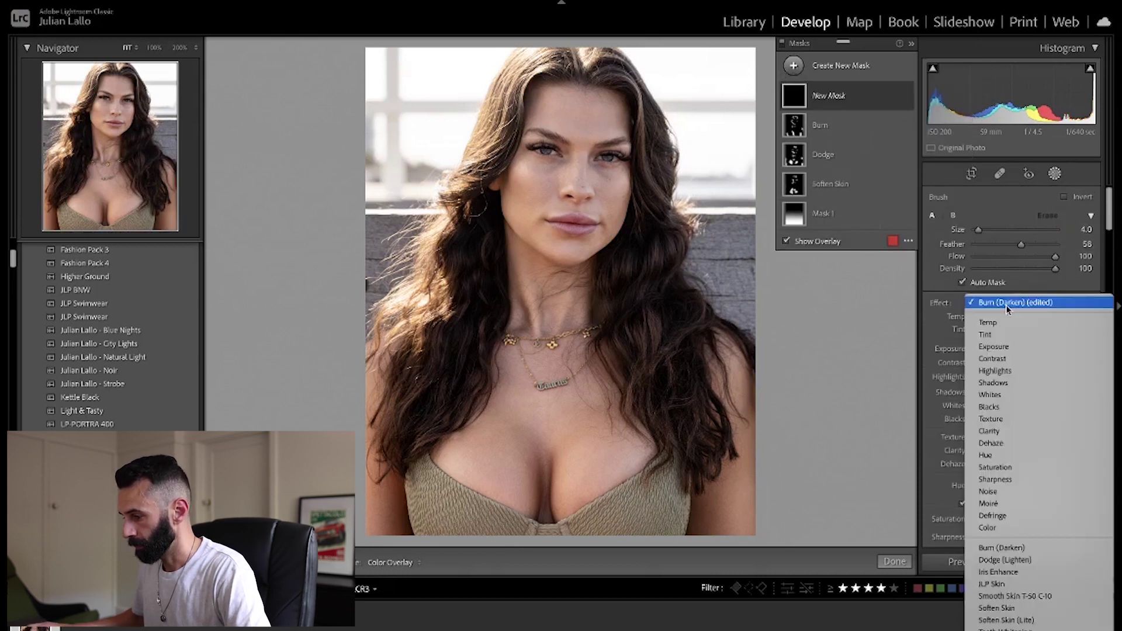
left_click(1017, 541)
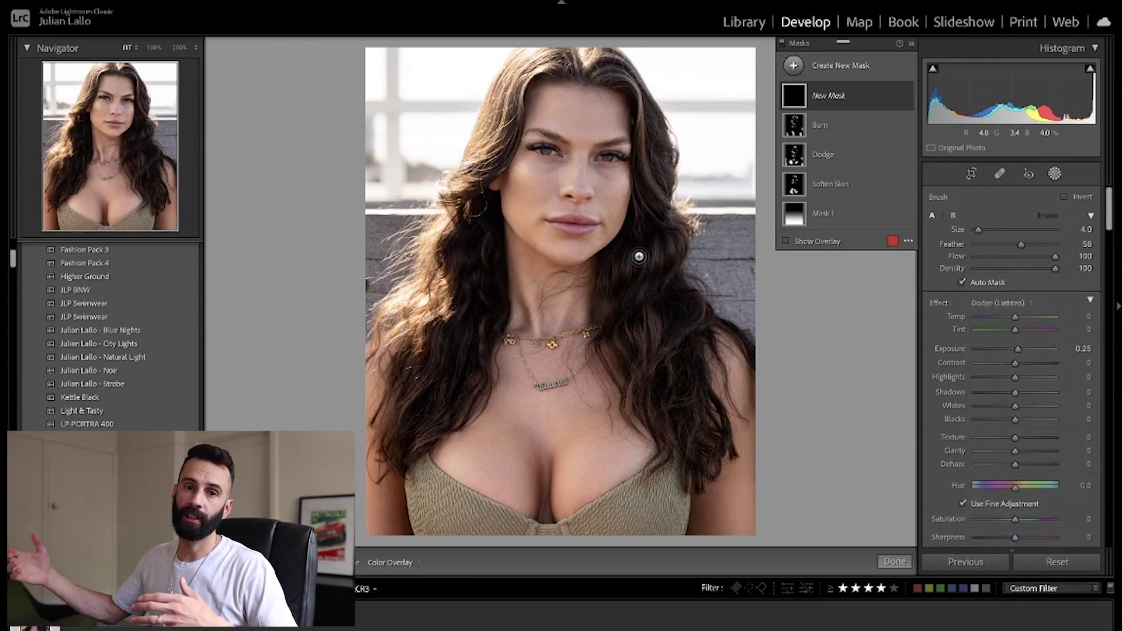
Dodge the hair on both sides of the neck and up beside the face with a small size 3 brush.
key("bracketleft")
key("bracketleft")
key("bracketleft")
key("bracketleft")
key("bracketleft")
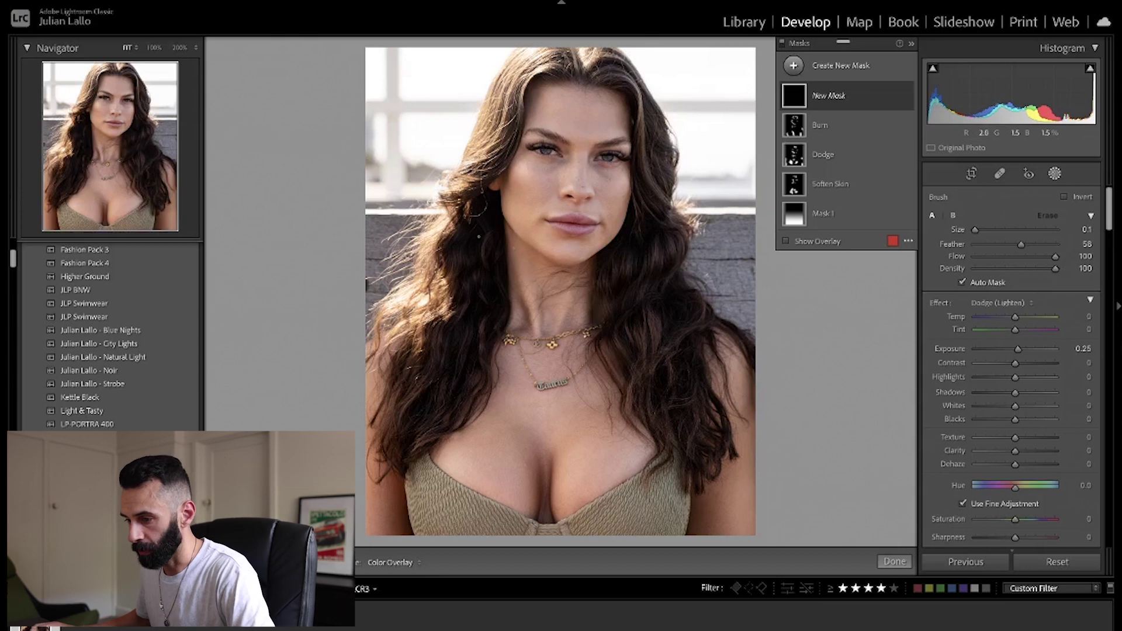
mouse_move(488, 237)
left_mouse_down()
mouse_move(480, 256)
mouse_move(495, 295)
left_mouse_up()
mouse_move(642, 255)
left_mouse_down()
mouse_move(655, 248)
mouse_move(624, 261)
left_mouse_up()
mouse_move(621, 263)
left_mouse_down()
mouse_move(601, 288)
mouse_move(608, 313)
mouse_move(651, 316)
mouse_move(669, 363)
mouse_move(691, 334)
mouse_move(617, 83)
left_mouse_up()
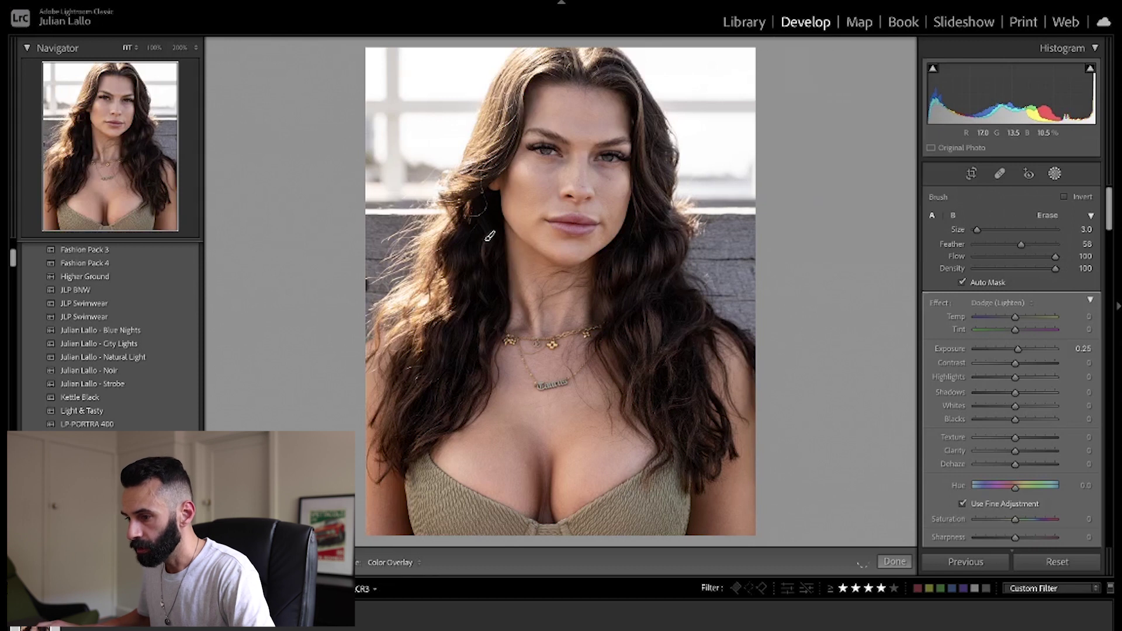
Dodge the hair around the crown and the long waves on the model's right side with the size 3 brush.
mouse_move(527, 95)
left_mouse_down()
mouse_move(614, 102)
mouse_move(653, 178)
left_mouse_up()
left_click_drag(470, 224, 471, 226)
left_click_drag(472, 333, 444, 336)
mouse_move(431, 389)
left_mouse_down()
mouse_move(403, 405)
mouse_move(429, 433)
left_mouse_up()
mouse_move(469, 359)
left_mouse_down()
mouse_move(462, 290)
mouse_move(486, 298)
mouse_move(477, 225)
mouse_move(515, 150)
left_mouse_up()
mouse_move(478, 206)
left_mouse_down()
mouse_move(485, 191)
mouse_move(461, 254)
mouse_move(471, 247)
left_mouse_up()
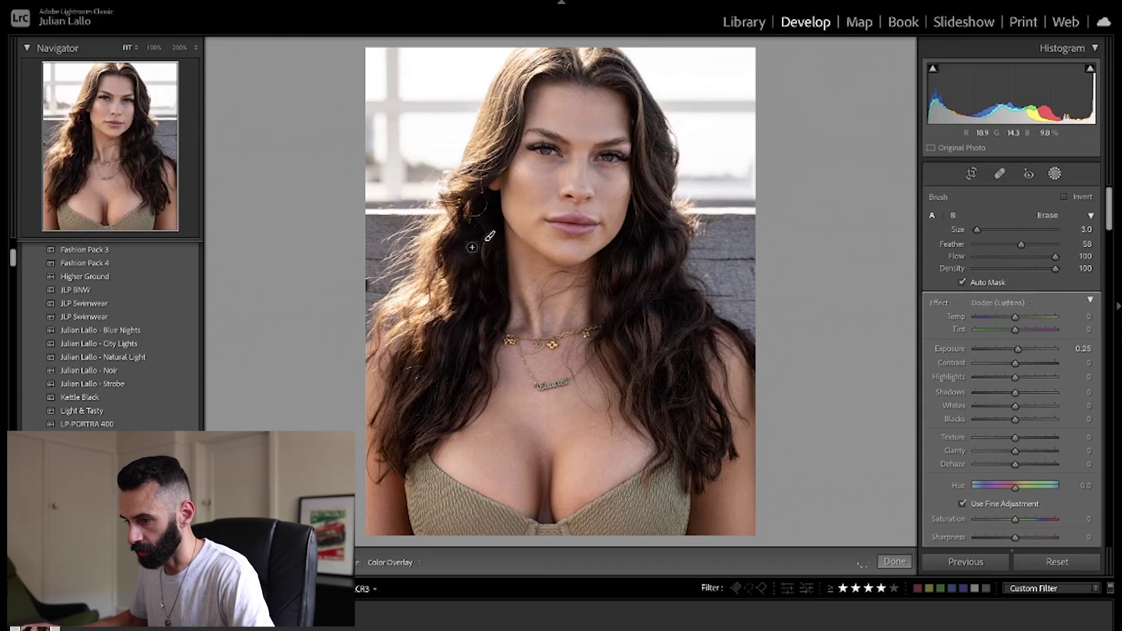
Toggle the hair-lightening mask to compare the portrait and set its Exposure to 0.10.
left_click(904, 97)
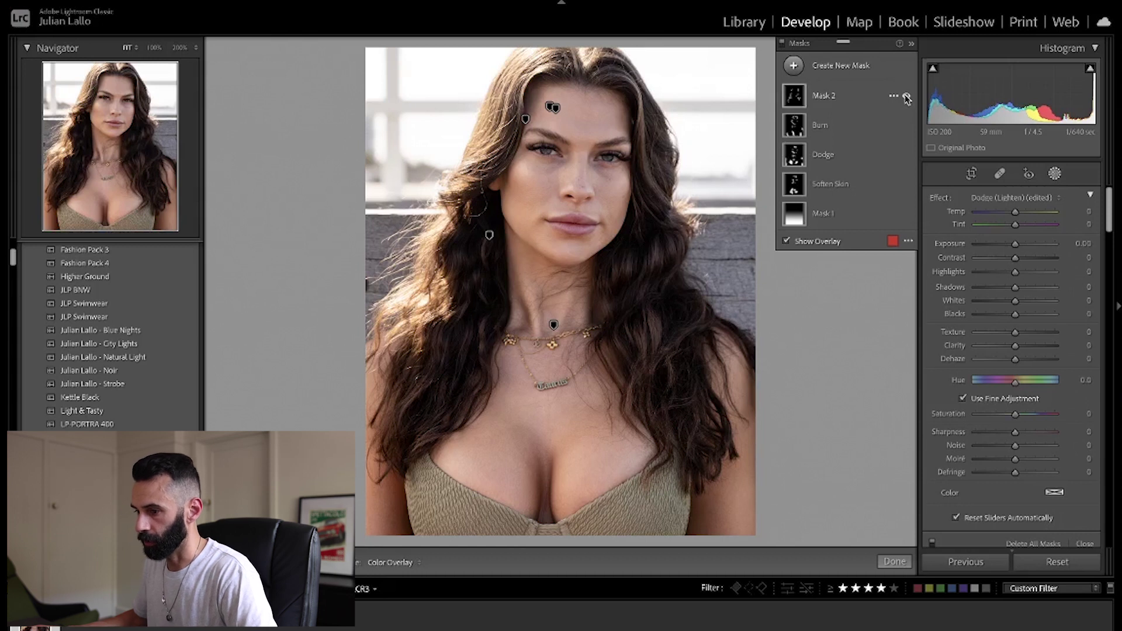
left_click(838, 101)
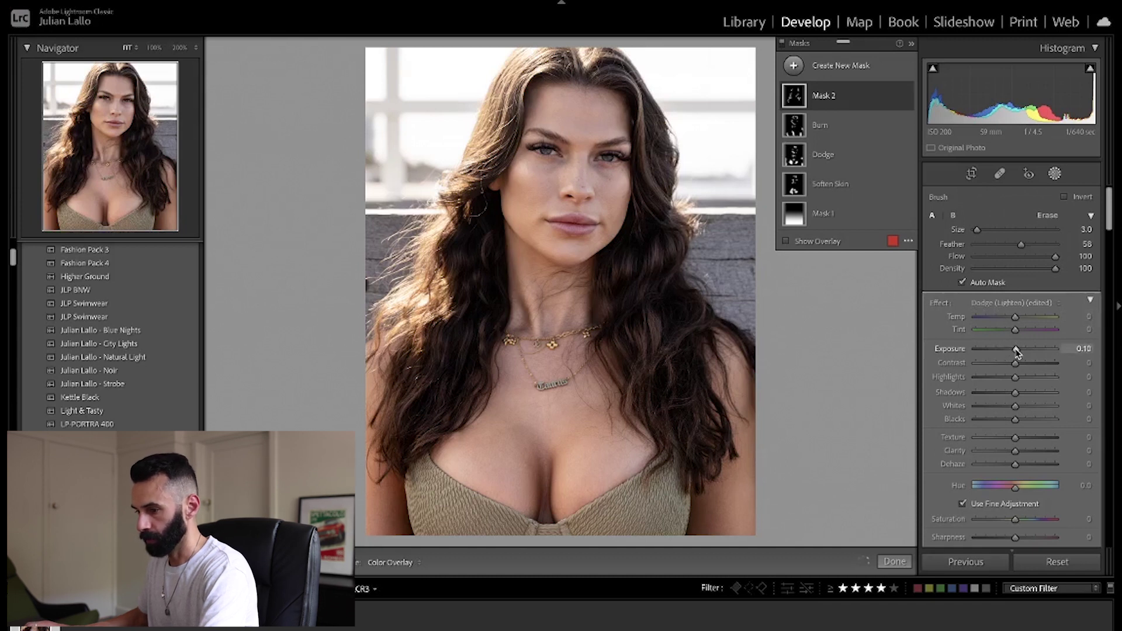
left_click(766, 213)
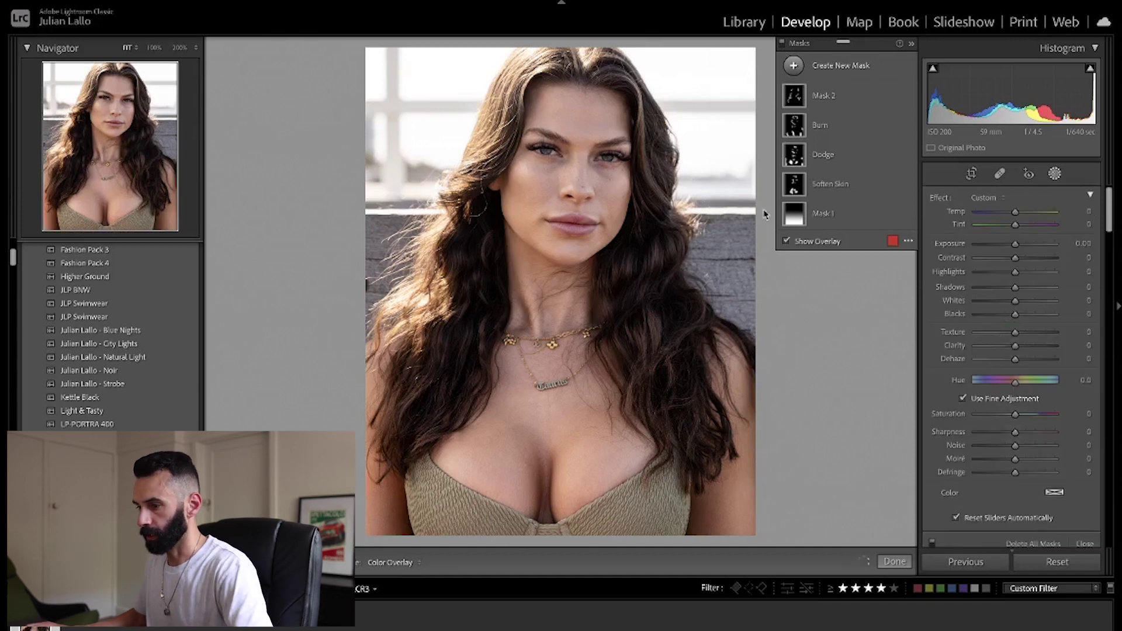
Create a new brush mask with the Iris Enhance effect preset for the eyes in a close-up view.
left_click(566, 144)
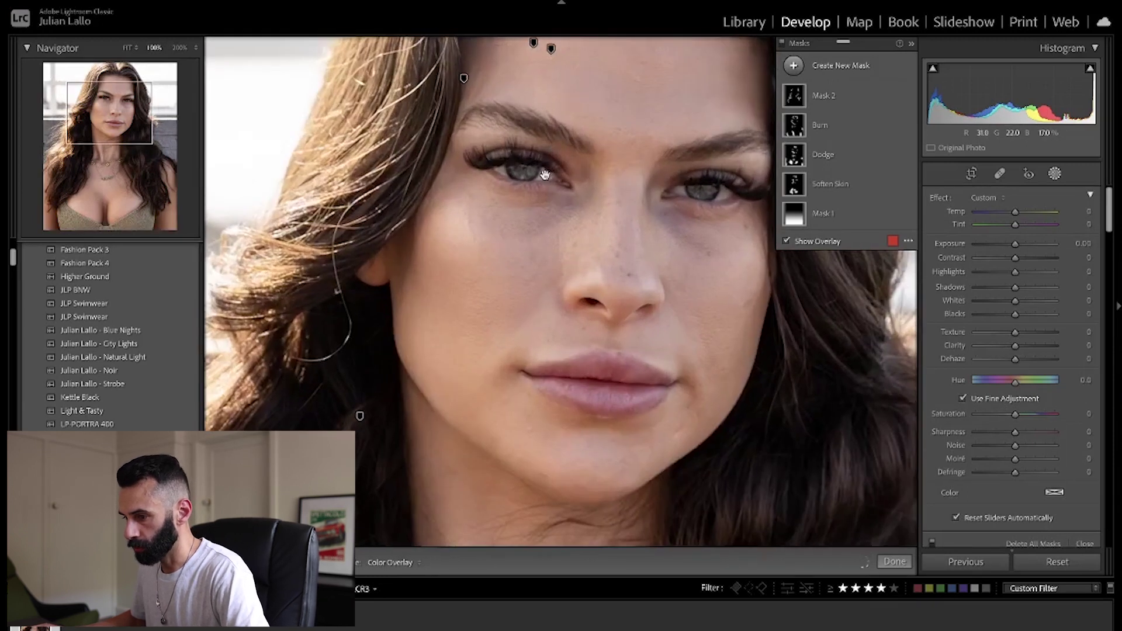
left_click_drag(629, 185, 561, 227)
left_click(830, 74)
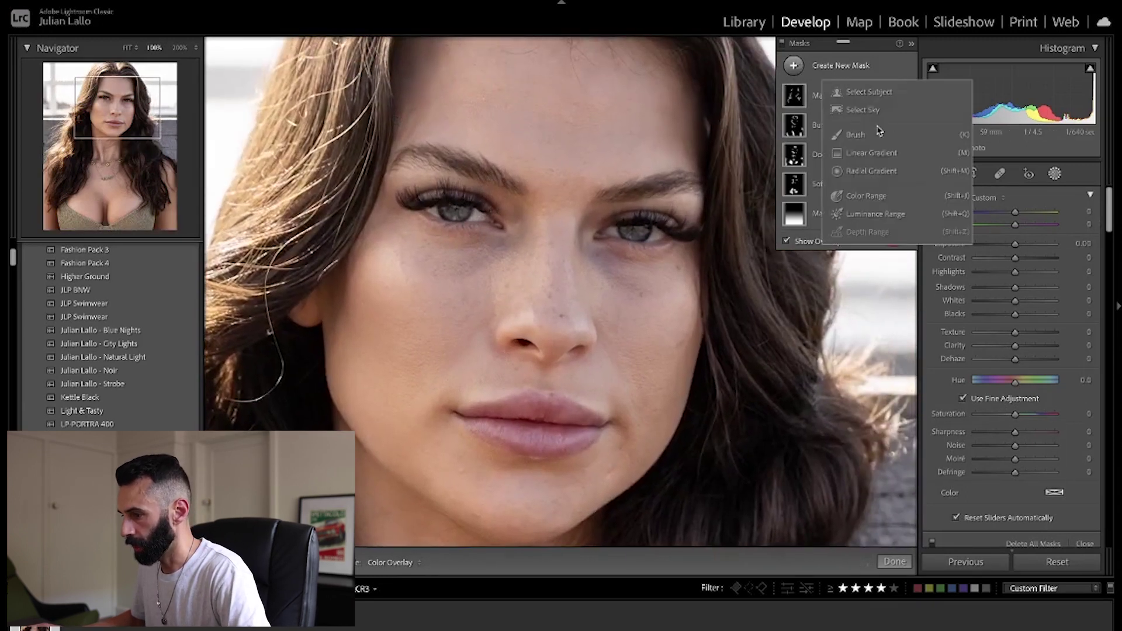
left_click(856, 135)
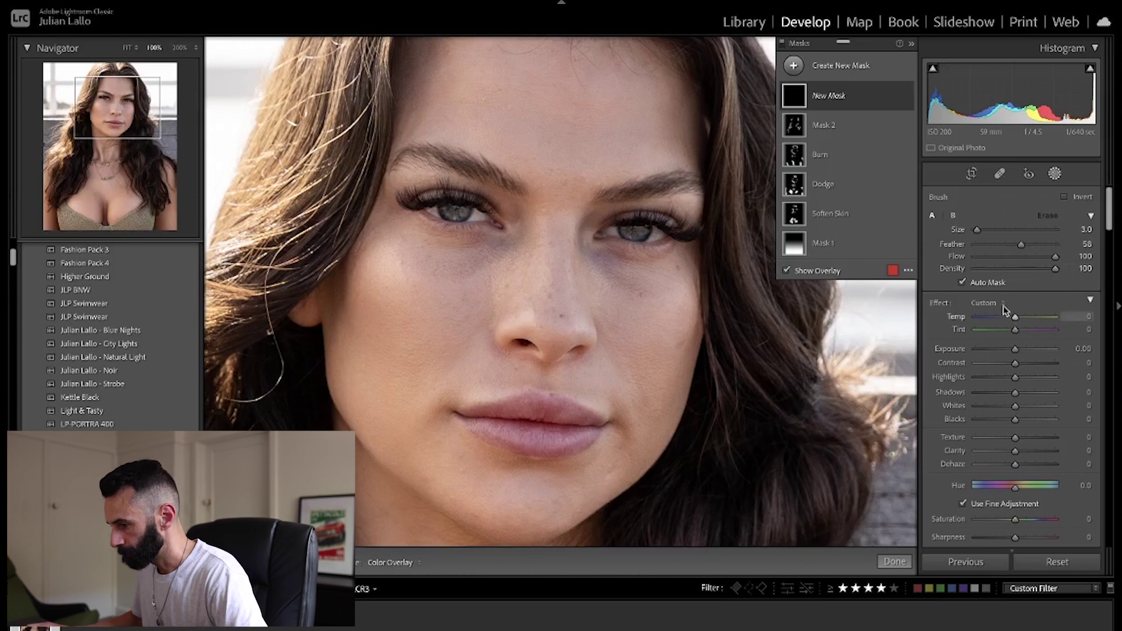
left_click(996, 303)
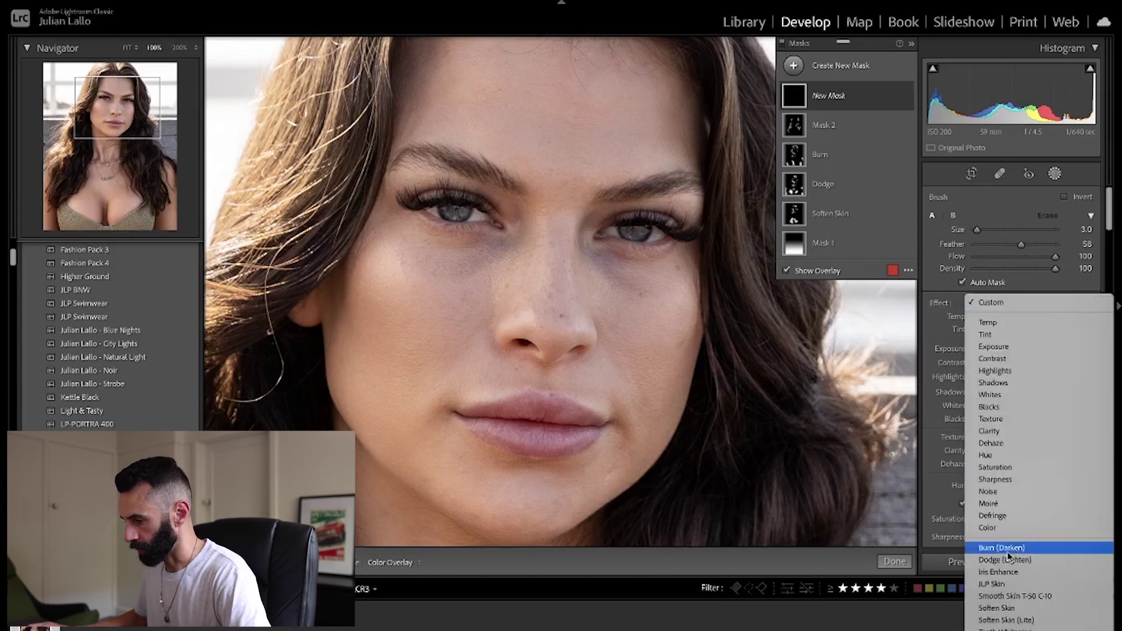
left_click(1000, 572)
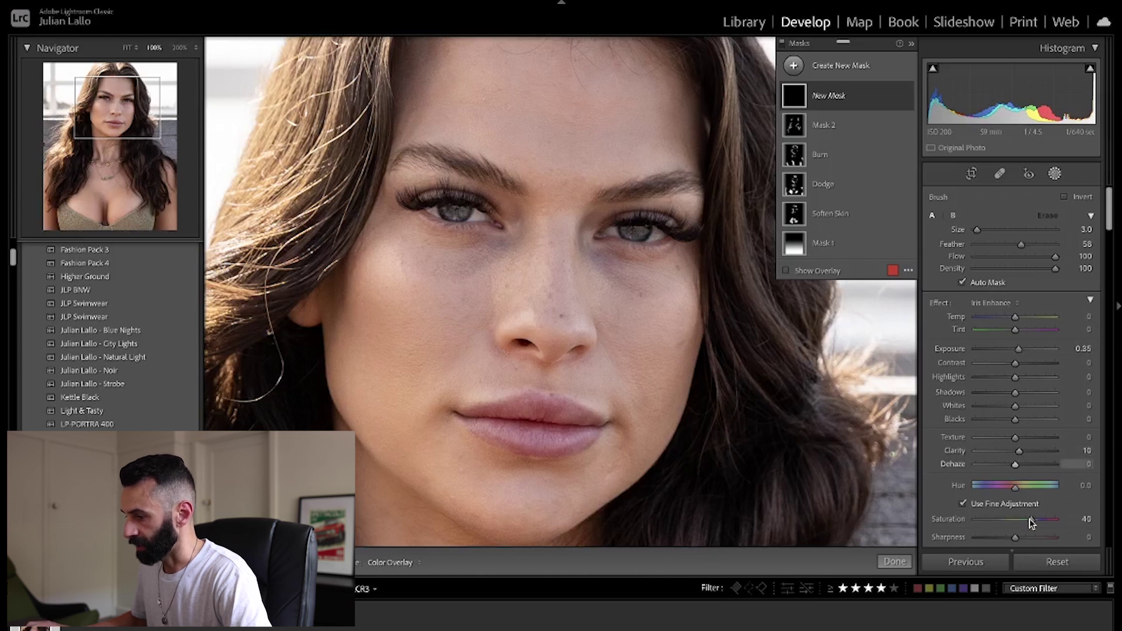
Paint the iris enhancement over both irises with a size 3 brush and compare the eyes with the mask hidden and shown.
left_click_drag(449, 208, 453, 213)
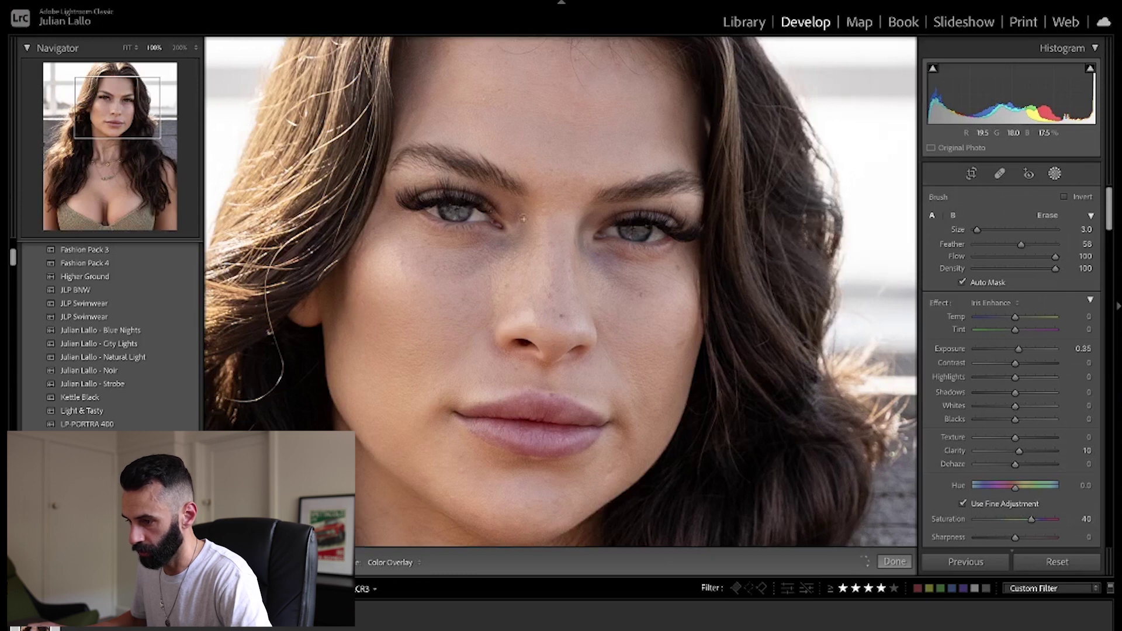
mouse_move(639, 232)
left_mouse_down()
mouse_move(626, 233)
mouse_move(635, 231)
left_mouse_up()
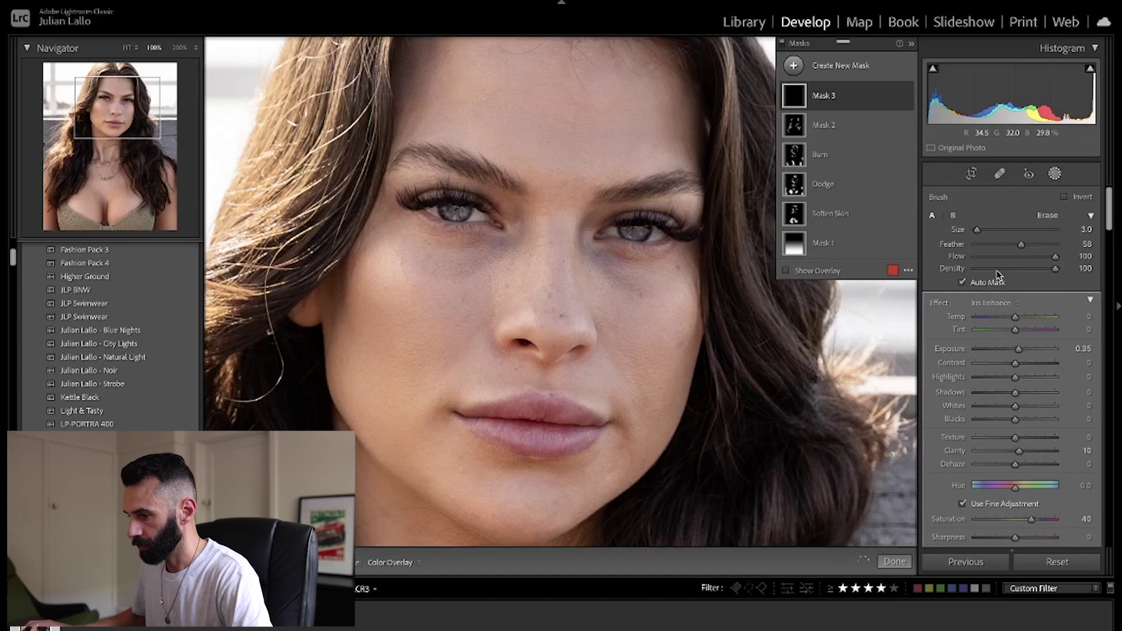
left_click(907, 96)
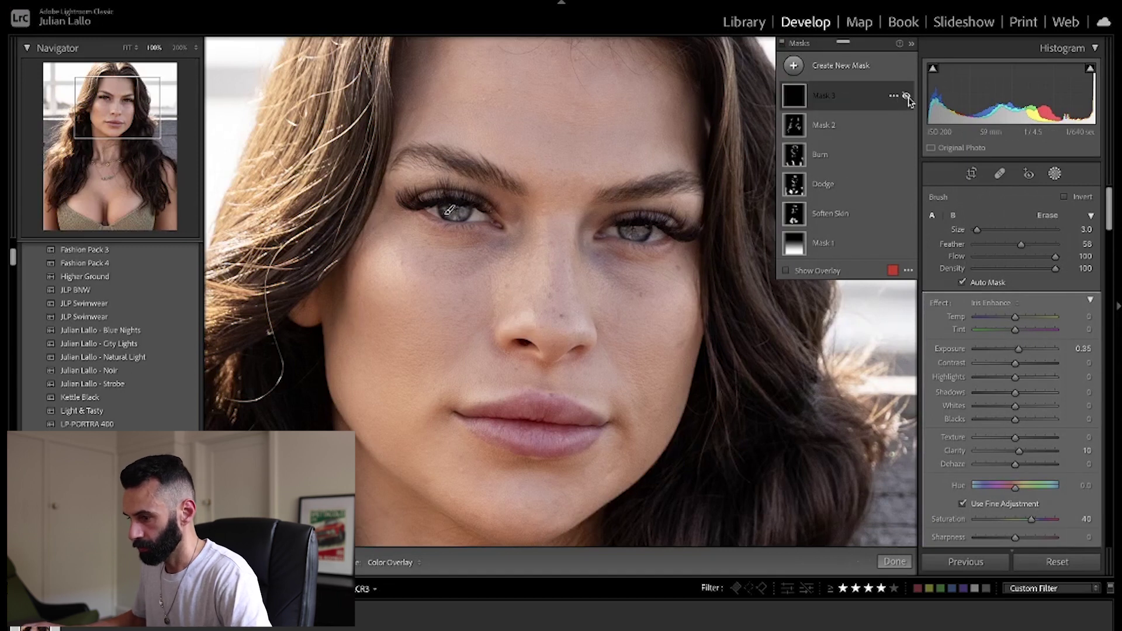
left_click(907, 96)
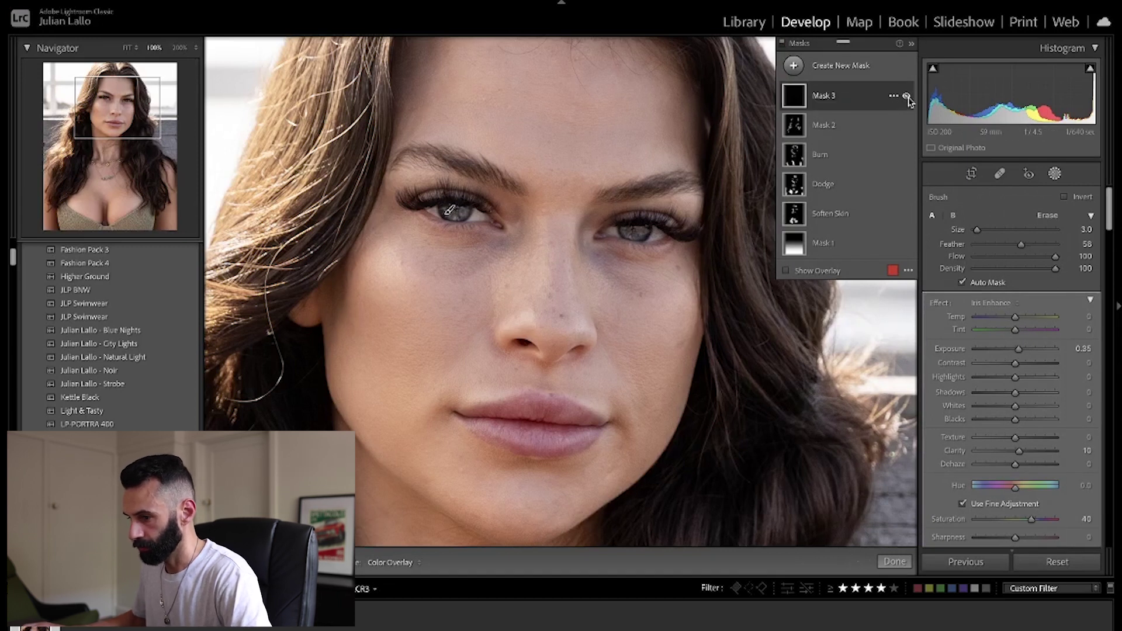
Tone down the iris enhancement mask with Exposure 0.25, Clarity 7 and Saturation 19, viewing the whole portrait.
left_click(592, 215)
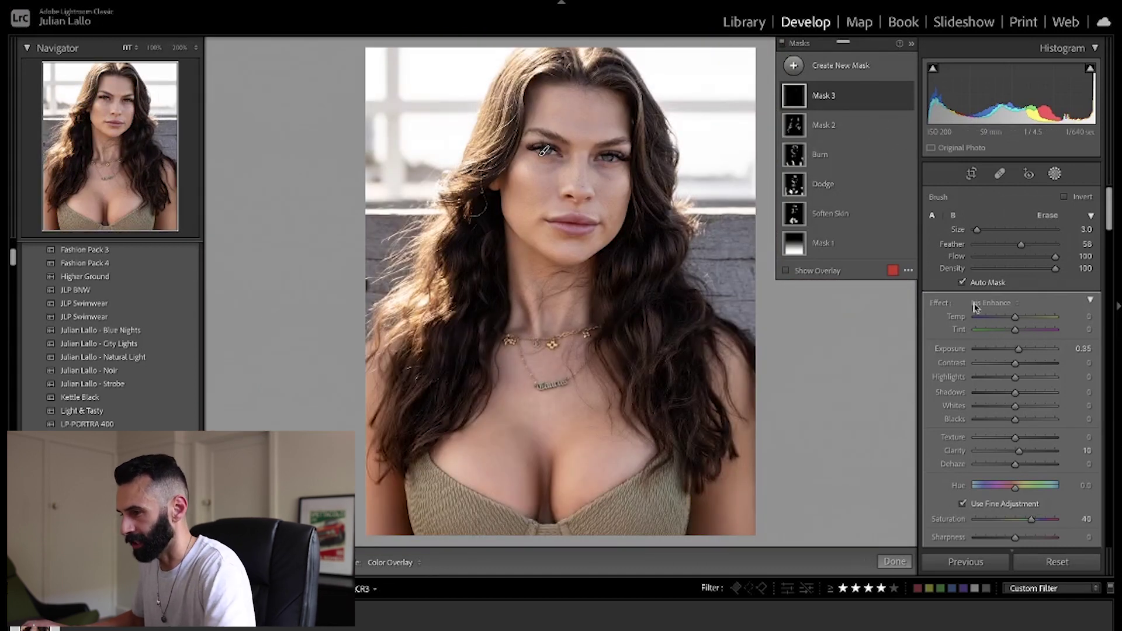
scroll(1028, 356, "down", 1)
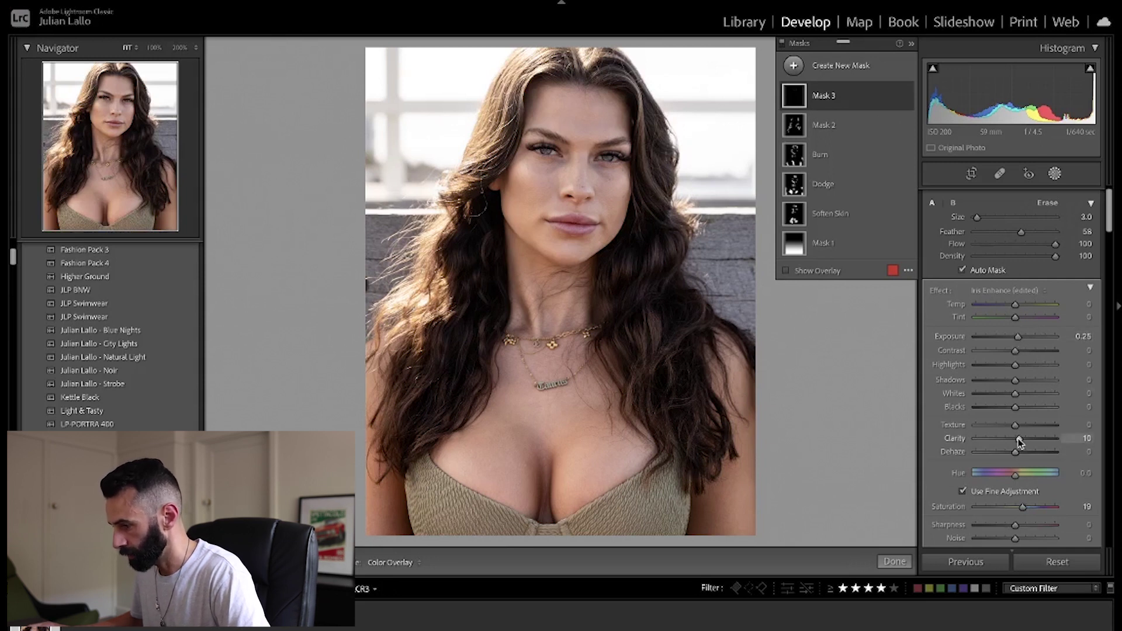
left_click_drag(1018, 442, 1017, 442)
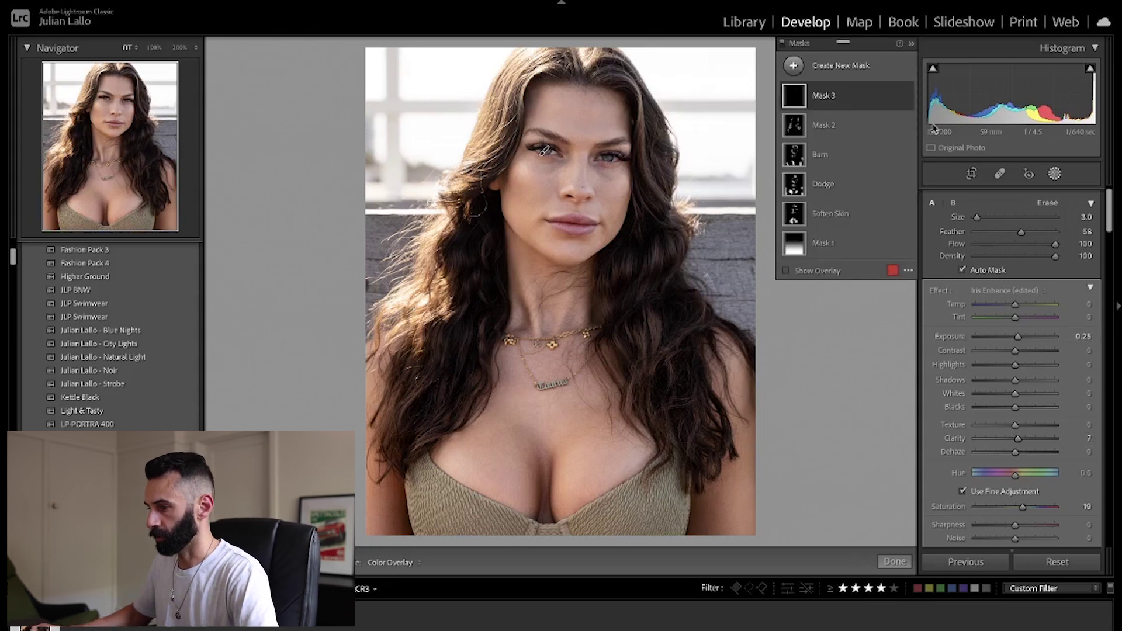
Leave masking and compare the portrait with its original version after the iris adjustment.
key("shift+w")
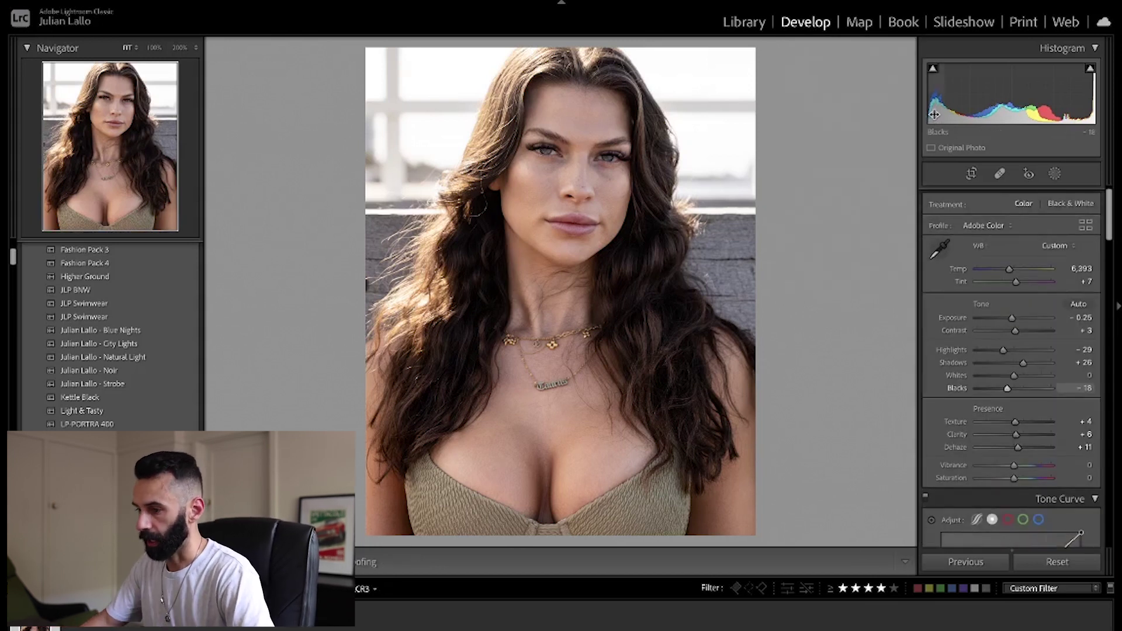
key("backslash")
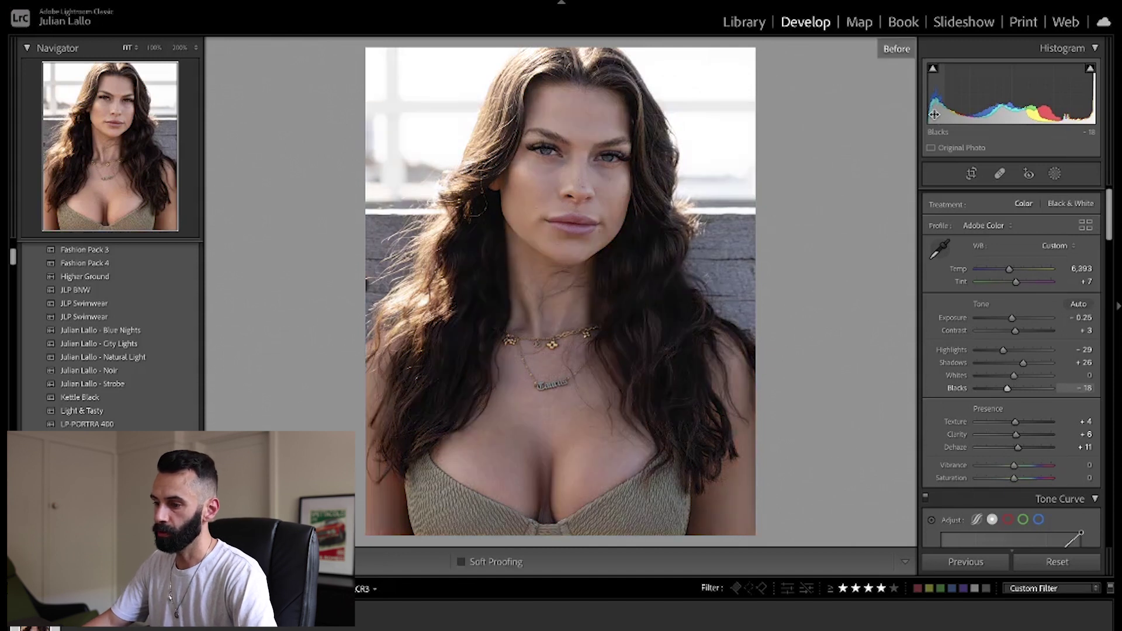
key("backslash")
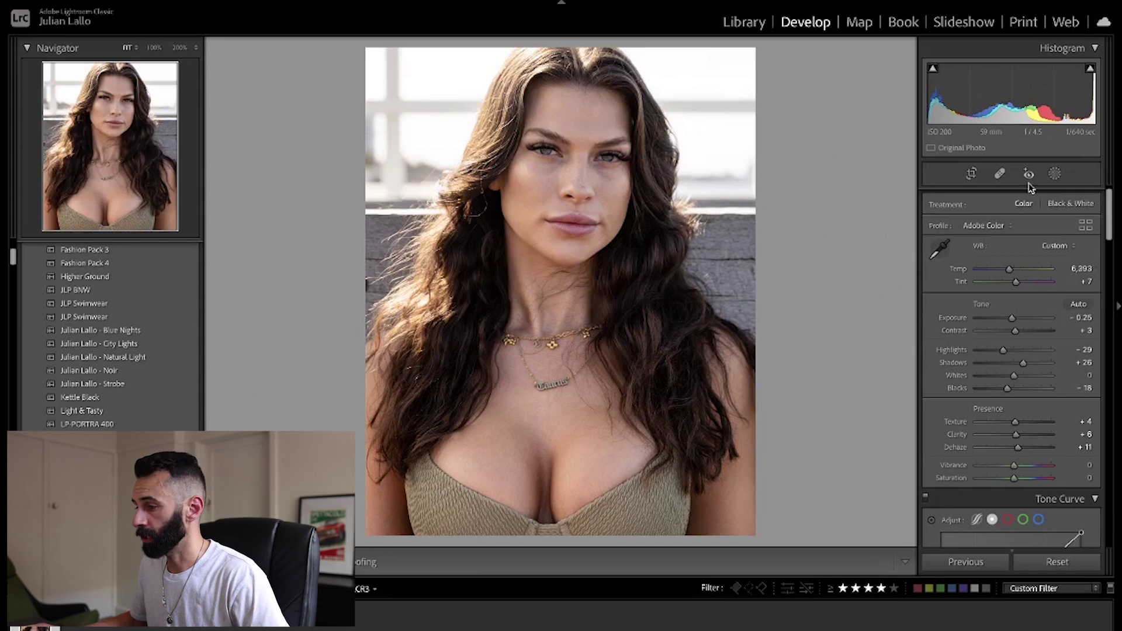
Create a new brush mask for the swimsuit top with Sharpness 47 and all other effect values neutral.
left_click(1054, 173)
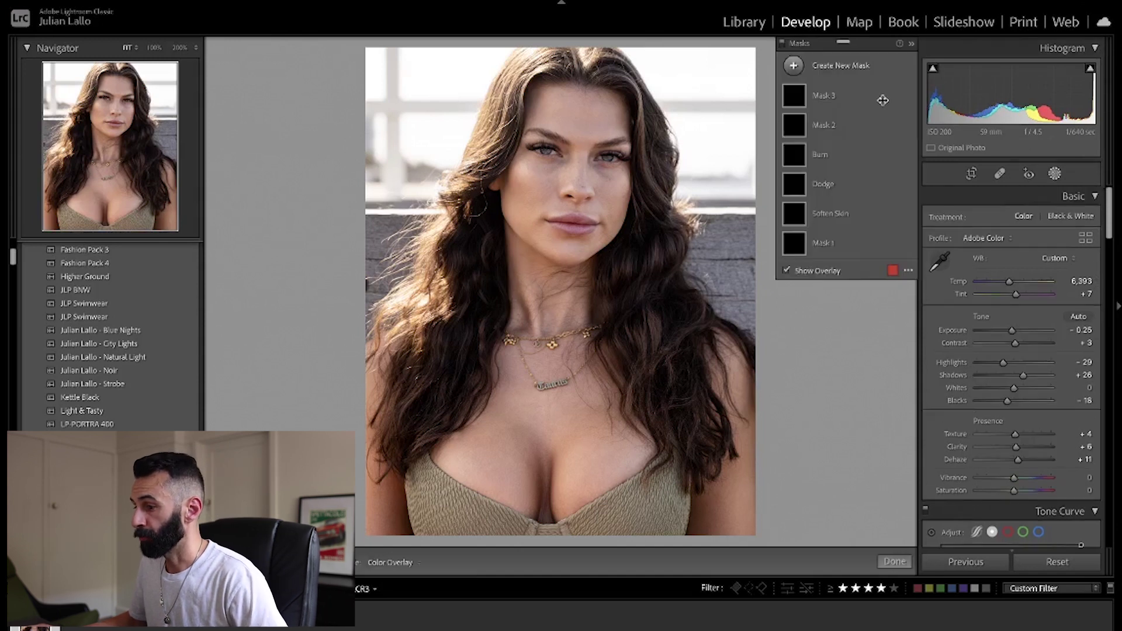
left_click(796, 67)
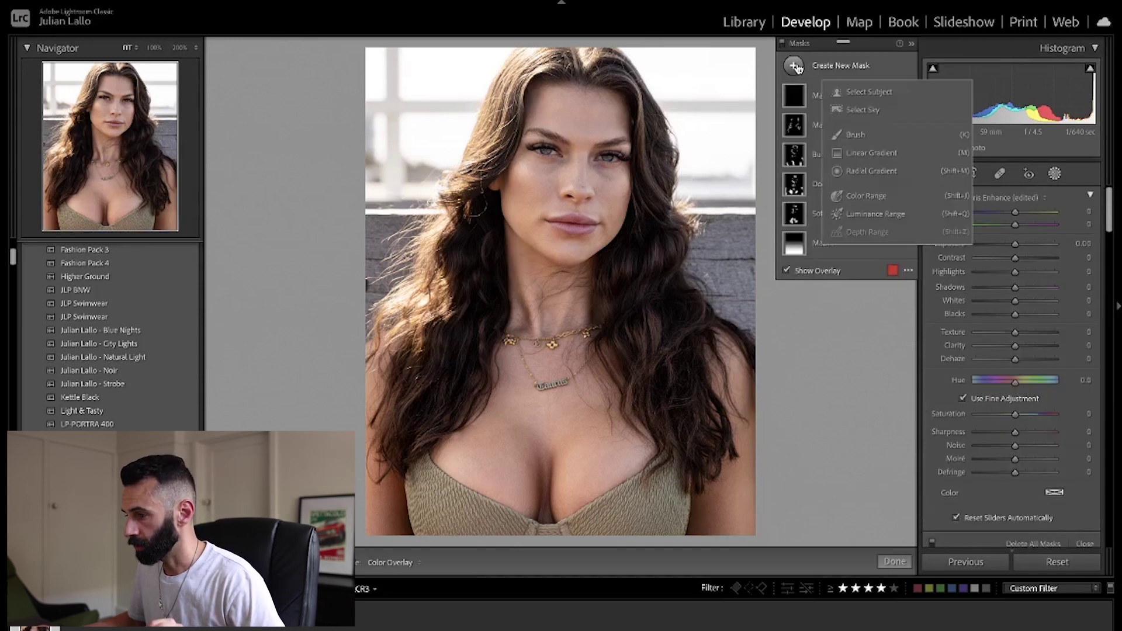
left_click(857, 150)
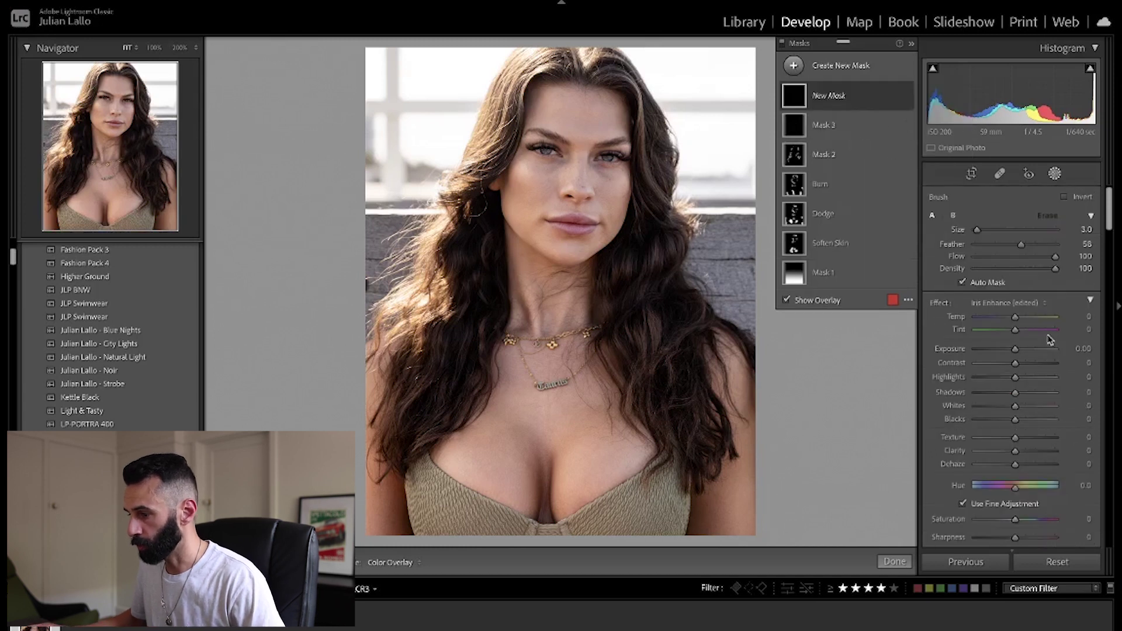
scroll(1028, 486, "down", 8)
scroll(1035, 484, "up", 8)
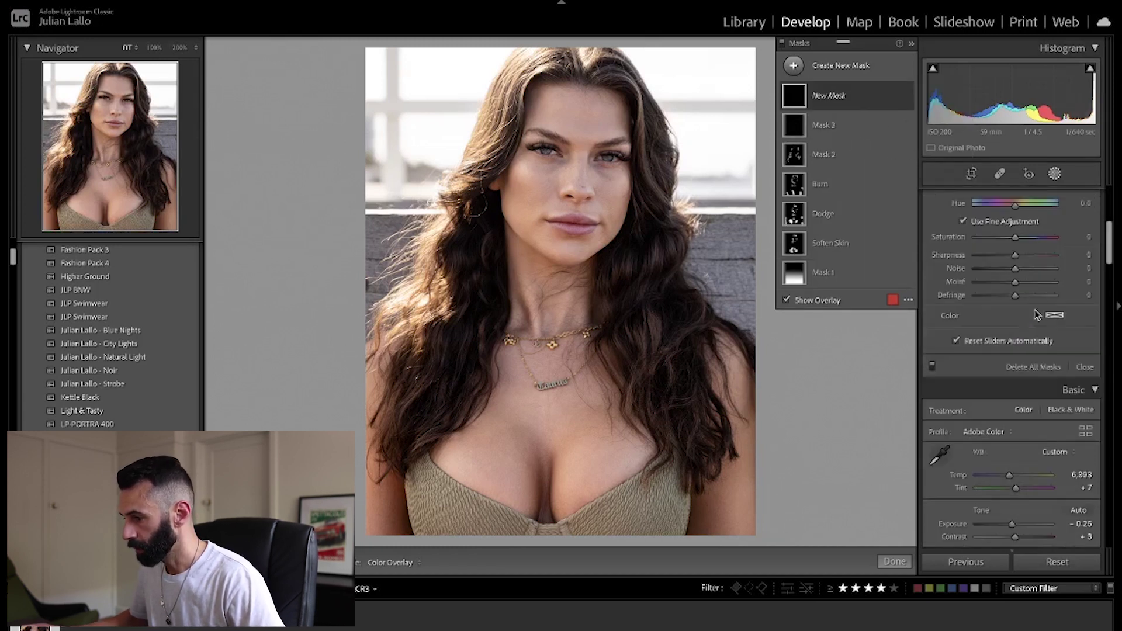
left_click(1021, 303)
left_click(1005, 560)
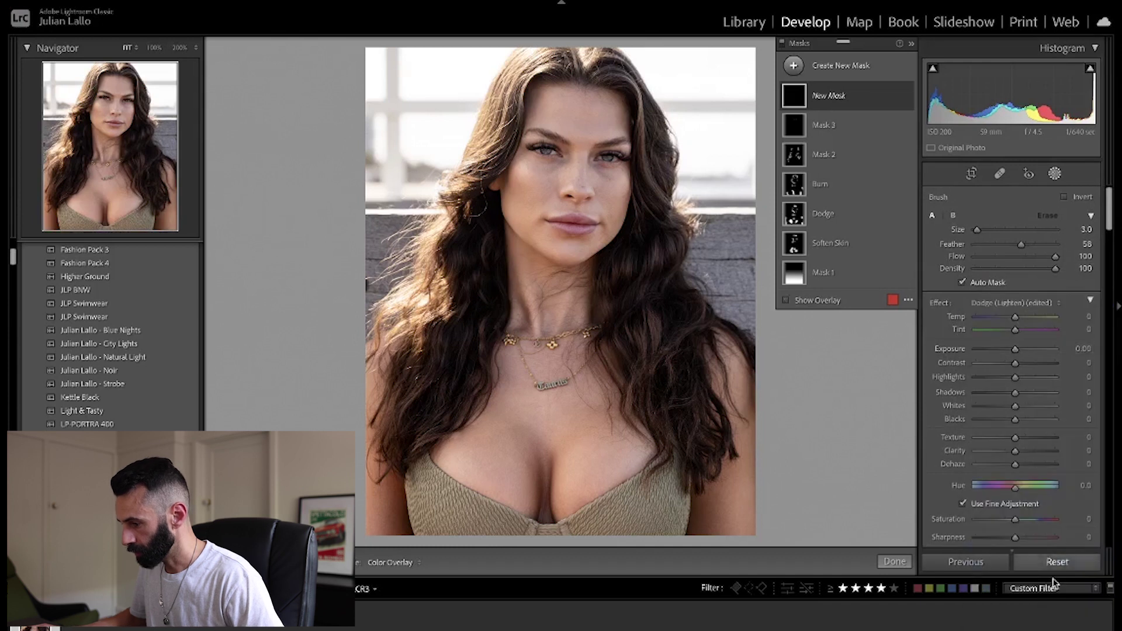
scroll(469, 512, "up", 8)
Paint the sharpening over the swimsuit top with a size 11 brush and set the mask's Highlights to 10.
key("alt")
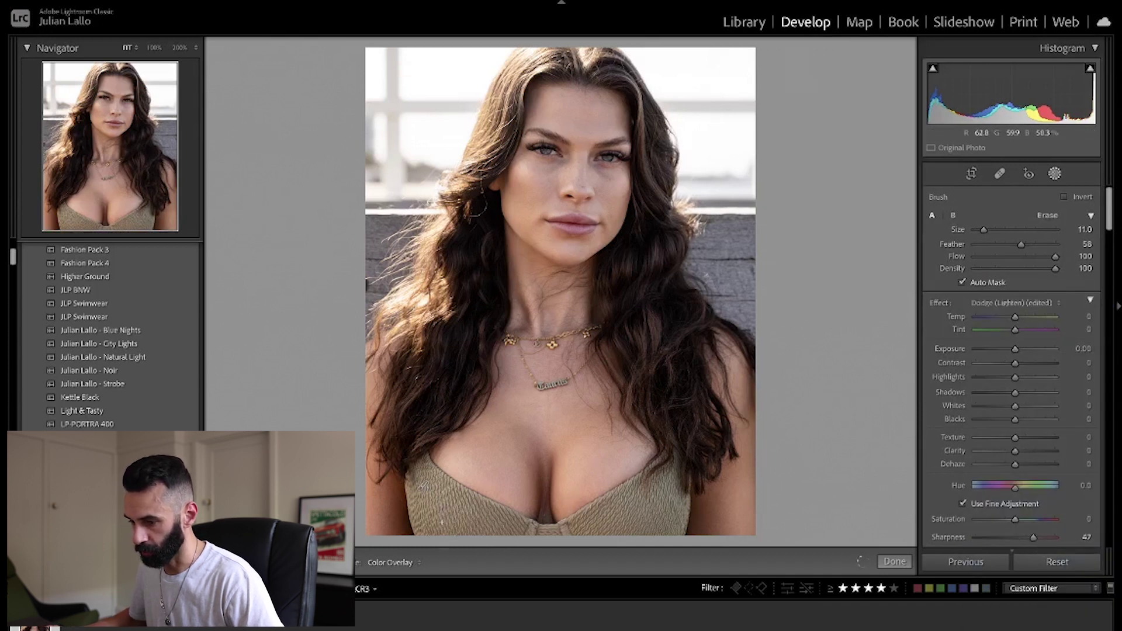
left_click(569, 532)
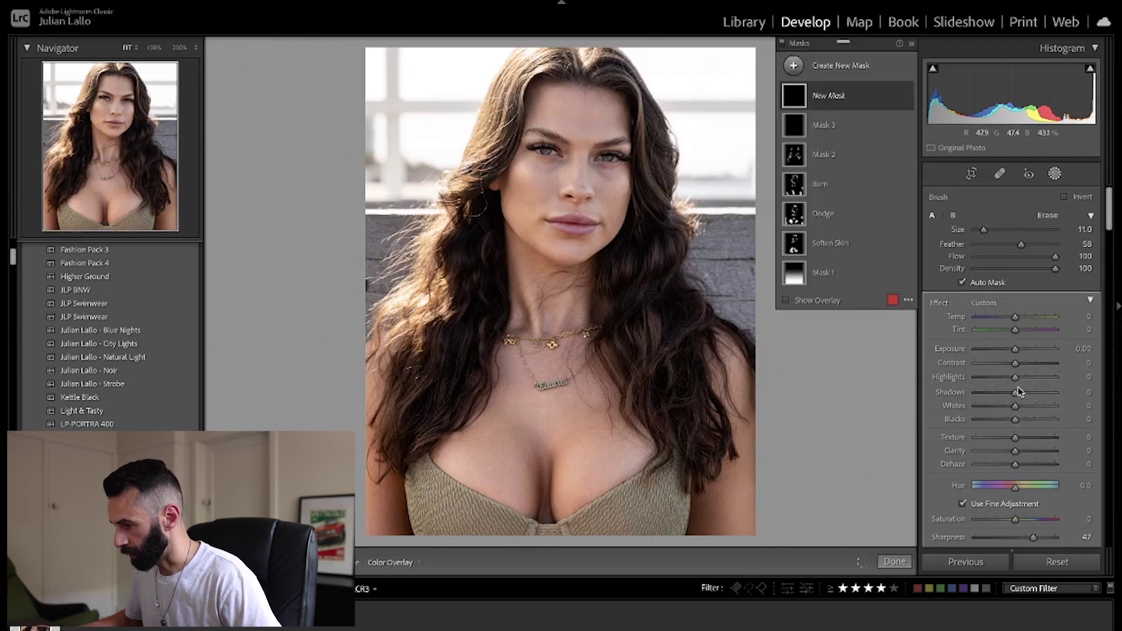
left_click_drag(1015, 377, 1020, 380)
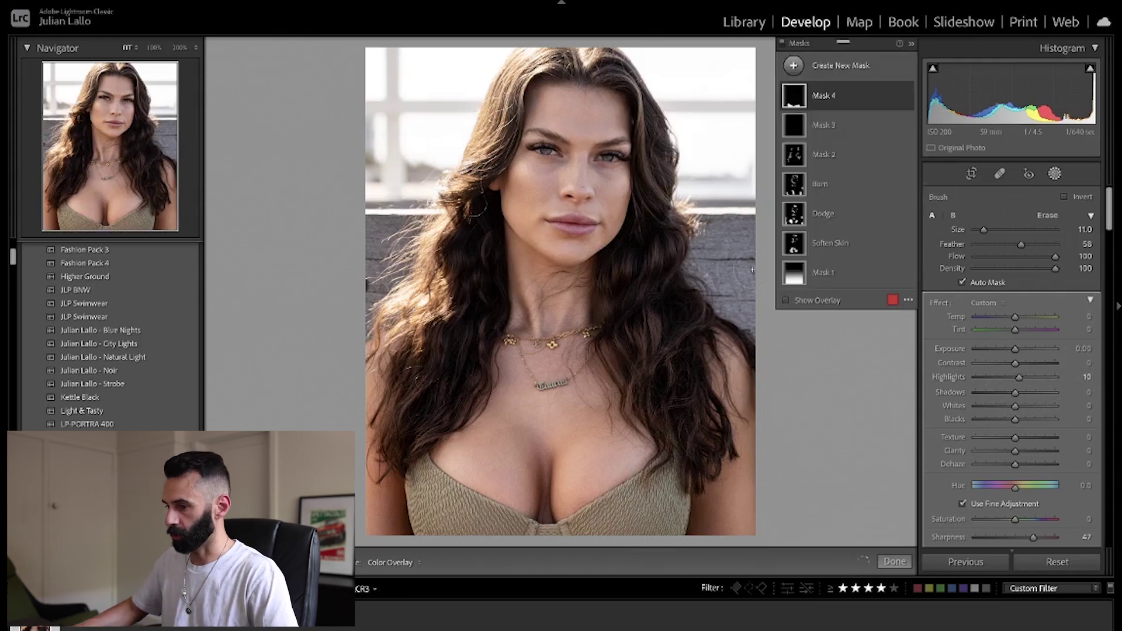
Close the masks and compare the portrait before and after all edits, including the swimsuit sharpening.
key("Escape")
key("shift+w")
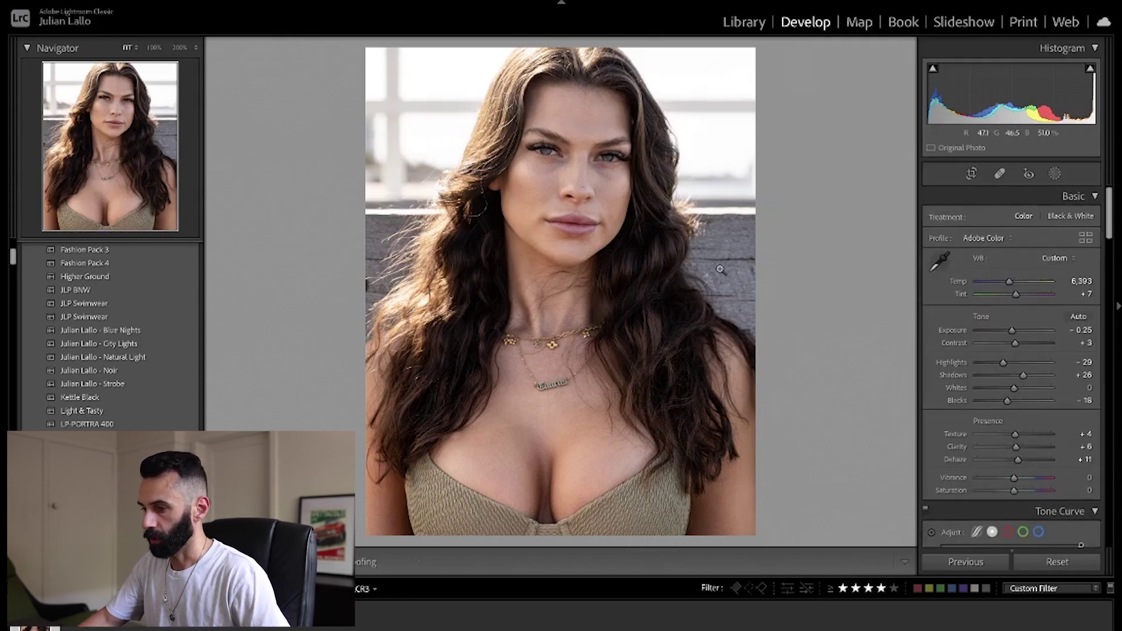
key("backslash")
key("backslash")
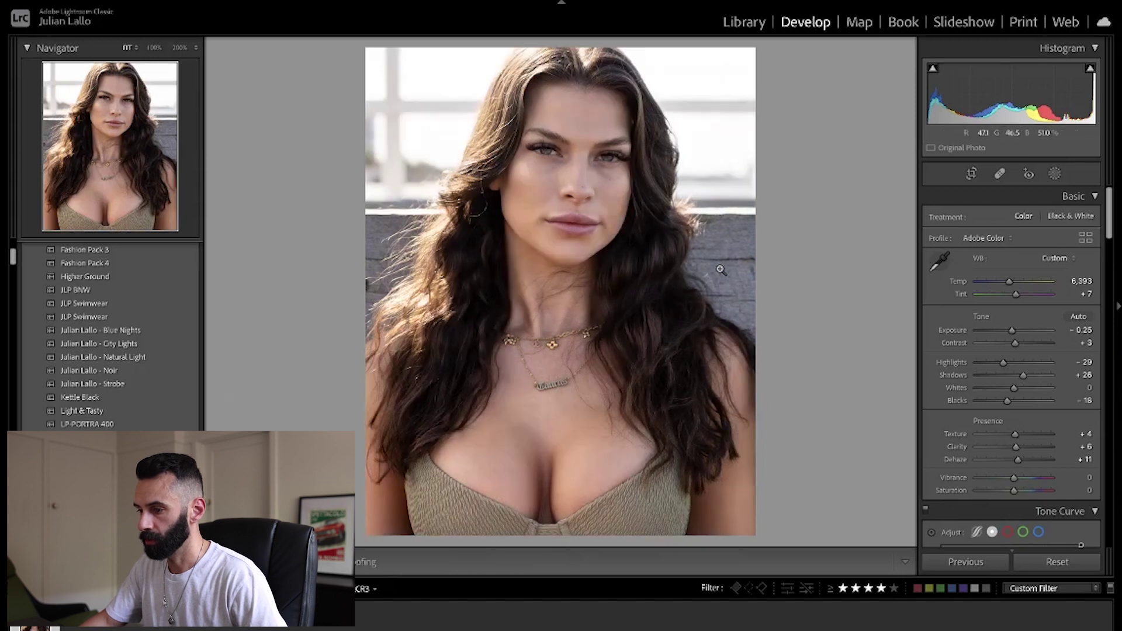